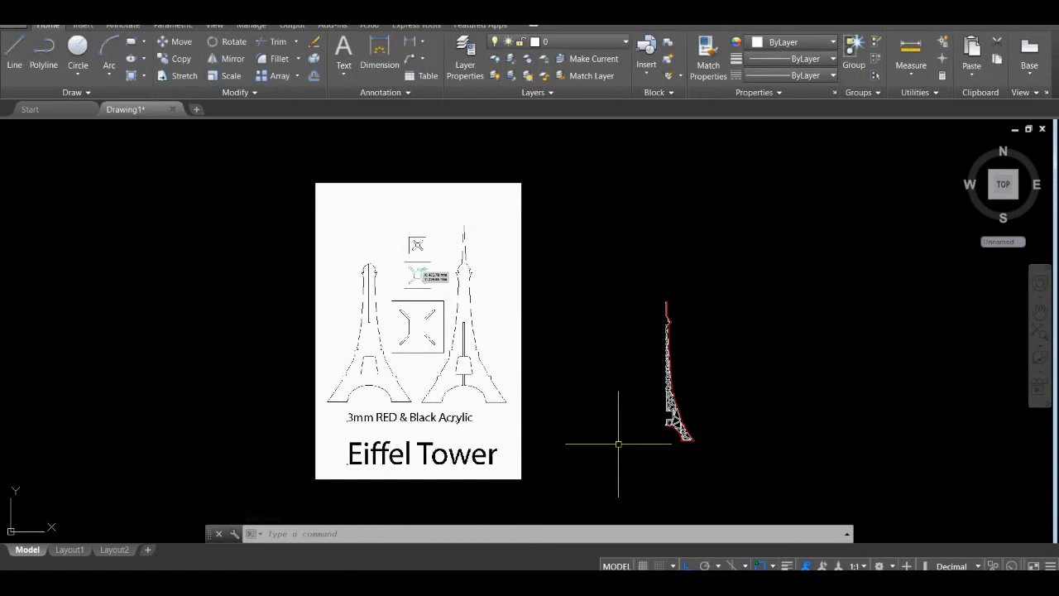
- Zoom and pan around the tower and reference sheet, cancelling trial selection windows
{"action": "scroll", "coordinate": [568, 417], "scroll_direction": "up", "scroll_amount": 2}
{"action": "scroll", "coordinate": [562, 386], "scroll_direction": "down", "scroll_amount": 2}
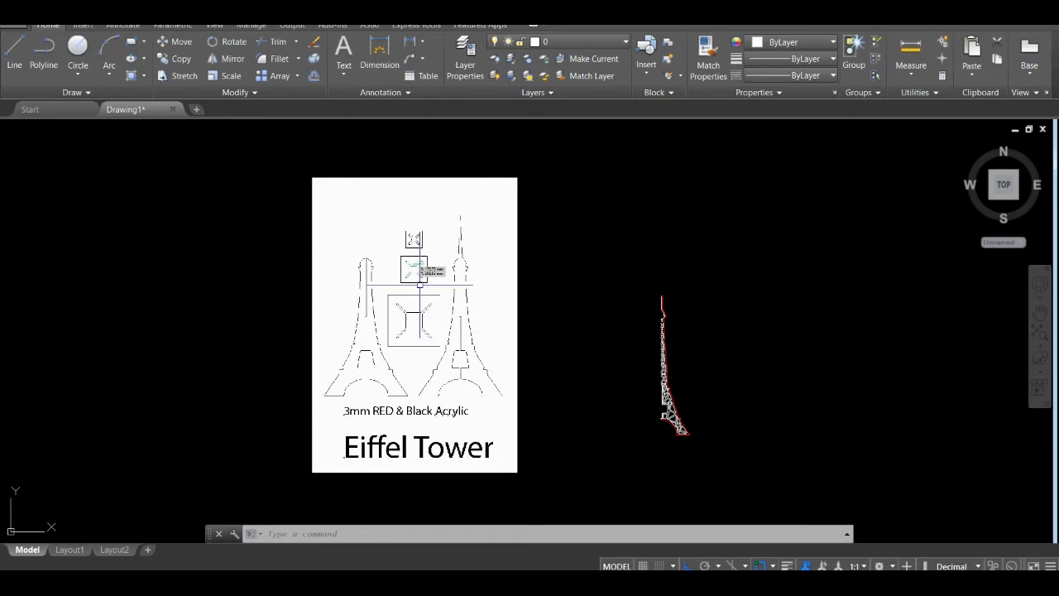
{"action": "scroll", "coordinate": [420, 284], "scroll_direction": "up", "scroll_amount": 2}
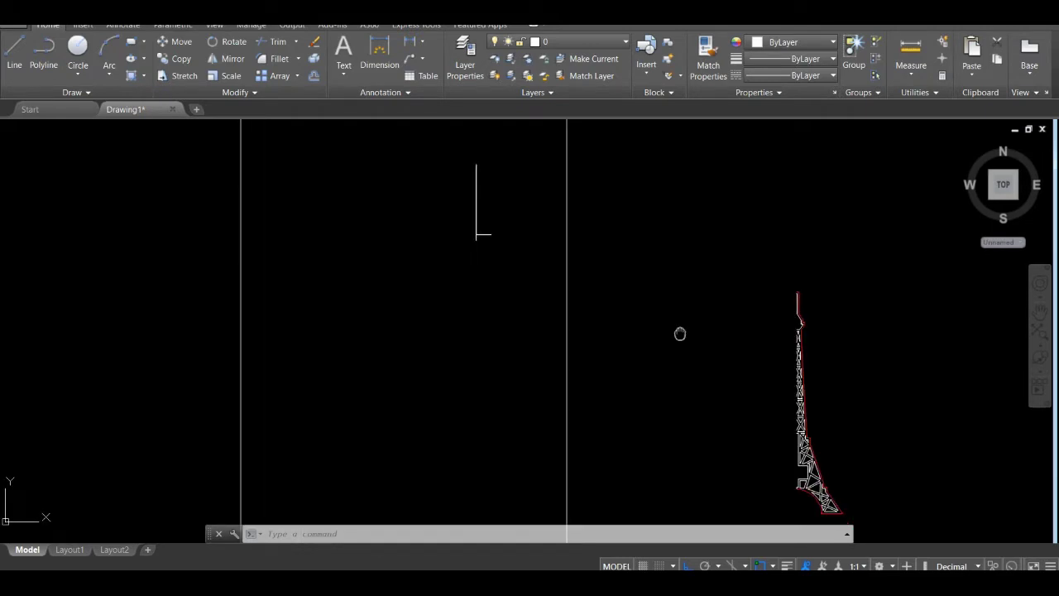
{"action": "middle_click_drag", "start_coordinate": [681, 334], "coordinate": [615, 248]}
{"action": "scroll", "coordinate": [680, 385], "scroll_direction": "up", "scroll_amount": 2}
{"action": "middle_click_drag", "start_coordinate": [679, 385], "coordinate": [578, 406]}
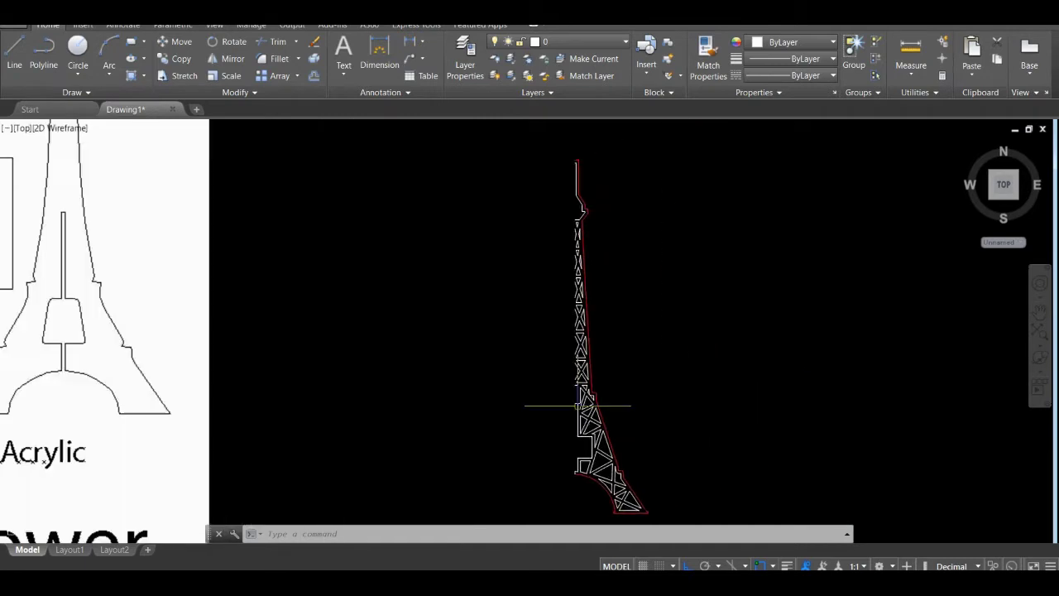
{"action": "left_click", "coordinate": [538, 131]}
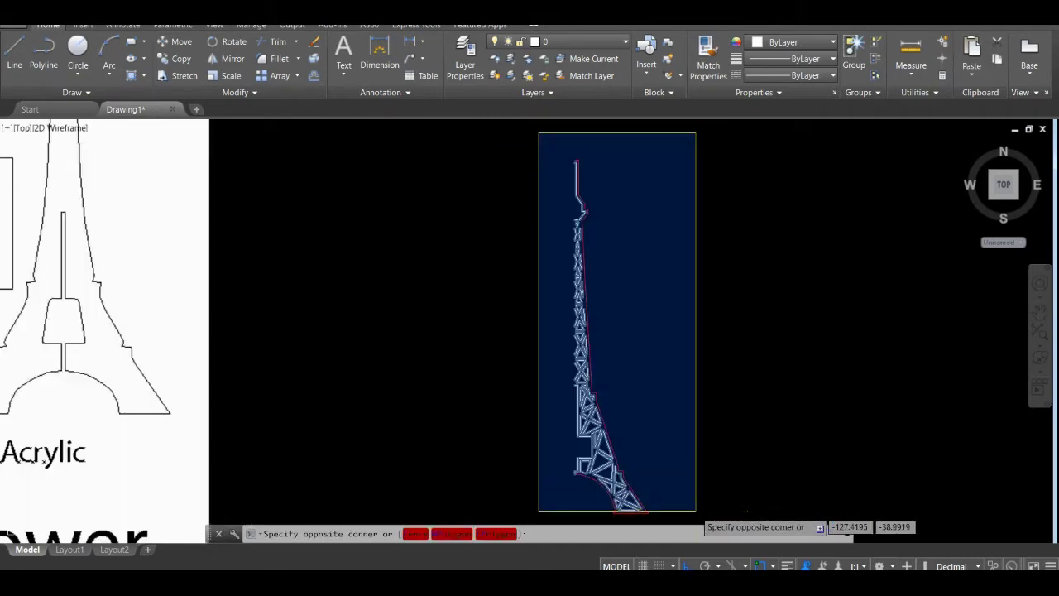
{"action": "key", "text": "Escape"}
{"action": "middle_click_drag", "start_coordinate": [664, 419], "coordinate": [659, 352]}
{"action": "scroll", "coordinate": [649, 445], "scroll_direction": "up", "scroll_amount": 7}
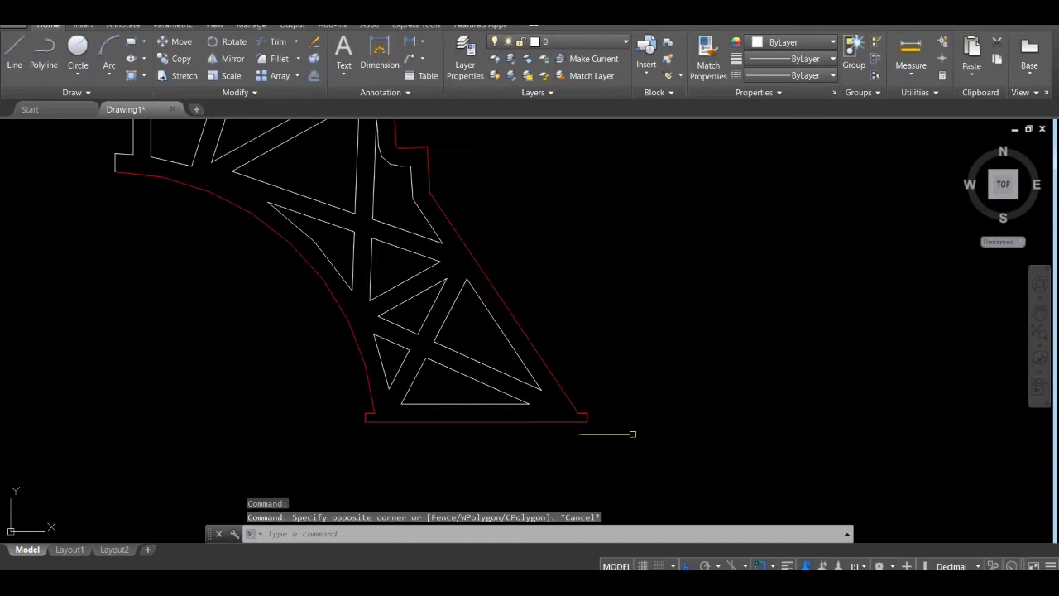
{"action": "left_click", "coordinate": [615, 403]}
{"action": "left_click", "coordinate": [567, 433]}
{"action": "scroll", "coordinate": [577, 402], "scroll_direction": "down", "scroll_amount": 4}
{"action": "key", "text": "Escape"}
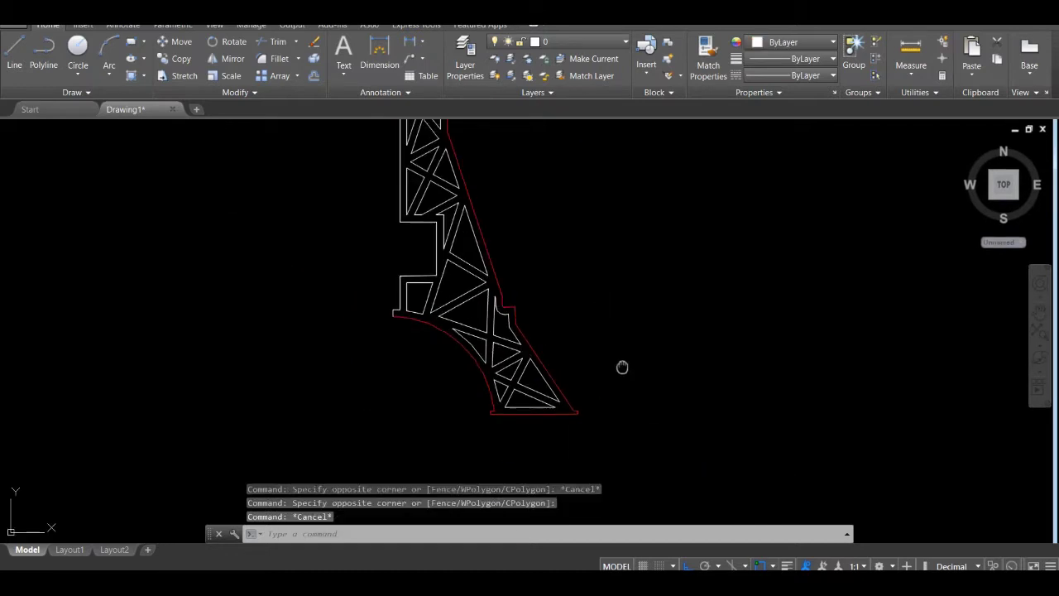
{"action": "scroll", "coordinate": [616, 397], "scroll_direction": "down", "scroll_amount": 4}
{"action": "middle_click_drag", "start_coordinate": [590, 297], "coordinate": [600, 340]}
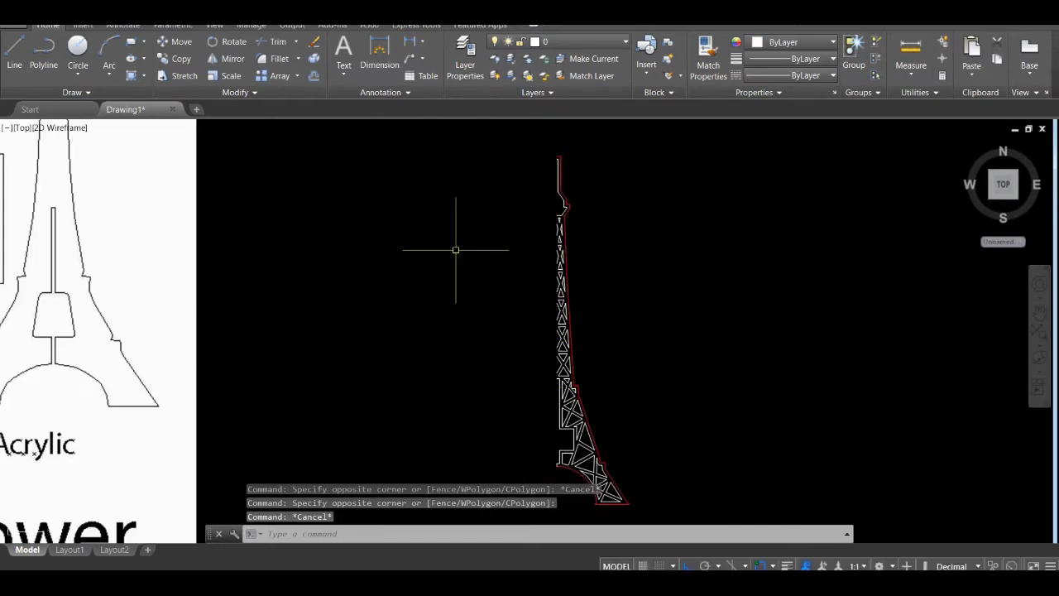
{"action": "scroll", "coordinate": [425, 240], "scroll_direction": "down", "scroll_amount": 2}
{"action": "middle_click_drag", "start_coordinate": [409, 229], "coordinate": [626, 302]}
{"action": "scroll", "coordinate": [624, 303], "scroll_direction": "down", "scroll_amount": 2}
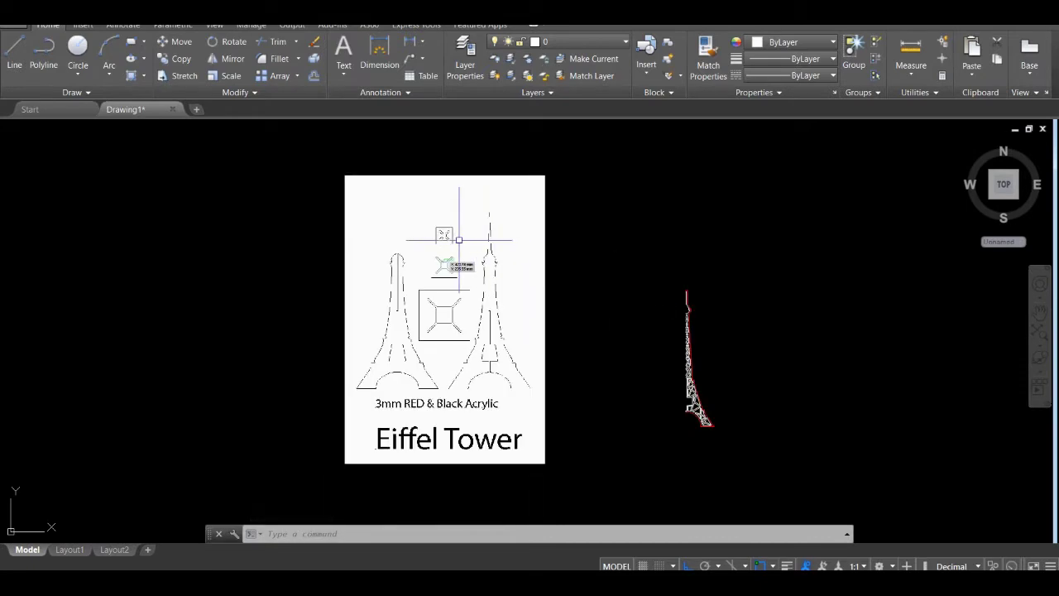
{"action": "scroll", "coordinate": [491, 214], "scroll_direction": "up", "scroll_amount": 2}
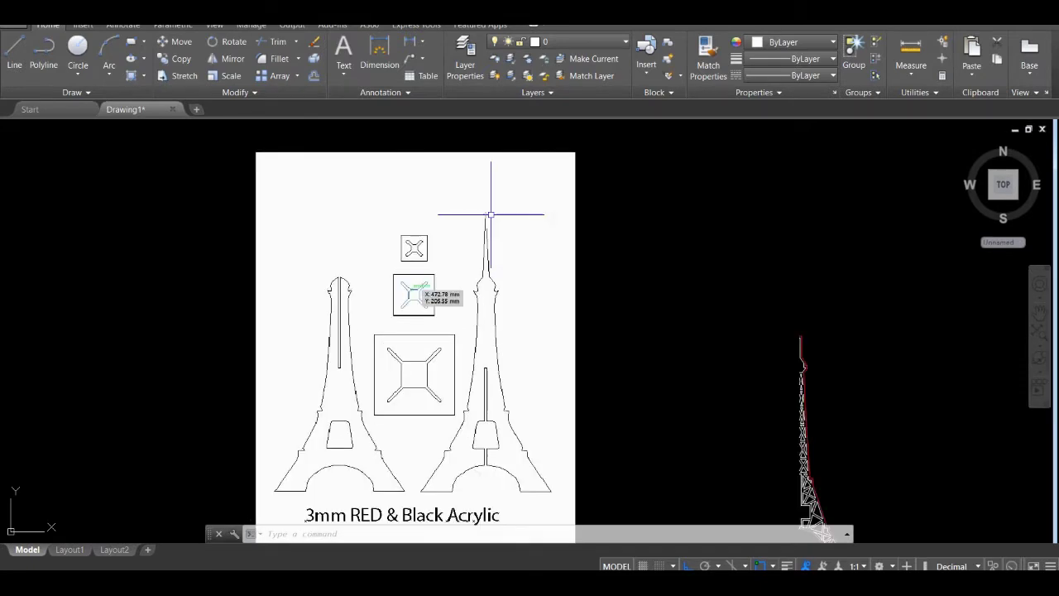
{"action": "scroll", "coordinate": [478, 221], "scroll_direction": "up", "scroll_amount": 2}
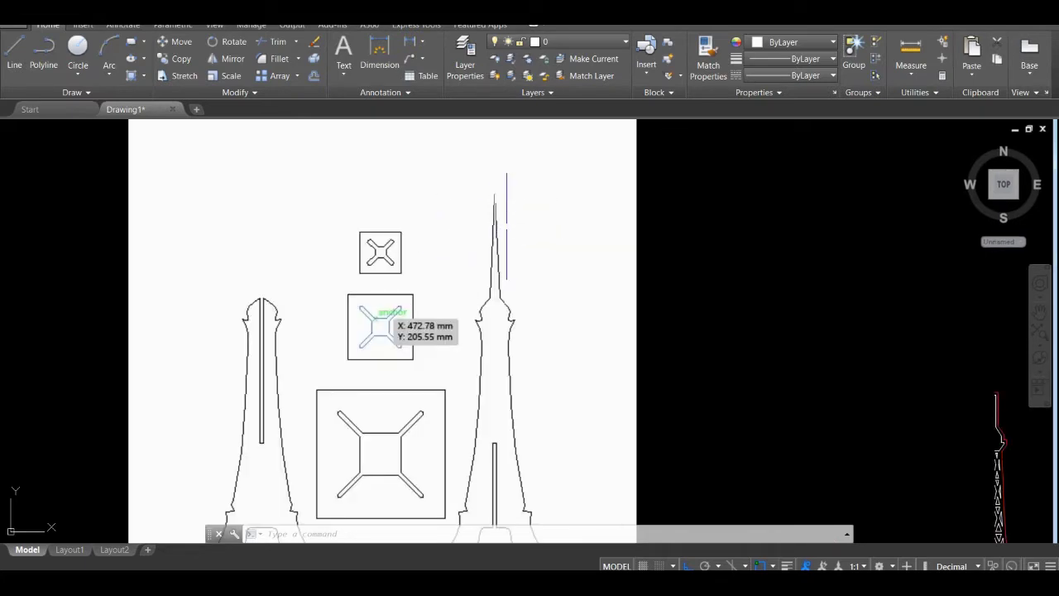
- Start a line at the tower tip, then cancel it without drawing
{"action": "type", "text": "l"}
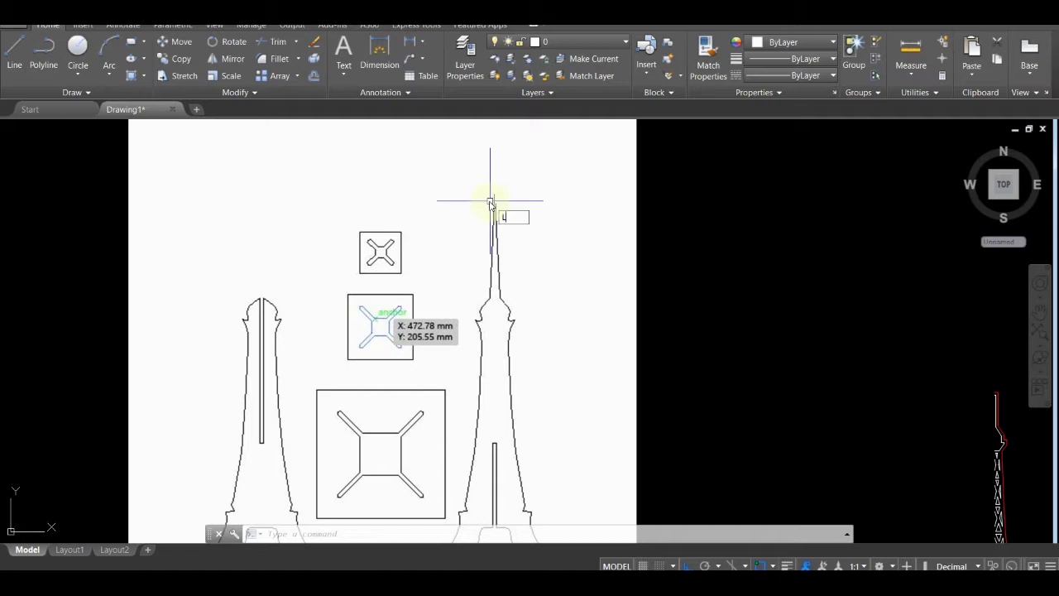
{"action": "key", "text": "Return"}
{"action": "left_click", "coordinate": [495, 193]}
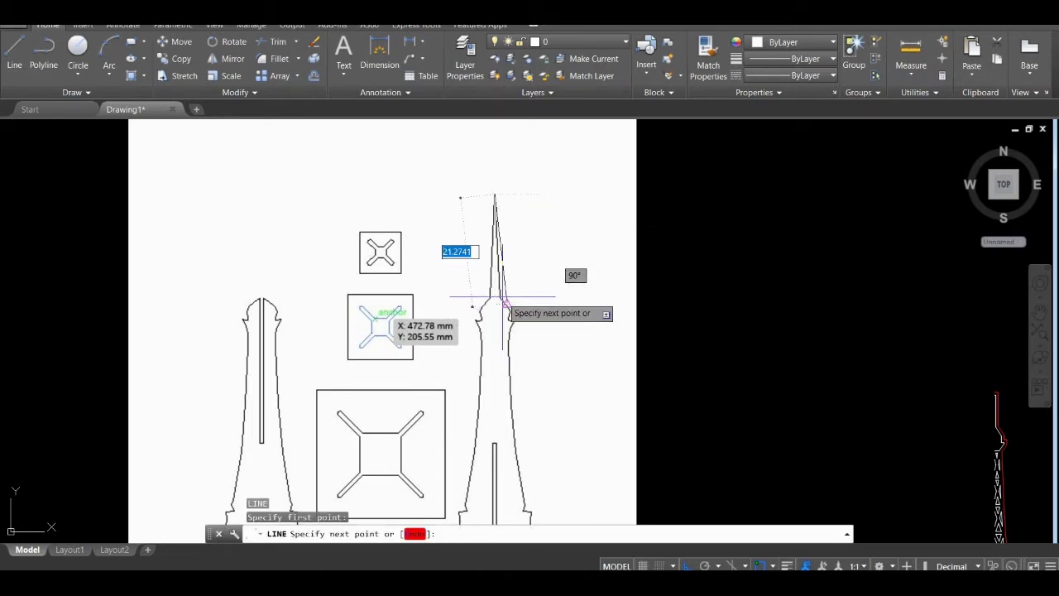
{"action": "key", "text": "Escape"}
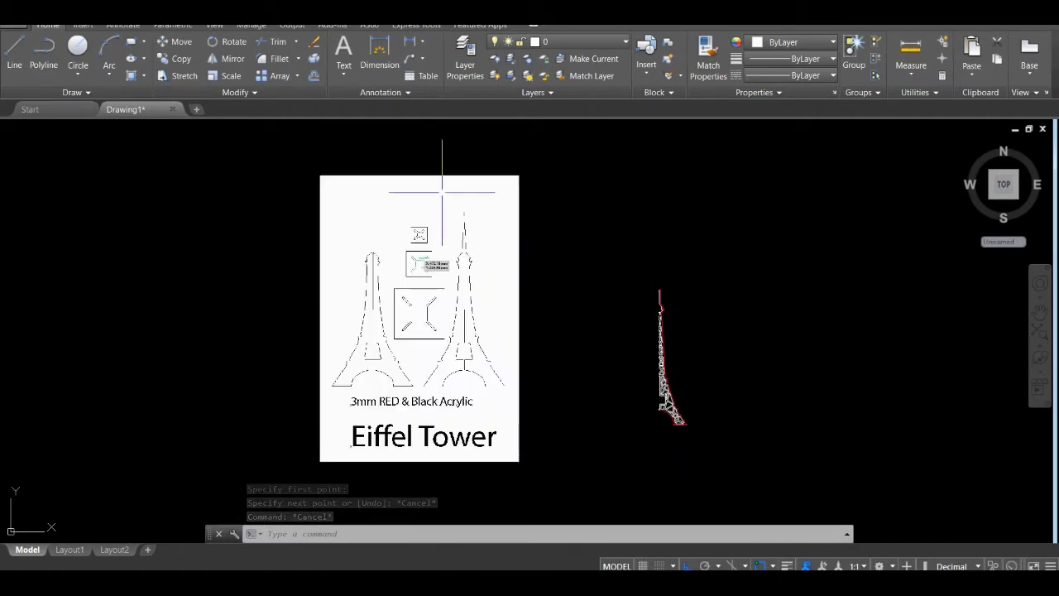
- Reframe the view and abandon several selection windows around the half tower
{"action": "left_click_drag", "start_coordinate": [458, 198], "coordinate": [464, 228]}
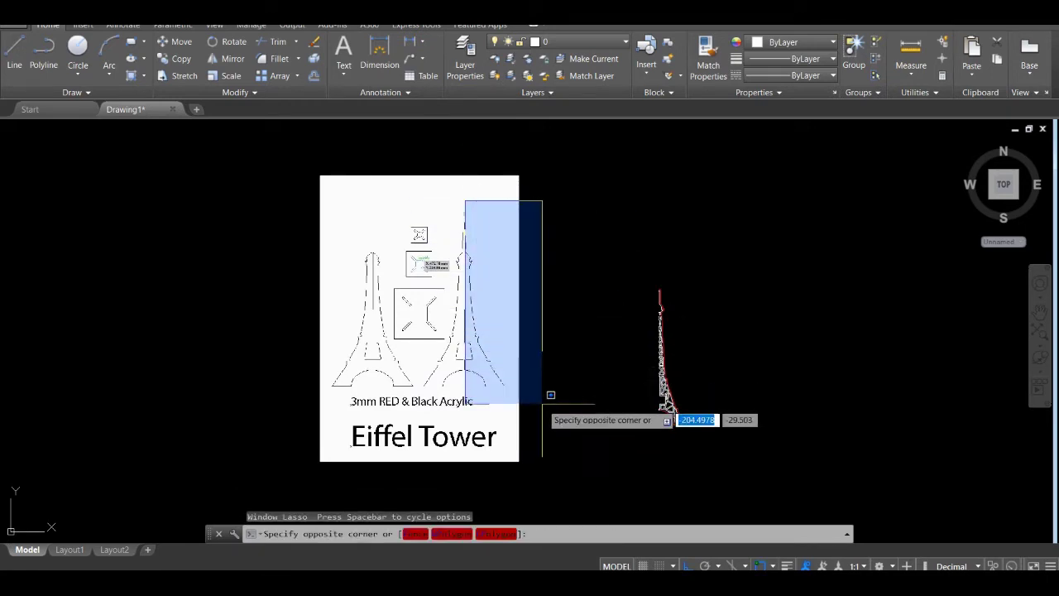
{"action": "key", "text": "Escape"}
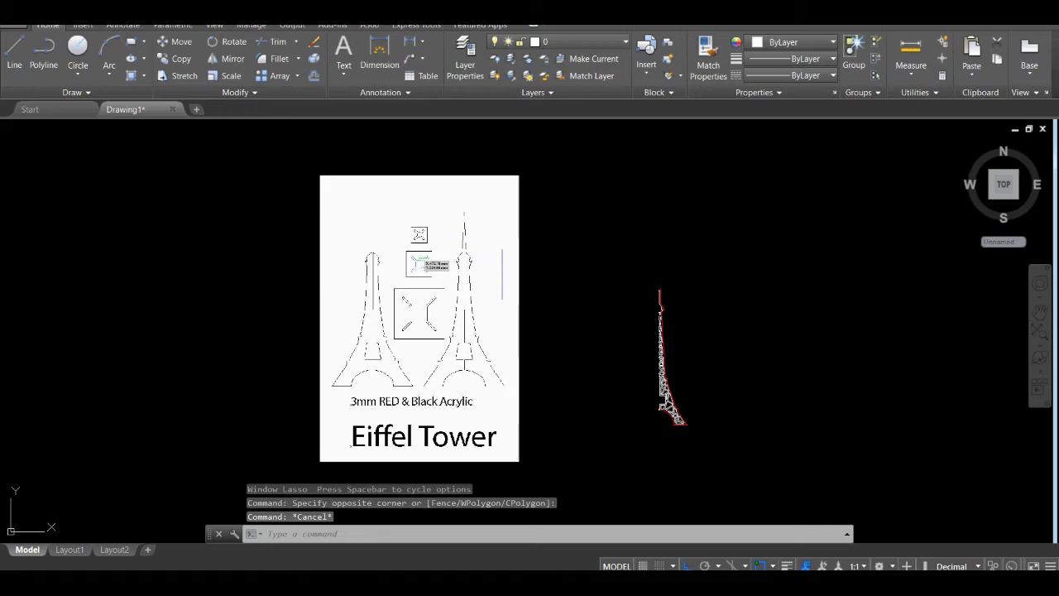
{"action": "middle_click_drag", "start_coordinate": [637, 311], "coordinate": [598, 270]}
{"action": "left_click", "coordinate": [615, 217]}
{"action": "key", "text": "Escape"}
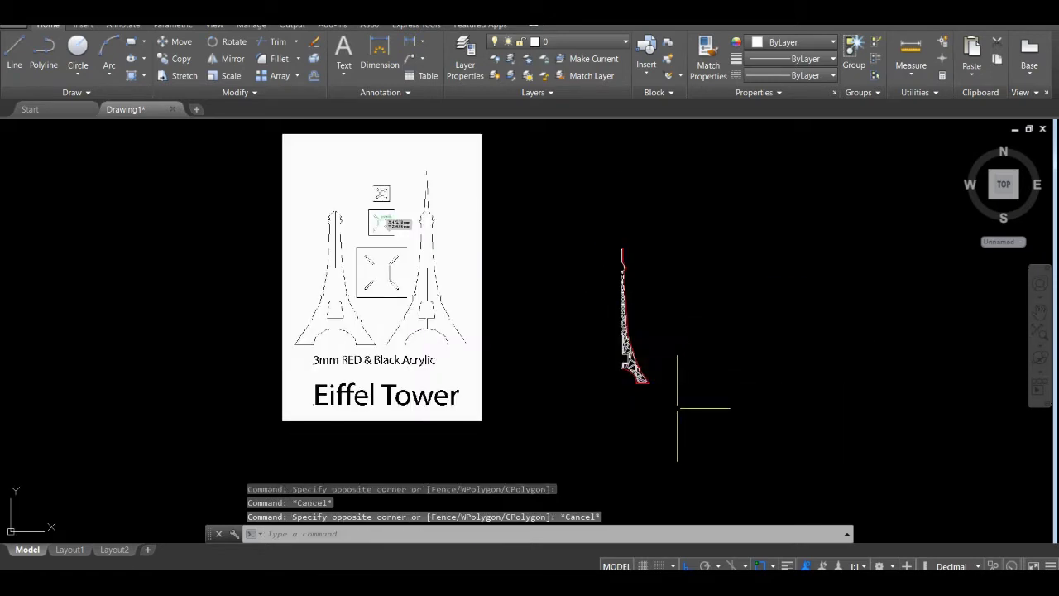
{"action": "scroll", "coordinate": [634, 315], "scroll_direction": "up", "scroll_amount": 2}
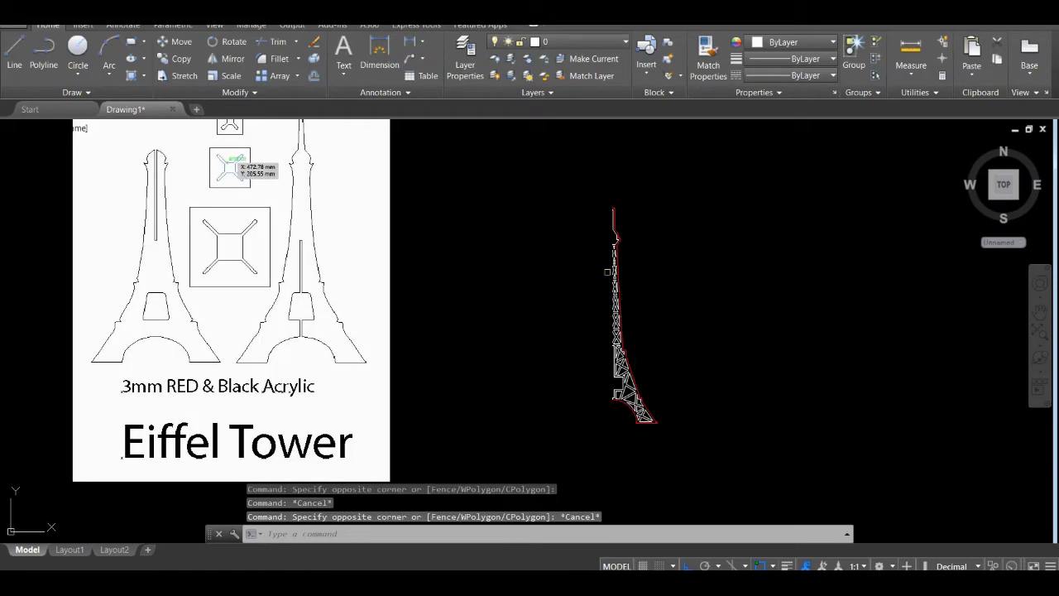
{"action": "left_click", "coordinate": [731, 462]}
{"action": "key", "text": "Escape"}
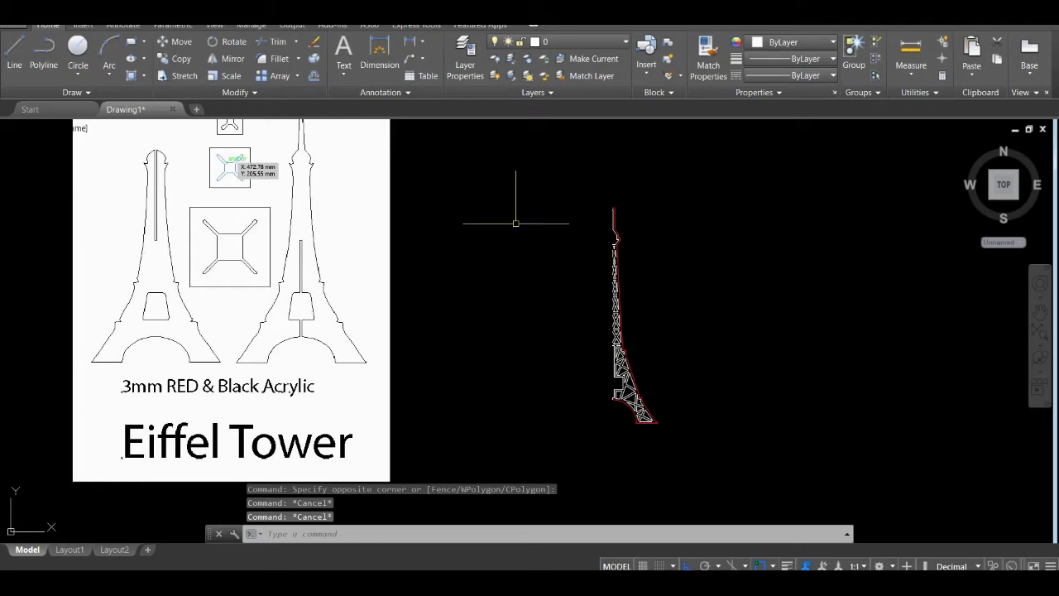
{"action": "key", "text": "Escape"}
{"action": "type", "text": "MI"}
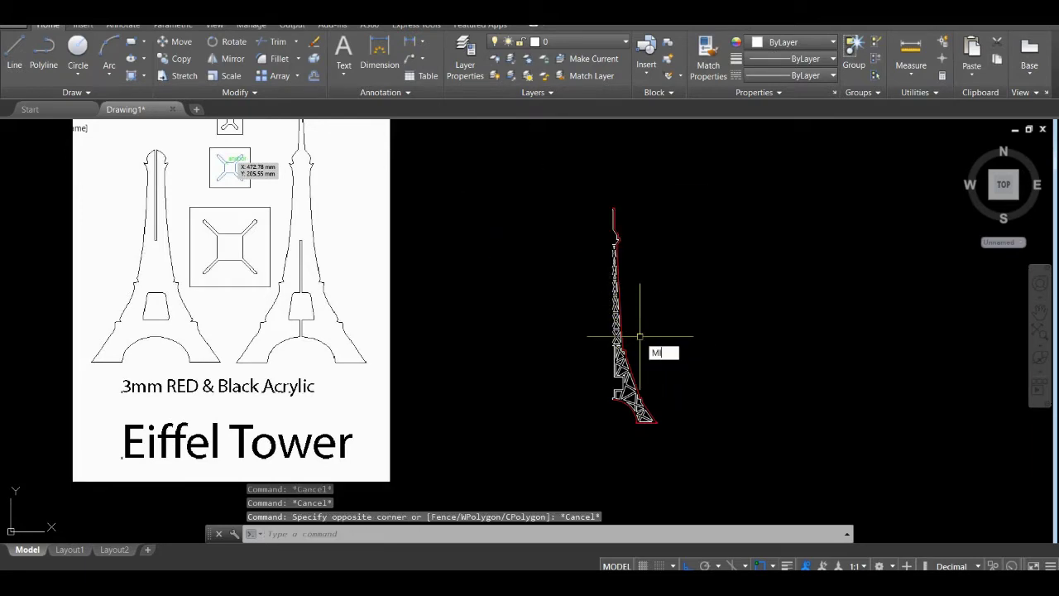
- Mirror all 142 half-tower pieces about a line down from the spire top, keeping the original
{"action": "key", "text": "Return"}
{"action": "left_click", "coordinate": [569, 172]}
{"action": "left_click", "coordinate": [720, 487]}
{"action": "key", "text": "Return"}
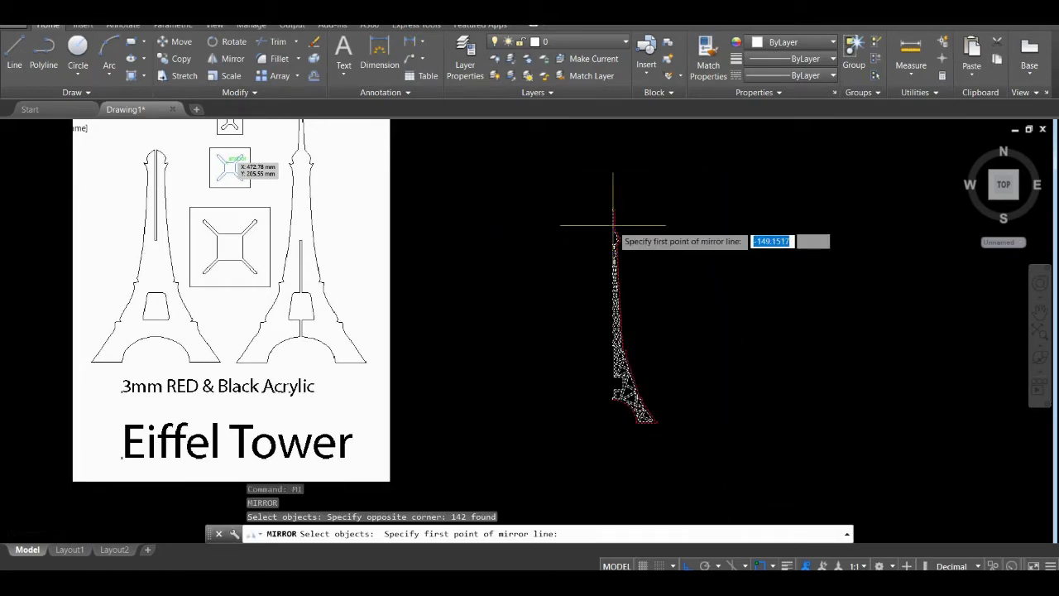
{"action": "scroll", "coordinate": [612, 225], "scroll_direction": "up", "scroll_amount": 3}
{"action": "left_click", "coordinate": [604, 159]}
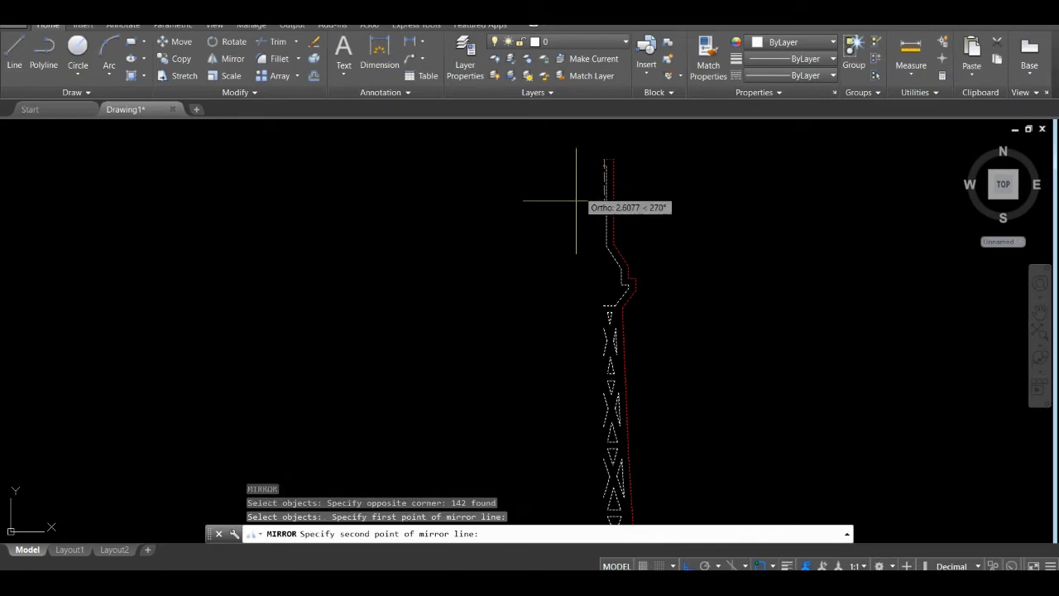
{"action": "scroll", "coordinate": [577, 331], "scroll_direction": "down", "scroll_amount": 3}
{"action": "left_click", "coordinate": [539, 477]}
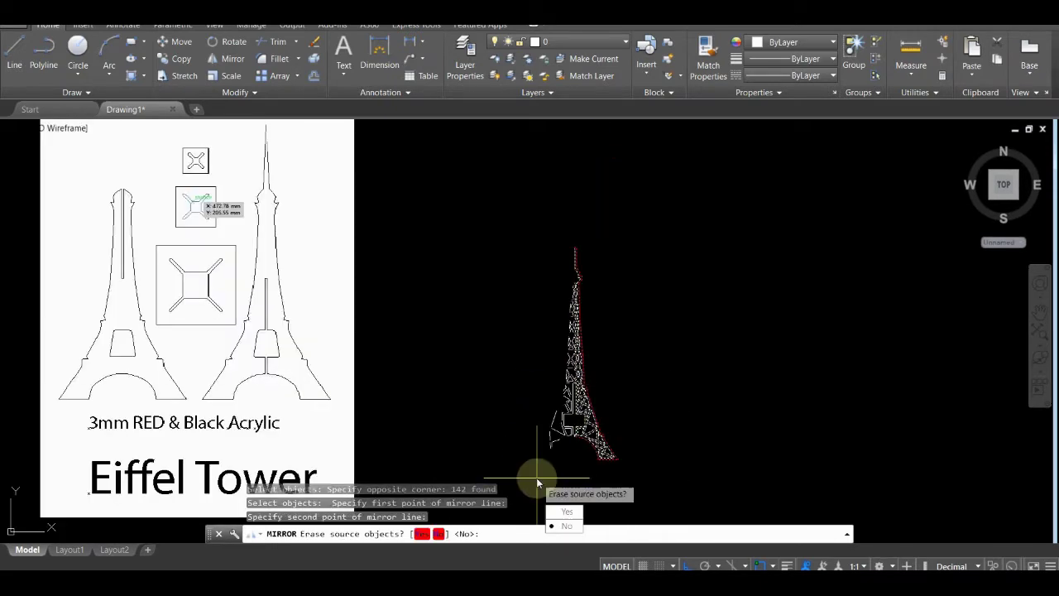
{"action": "type", "text": "n"}
{"action": "key", "text": "Return"}
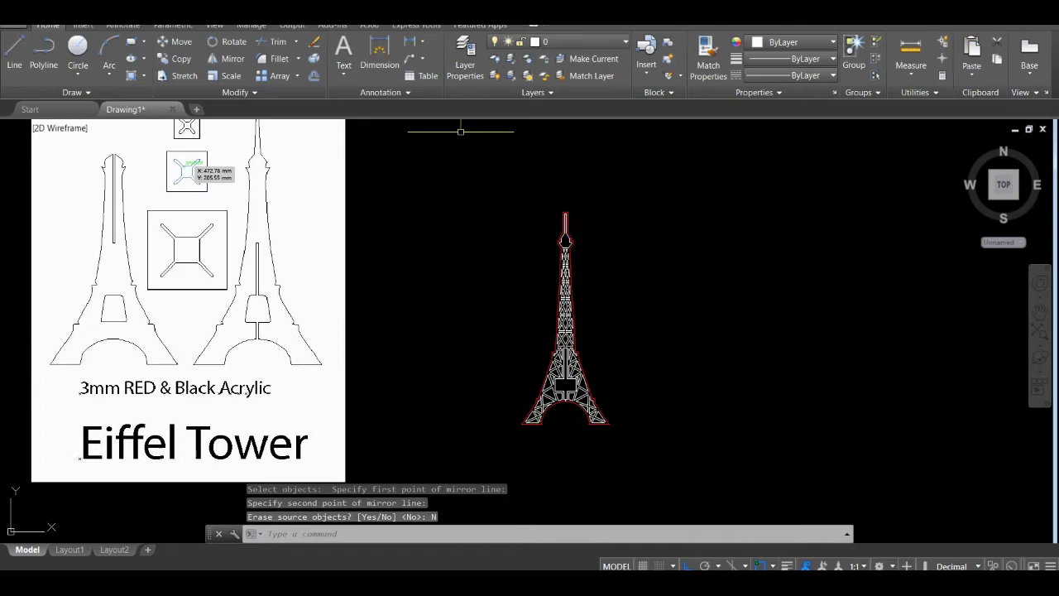
- Undo the mirrored copy of the tower
{"action": "left_click", "coordinate": [460, 130]}
{"action": "key", "text": "Escape"}
{"action": "key", "text": "Escape"}
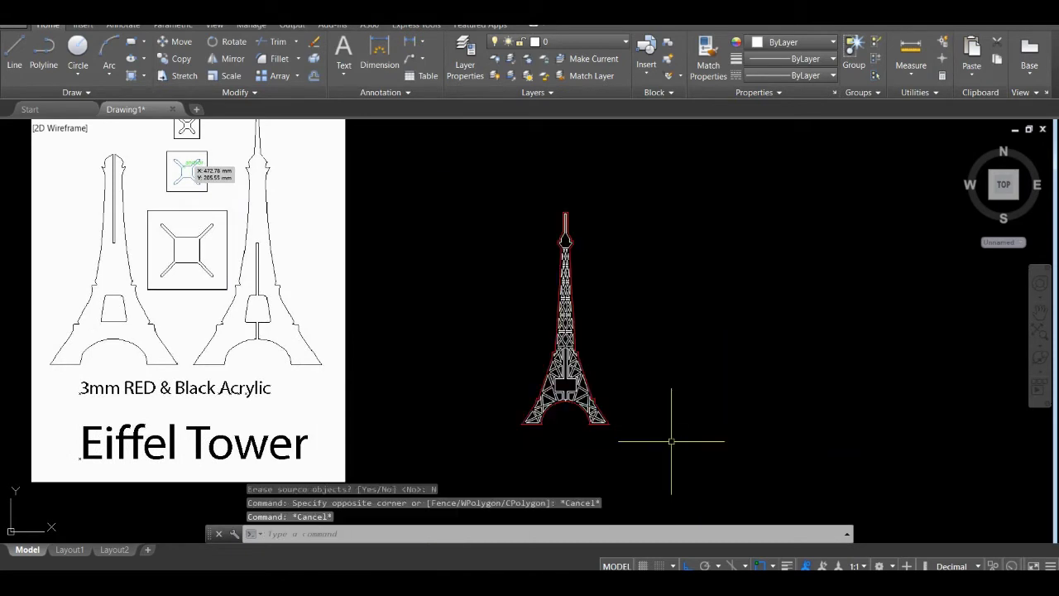
{"action": "key", "text": "ctrl+z"}
{"action": "key", "text": "ctrl+z"}
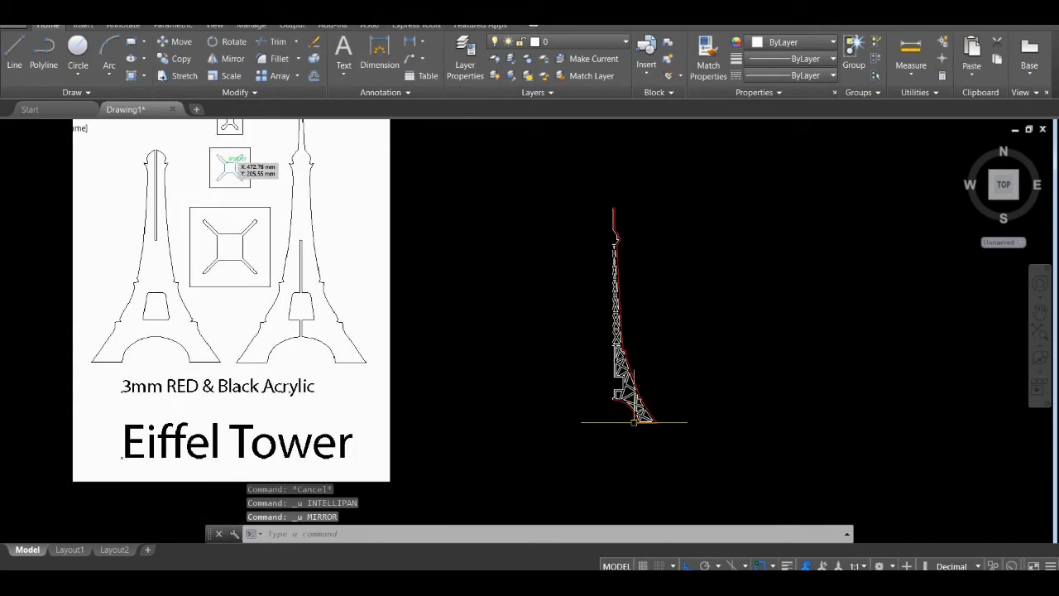
- Zoom in on the tower base and cancel two trial selection windows
{"action": "scroll", "coordinate": [634, 422], "scroll_direction": "up", "scroll_amount": 3}
{"action": "scroll", "coordinate": [586, 402], "scroll_direction": "up", "scroll_amount": 1}
{"action": "scroll", "coordinate": [502, 419], "scroll_direction": "up", "scroll_amount": 3}
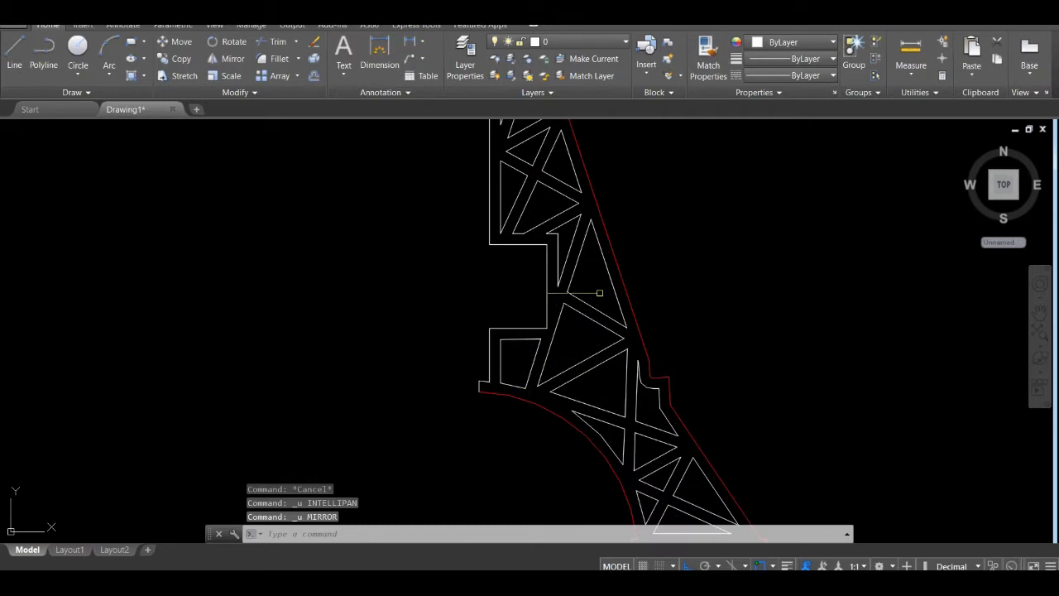
{"action": "left_click", "coordinate": [600, 292]}
{"action": "key", "text": "Escape"}
{"action": "left_click", "coordinate": [582, 294]}
{"action": "key", "text": "Escape"}
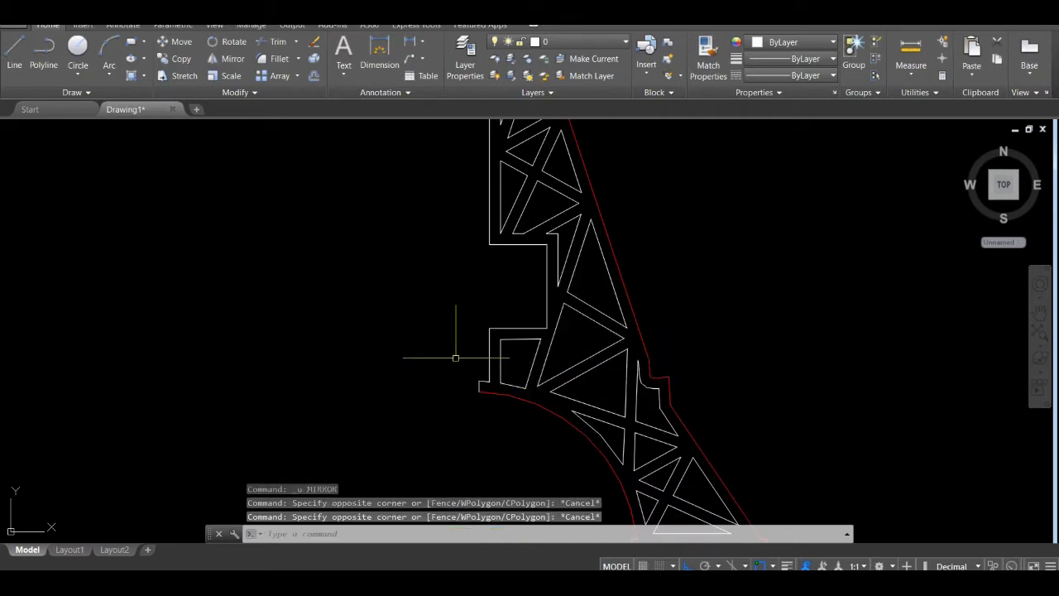
{"action": "scroll", "coordinate": [376, 381], "scroll_direction": "down", "scroll_amount": 2}
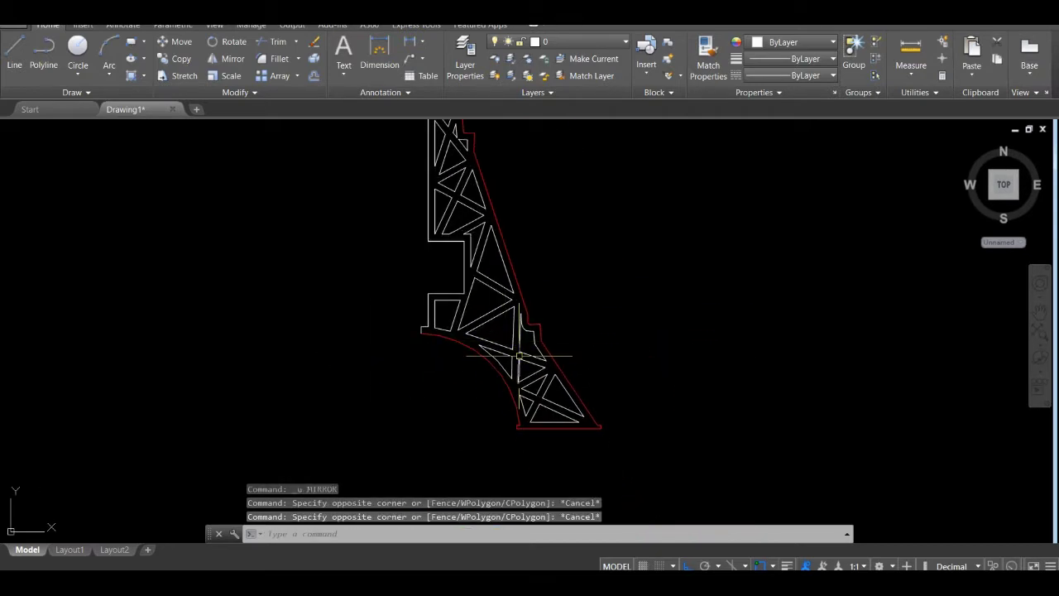
- Start a line with L, toggle ortho with F8, then cancel the line
{"action": "type", "text": "l"}
{"action": "key", "text": "Return"}
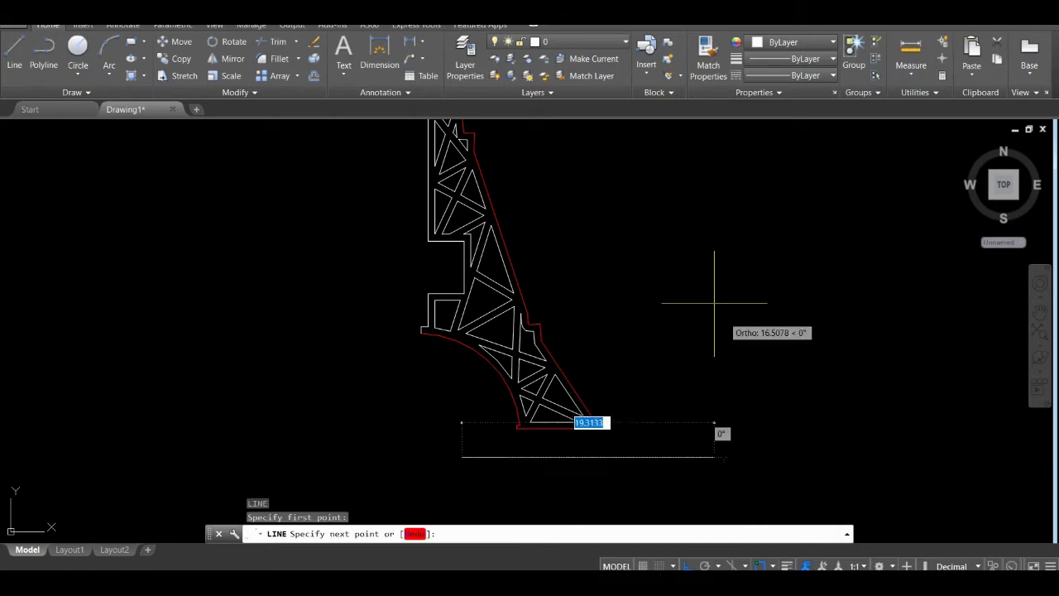
{"action": "key", "text": "F8"}
{"action": "key", "text": "Escape"}
{"action": "left_click", "coordinate": [690, 298]}
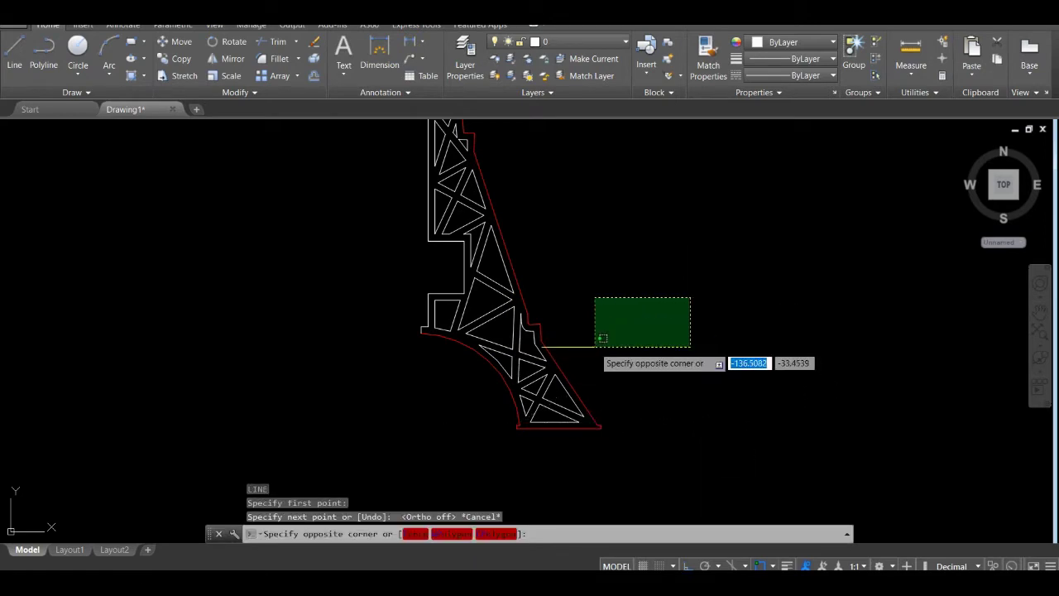
{"action": "key", "text": "Escape"}
- Recentre the tower, drop several trial selections, and start Mirror with MI
{"action": "scroll", "coordinate": [573, 329], "scroll_direction": "down", "scroll_amount": 2}
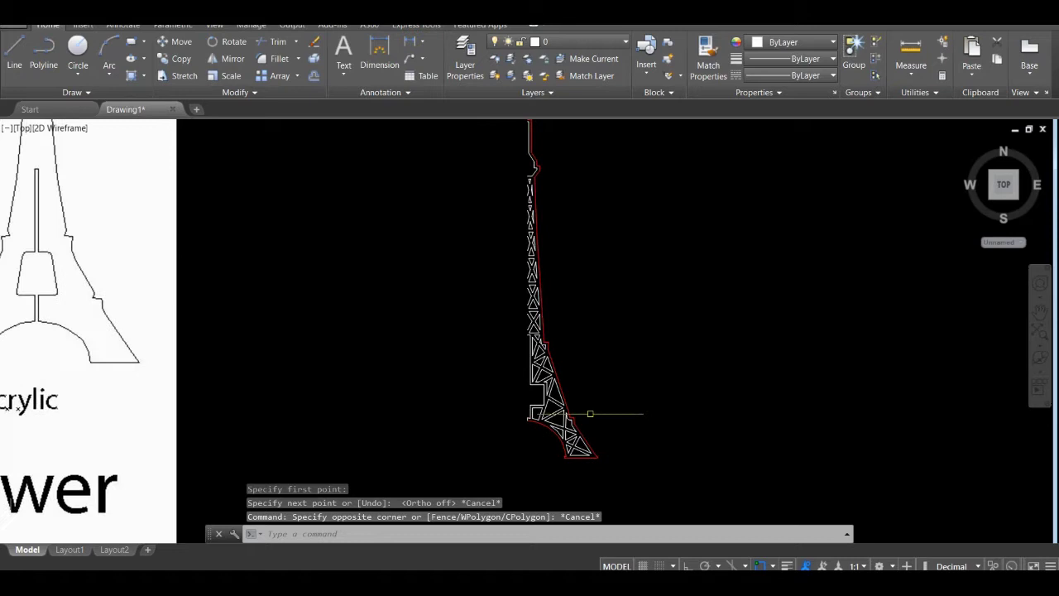
{"action": "scroll", "coordinate": [579, 389], "scroll_direction": "up", "scroll_amount": 2}
{"action": "left_click", "coordinate": [420, 213]}
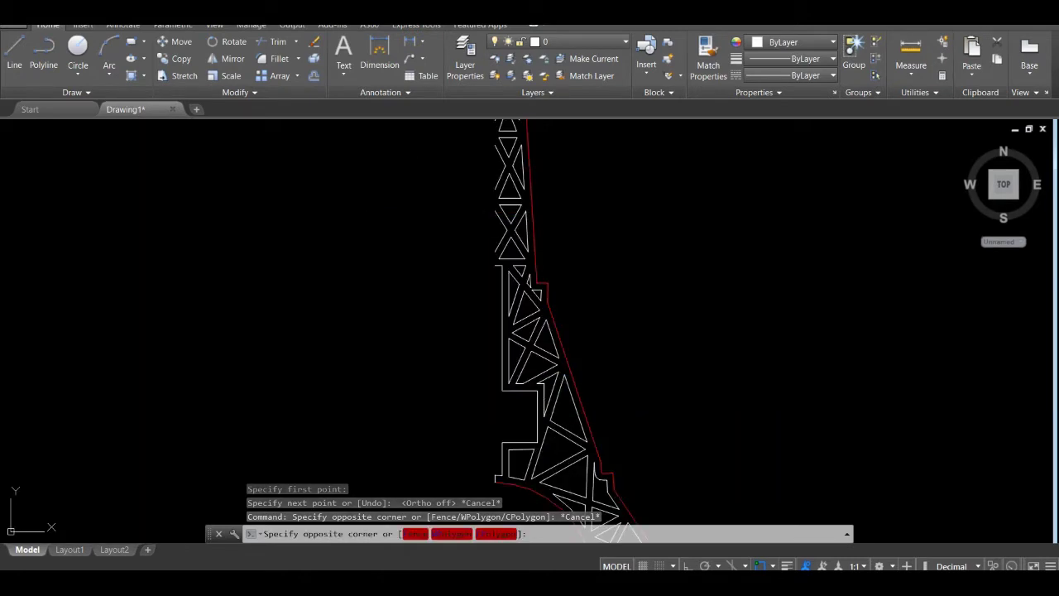
{"action": "key", "text": "Escape"}
{"action": "scroll", "coordinate": [211, 291], "scroll_direction": "down", "scroll_amount": 1}
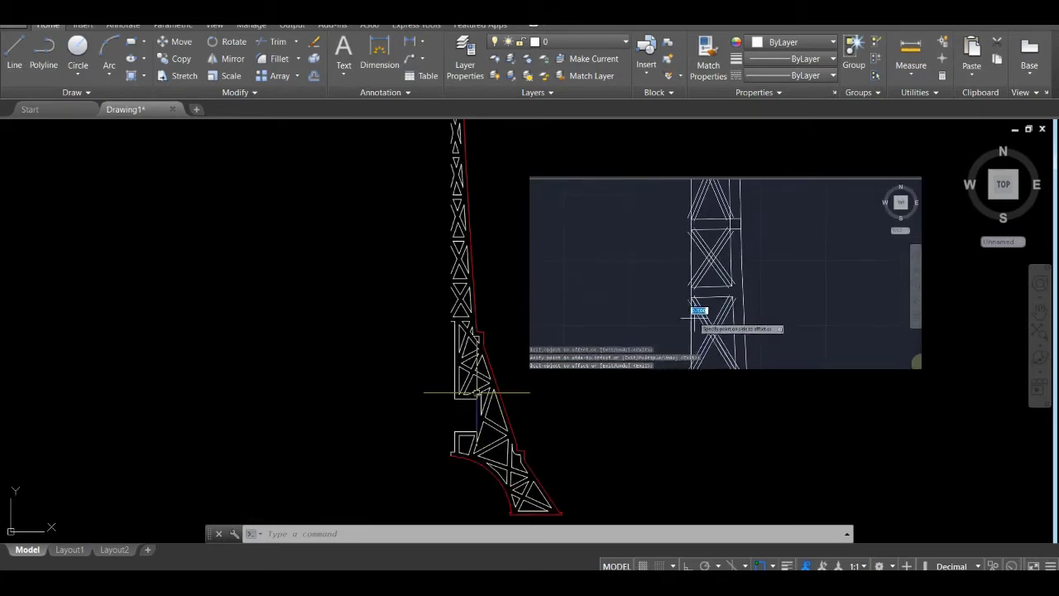
{"action": "scroll", "coordinate": [503, 399], "scroll_direction": "down", "scroll_amount": 4}
{"action": "middle_click_drag", "start_coordinate": [503, 389], "coordinate": [527, 374]}
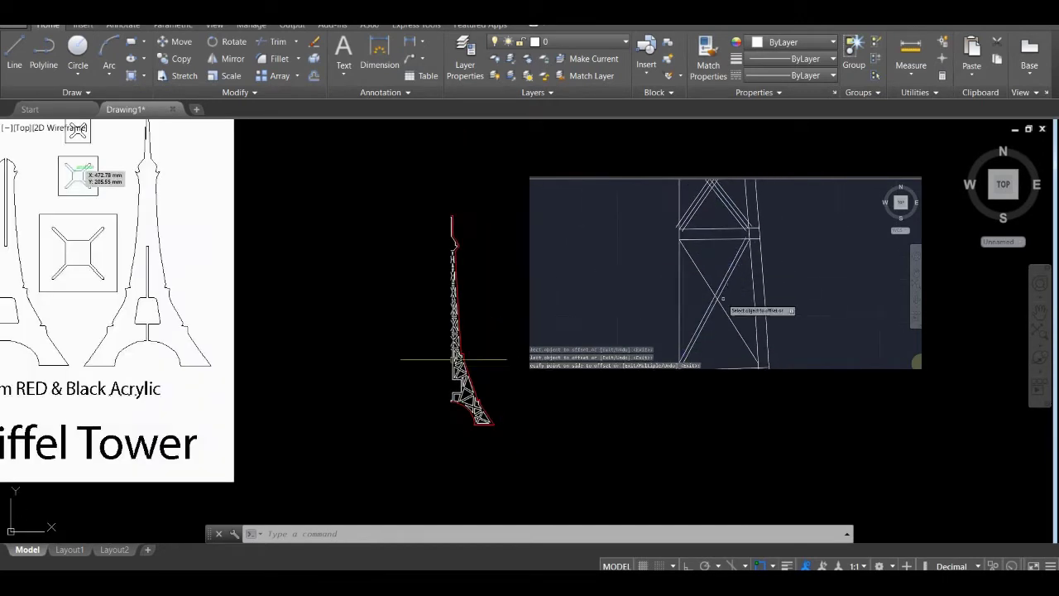
{"action": "left_click", "coordinate": [387, 181]}
{"action": "key", "text": "Escape"}
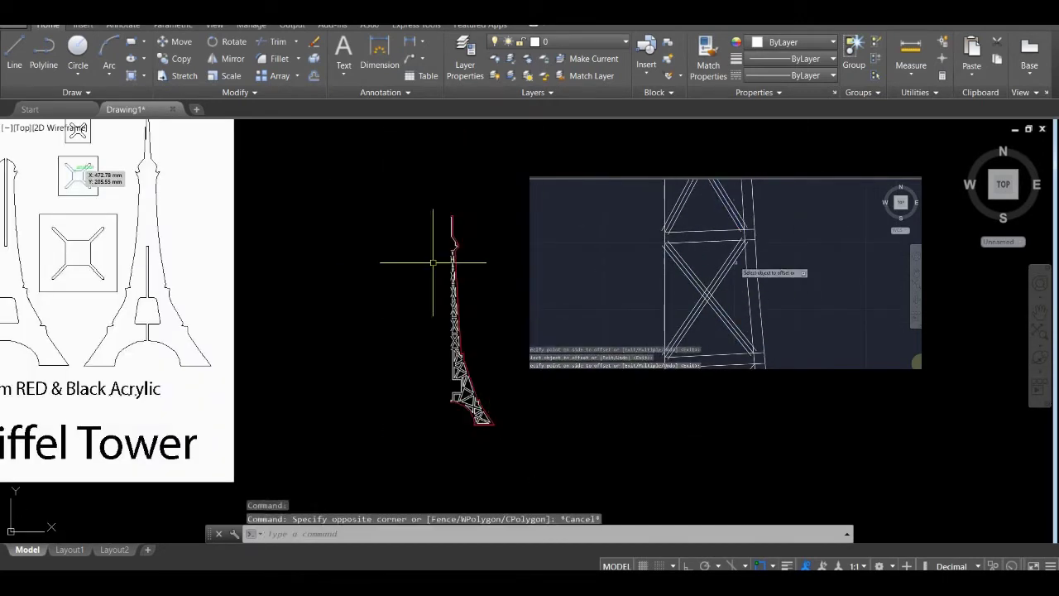
{"action": "left_click", "coordinate": [427, 177]}
{"action": "left_click", "coordinate": [540, 447]}
{"action": "key", "text": "Escape"}
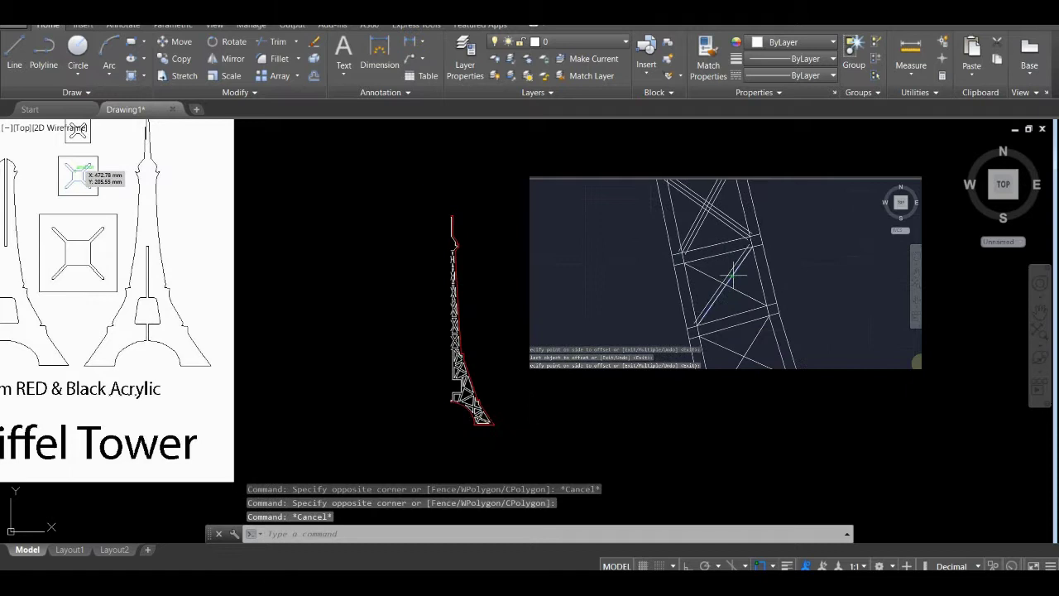
{"action": "left_click", "coordinate": [450, 188]}
{"action": "key", "text": "Escape"}
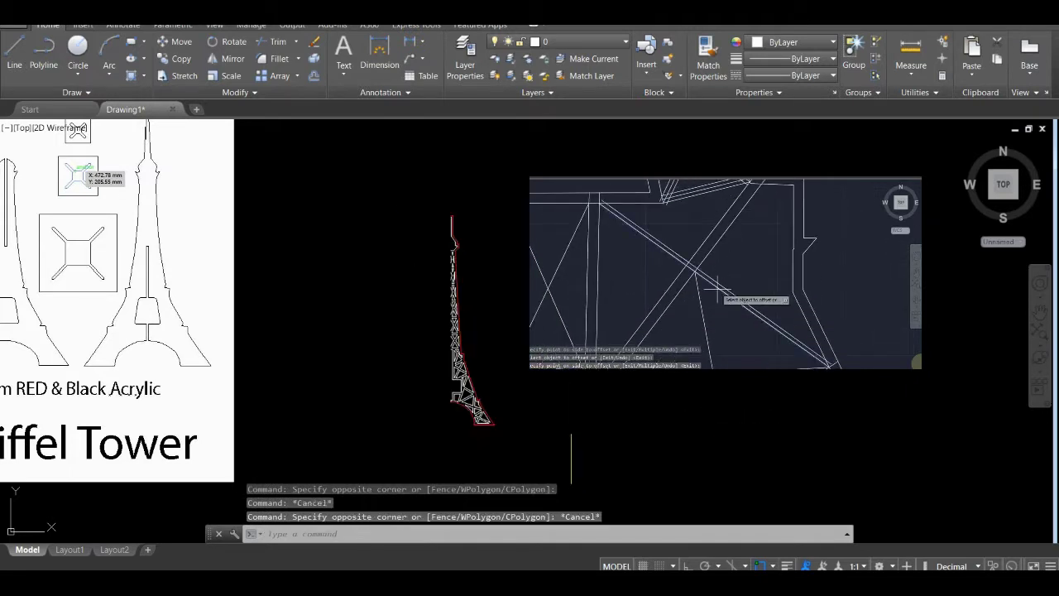
{"action": "type", "text": "mi"}
{"action": "key", "text": "Return"}
- Window-select the half tower and mirror it about an ortho-vertical line from its top, keeping the original (N)
{"action": "left_click", "coordinate": [385, 173]}
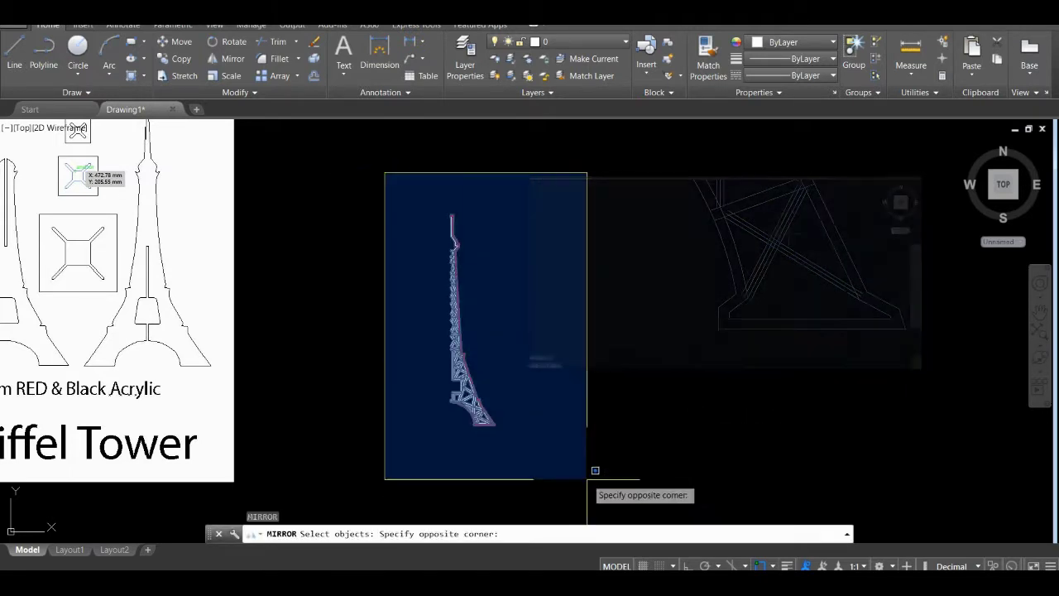
{"action": "left_click", "coordinate": [592, 470]}
{"action": "key", "text": "Return"}
{"action": "scroll", "coordinate": [463, 248], "scroll_direction": "up", "scroll_amount": 3}
{"action": "scroll", "coordinate": [451, 251], "scroll_direction": "up", "scroll_amount": 2}
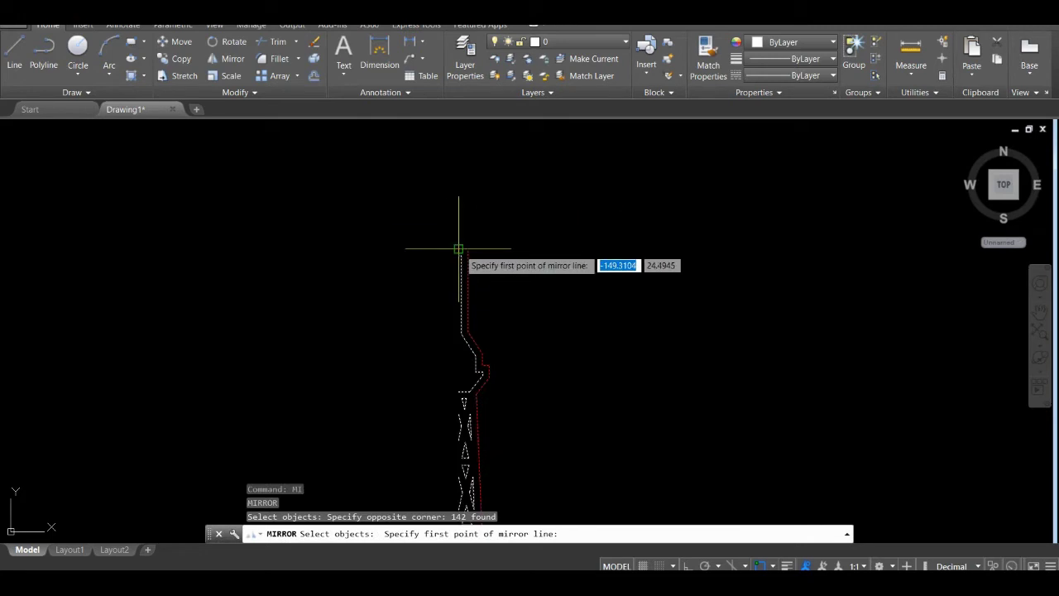
{"action": "left_click", "coordinate": [454, 246]}
{"action": "scroll", "coordinate": [390, 430], "scroll_direction": "down", "scroll_amount": 2}
{"action": "mouse_move", "coordinate": [389, 430]}
{"action": "middle_mouse_down"}
{"action": "mouse_move", "coordinate": [430, 372]}
{"action": "mouse_move", "coordinate": [447, 285]}
{"action": "middle_mouse_up"}
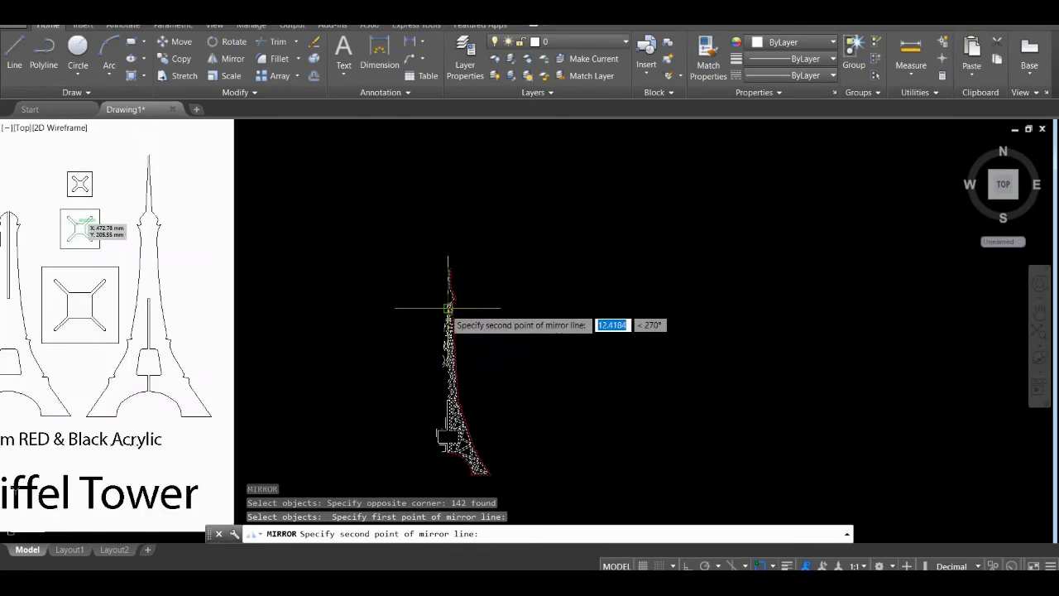
{"action": "key", "text": "F8"}
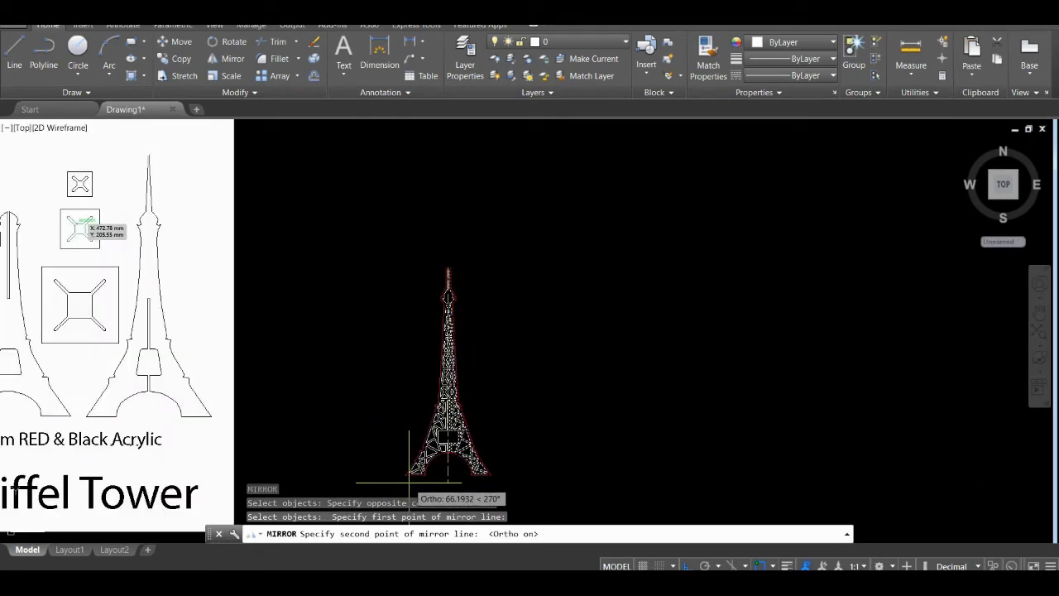
{"action": "left_click", "coordinate": [408, 482]}
{"action": "type", "text": "N"}
{"action": "key", "text": "Return"}
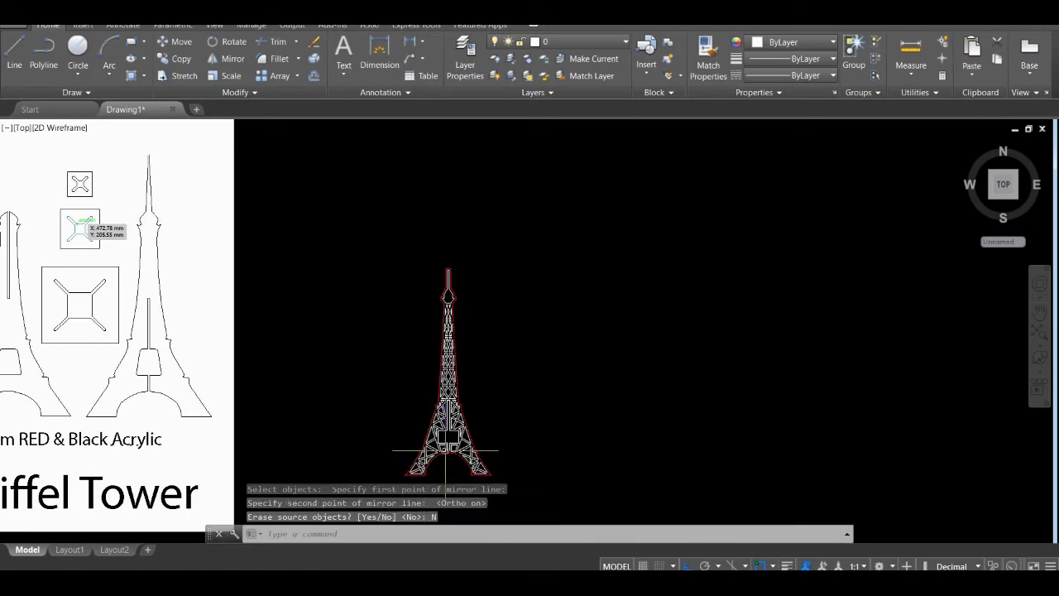
{"action": "scroll", "coordinate": [402, 450], "scroll_direction": "up", "scroll_amount": 3}
{"action": "scroll", "coordinate": [437, 327], "scroll_direction": "down", "scroll_amount": 1}
{"action": "scroll", "coordinate": [437, 327], "scroll_direction": "down", "scroll_amount": 1}
{"action": "scroll", "coordinate": [437, 326], "scroll_direction": "down", "scroll_amount": 2}
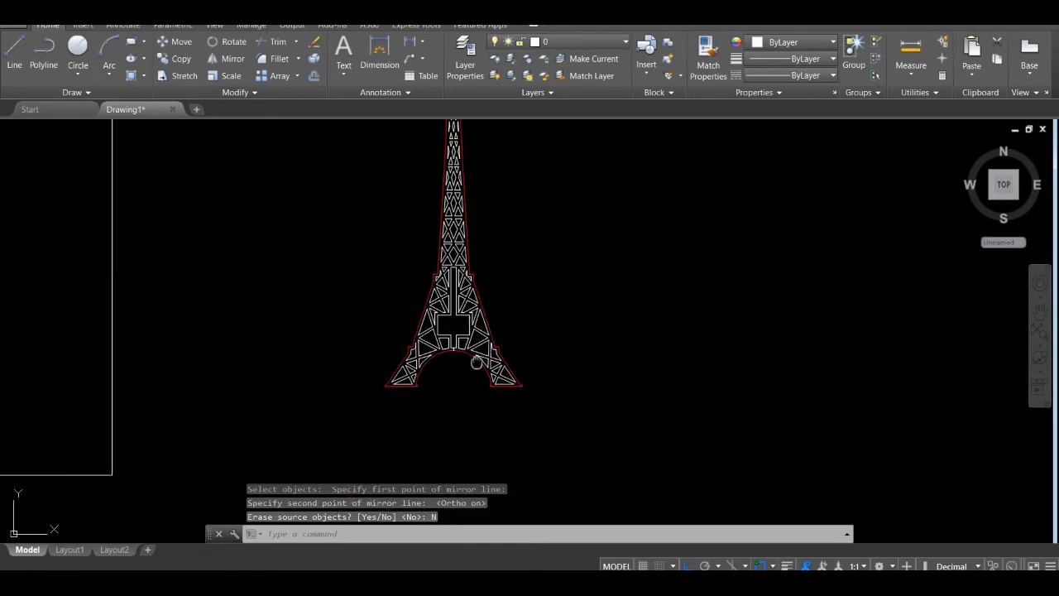
{"action": "scroll", "coordinate": [407, 250], "scroll_direction": "up", "scroll_amount": 2}
{"action": "scroll", "coordinate": [356, 290], "scroll_direction": "down", "scroll_amount": 3}
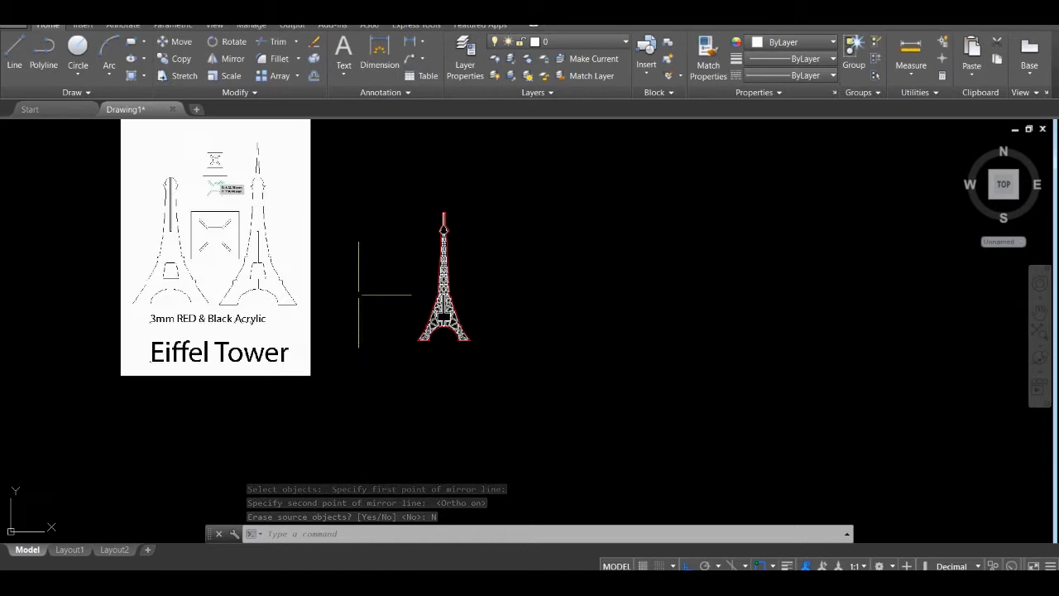
{"action": "scroll", "coordinate": [456, 367], "scroll_direction": "down", "scroll_amount": 1}
- Erase the reference image with a crossing window
{"action": "type", "text": "e"}
{"action": "key", "text": "Return"}
{"action": "left_click", "coordinate": [426, 236]}
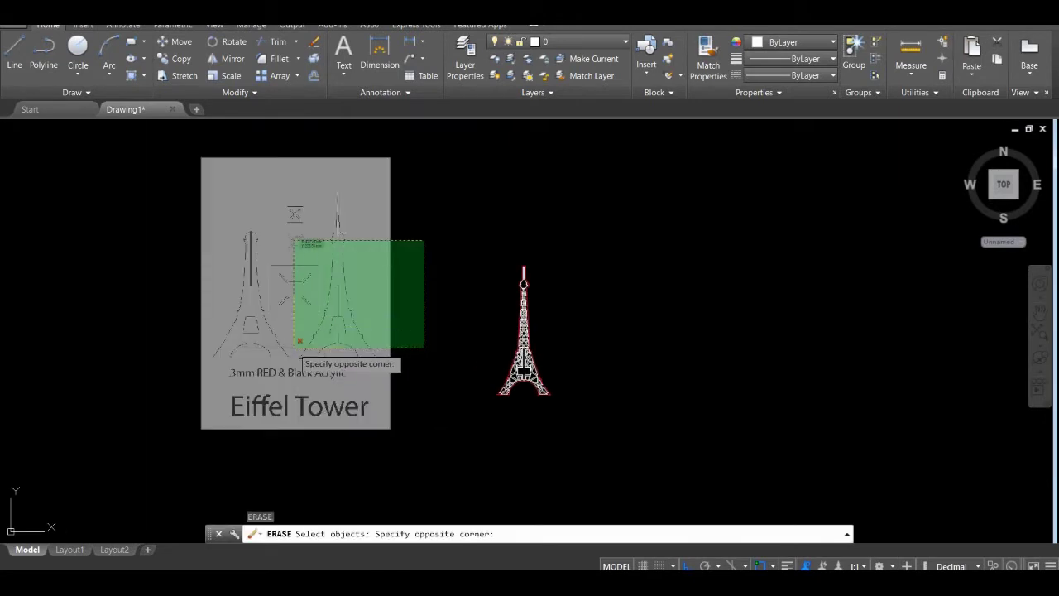
{"action": "left_click", "coordinate": [298, 354]}
{"action": "key", "text": "Return"}
{"action": "scroll", "coordinate": [548, 373], "scroll_direction": "up", "scroll_amount": 2}
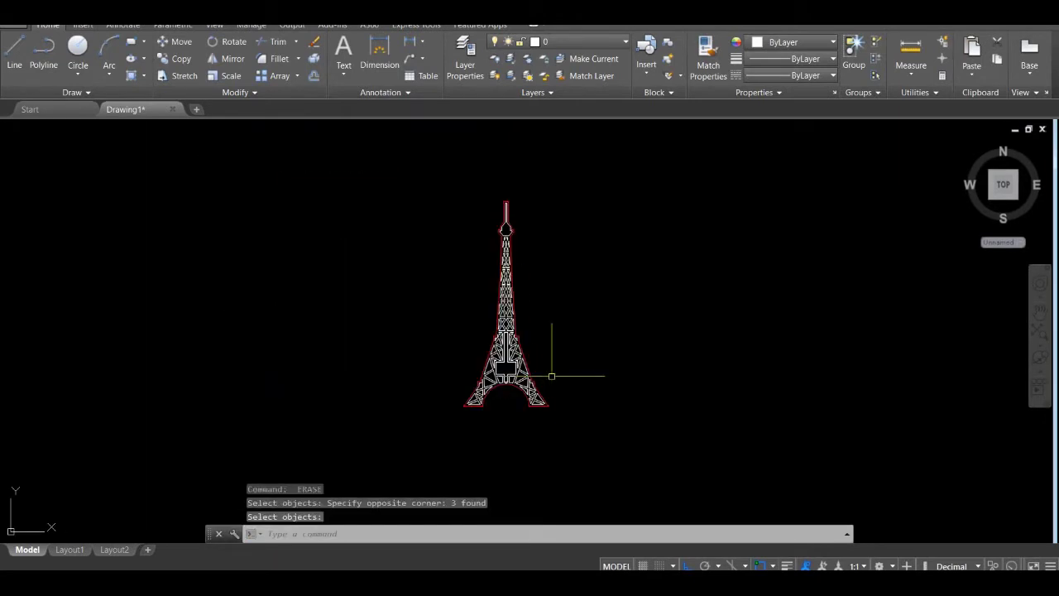
{"action": "scroll", "coordinate": [537, 370], "scroll_direction": "up", "scroll_amount": 3}
{"action": "mouse_move", "coordinate": [537, 371]}
{"action": "middle_mouse_down"}
{"action": "mouse_move", "coordinate": [524, 411]}
{"action": "mouse_move", "coordinate": [533, 411]}
{"action": "middle_mouse_up"}
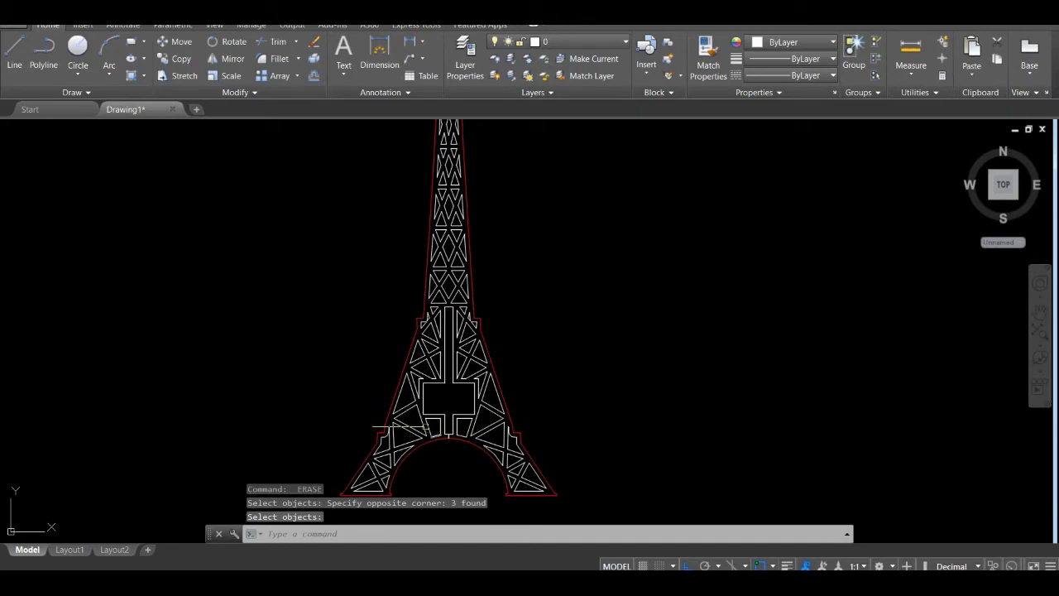
{"action": "scroll", "coordinate": [396, 344], "scroll_direction": "down", "scroll_amount": 2}
{"action": "scroll", "coordinate": [319, 124], "scroll_direction": "down", "scroll_amount": 2}
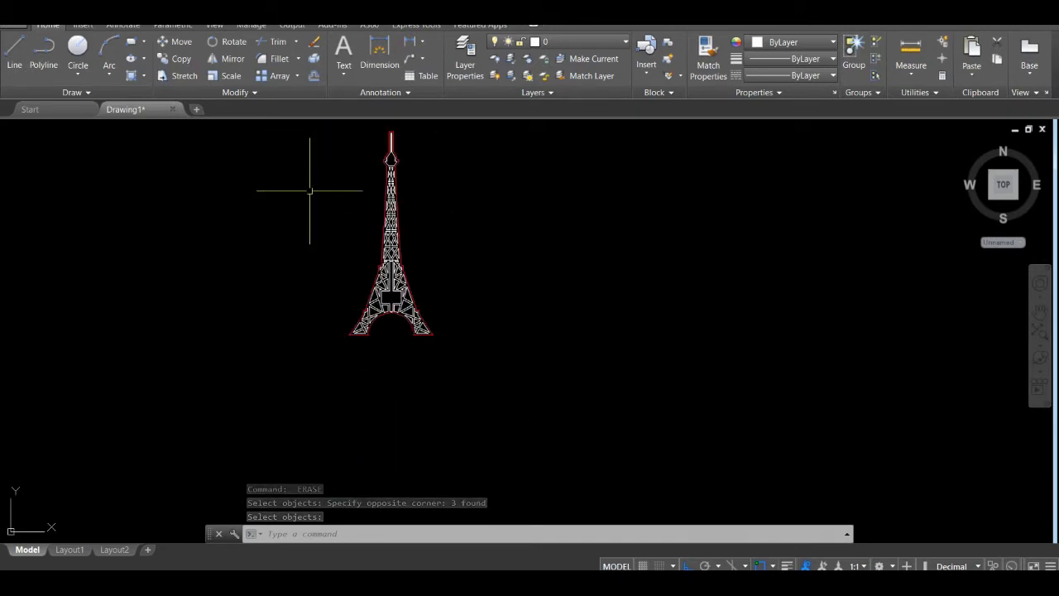
{"action": "middle_click_drag", "start_coordinate": [307, 189], "coordinate": [318, 220]}
- Copy the red outer outline from the tower base to a spot right of the tower
{"action": "left_click", "coordinate": [305, 145]}
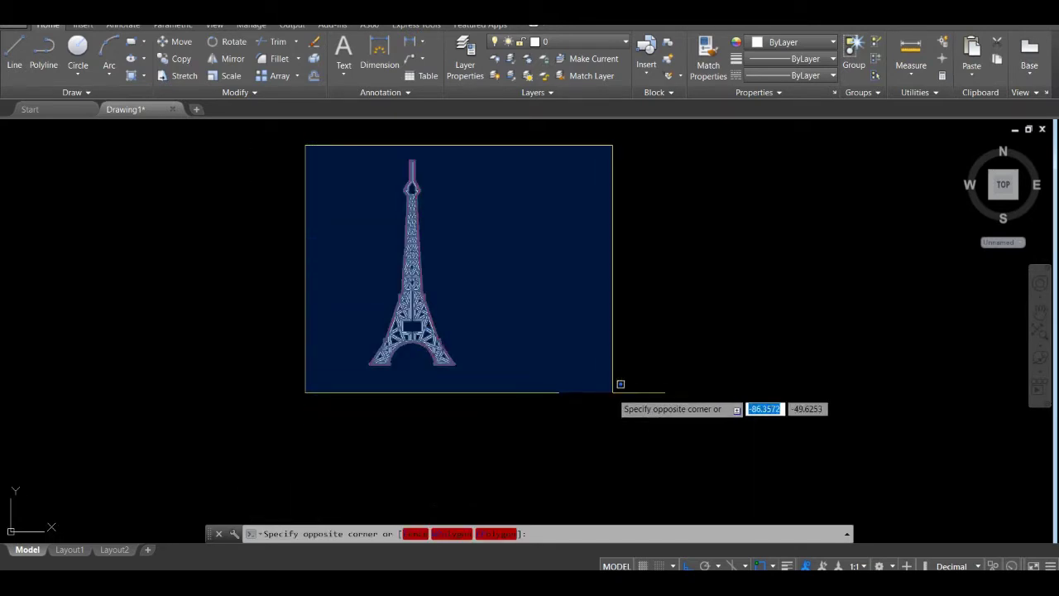
{"action": "key", "text": "Escape"}
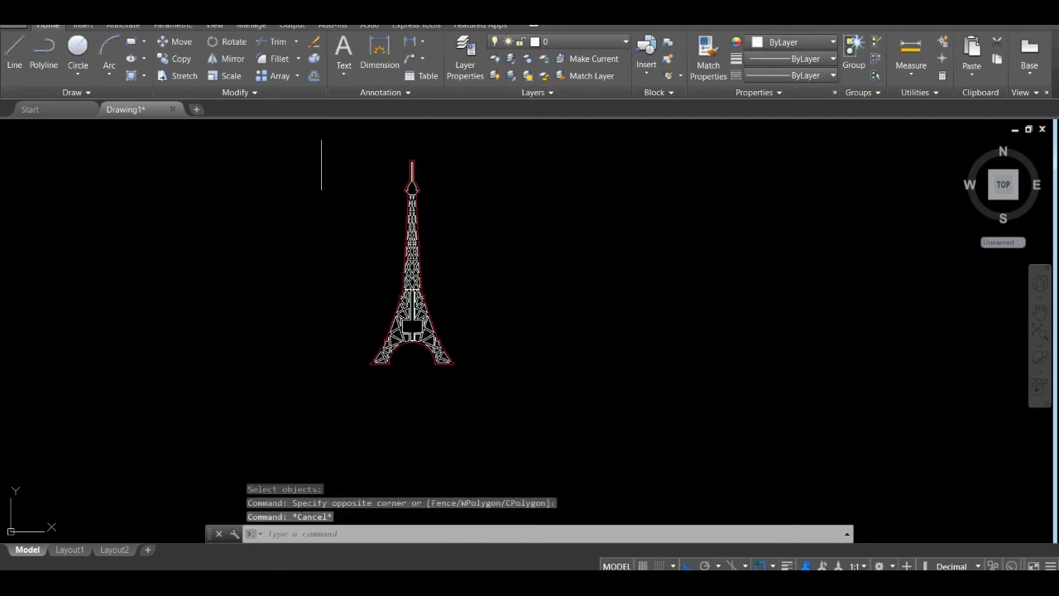
{"action": "left_click", "coordinate": [321, 136]}
{"action": "key", "text": "Escape"}
{"action": "scroll", "coordinate": [411, 316], "scroll_direction": "up", "scroll_amount": 4}
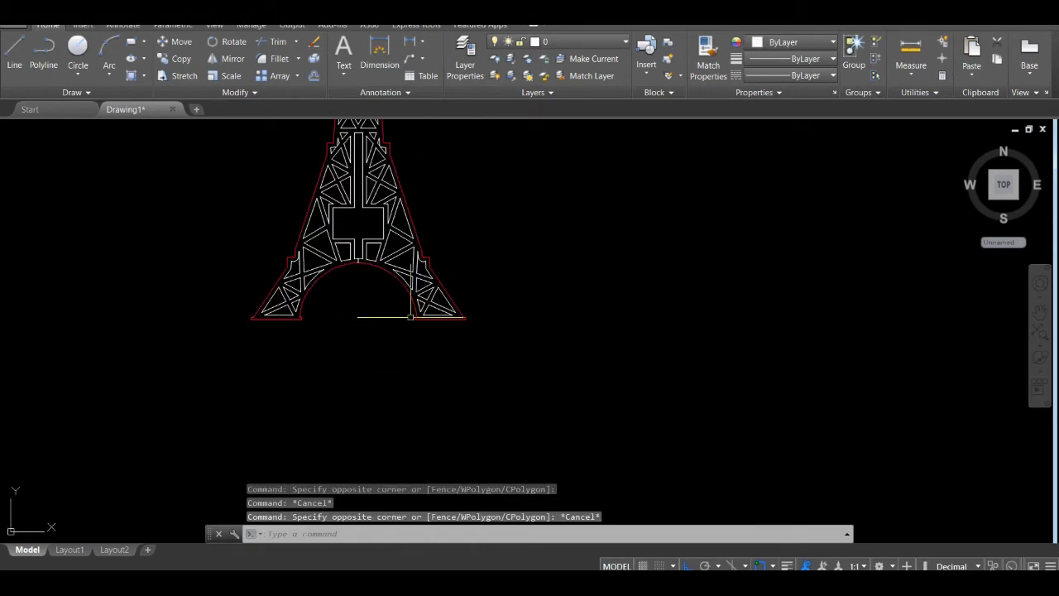
{"action": "middle_click_drag", "start_coordinate": [411, 317], "coordinate": [422, 372]}
{"action": "key", "text": "Return"}
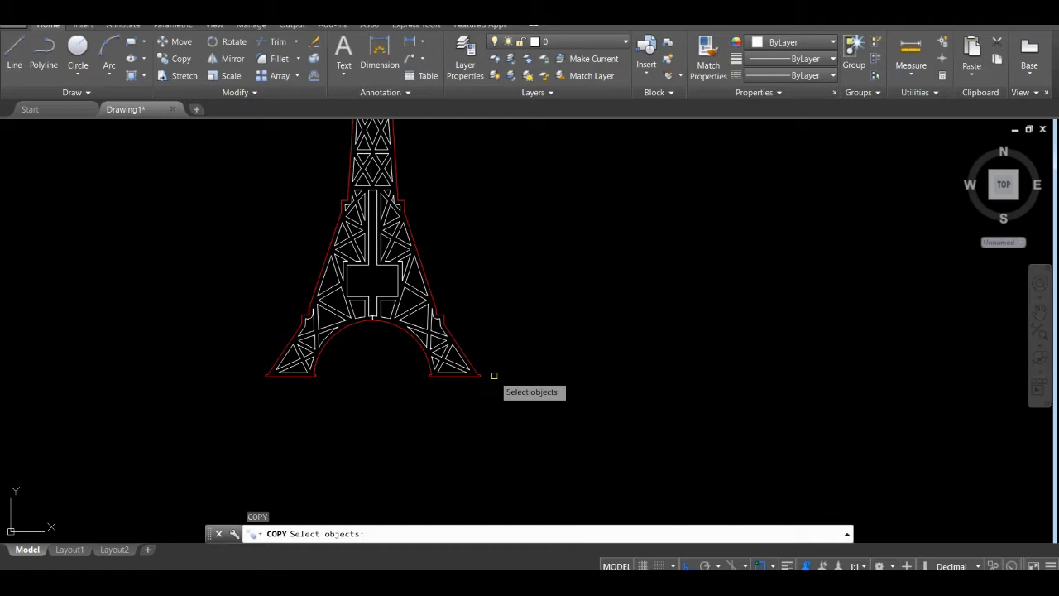
{"action": "left_click", "coordinate": [478, 374]}
{"action": "key", "text": "Return"}
{"action": "left_click", "coordinate": [428, 413]}
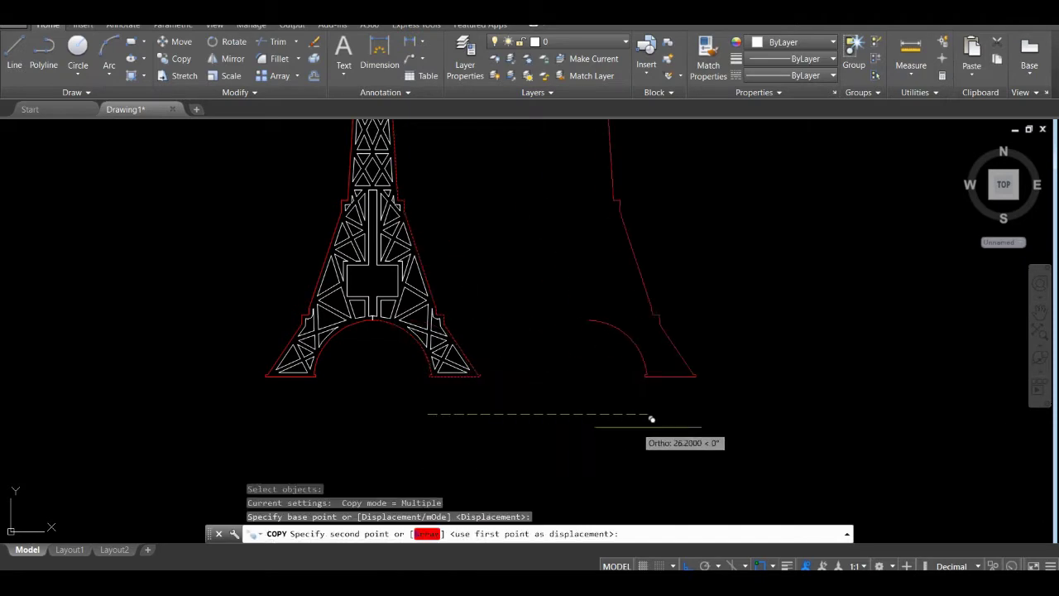
{"action": "scroll", "coordinate": [719, 422], "scroll_direction": "down", "scroll_amount": 4}
{"action": "middle_click_drag", "start_coordinate": [726, 425], "coordinate": [626, 415]}
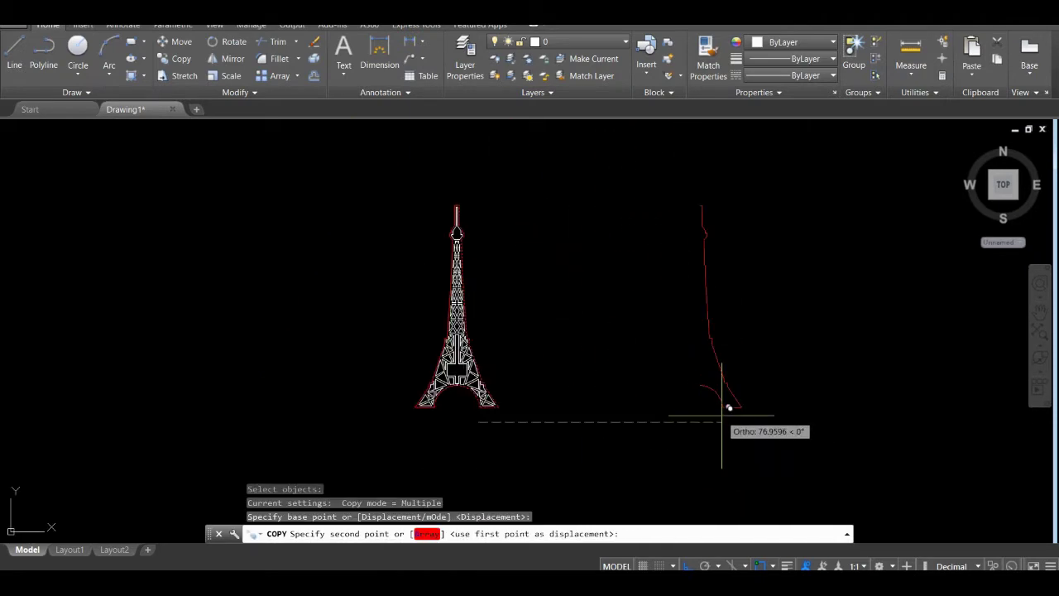
{"action": "left_click", "coordinate": [722, 415]}
{"action": "key", "text": "Escape"}
{"action": "scroll", "coordinate": [453, 380], "scroll_direction": "up", "scroll_amount": 5}
{"action": "scroll", "coordinate": [472, 378], "scroll_direction": "up", "scroll_amount": 2}
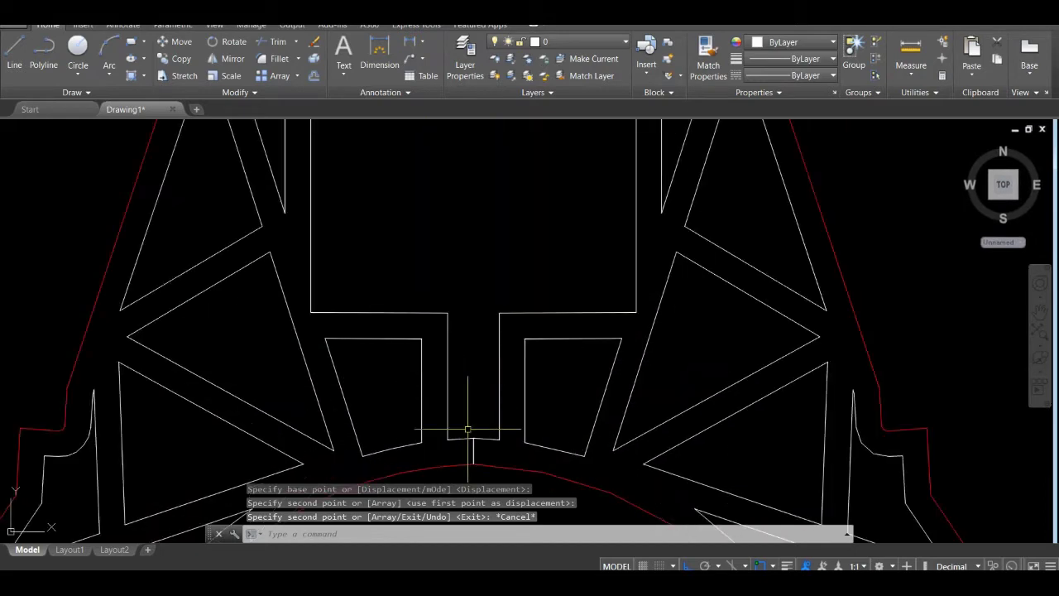
{"action": "scroll", "coordinate": [472, 420], "scroll_direction": "down", "scroll_amount": 1}
{"action": "scroll", "coordinate": [493, 363], "scroll_direction": "up", "scroll_amount": 2}
{"action": "type", "text": "e"}
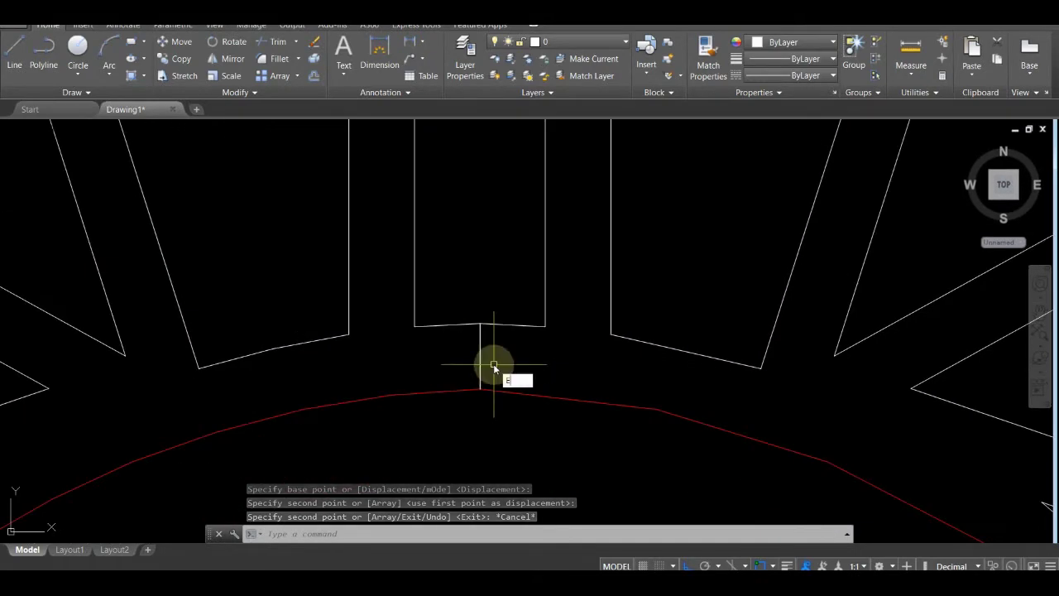
{"action": "key", "text": "Return"}
{"action": "left_click", "coordinate": [516, 331]}
{"action": "left_click", "coordinate": [409, 358]}
{"action": "key", "text": "Return"}
{"action": "scroll", "coordinate": [385, 361], "scroll_direction": "down", "scroll_amount": 6}
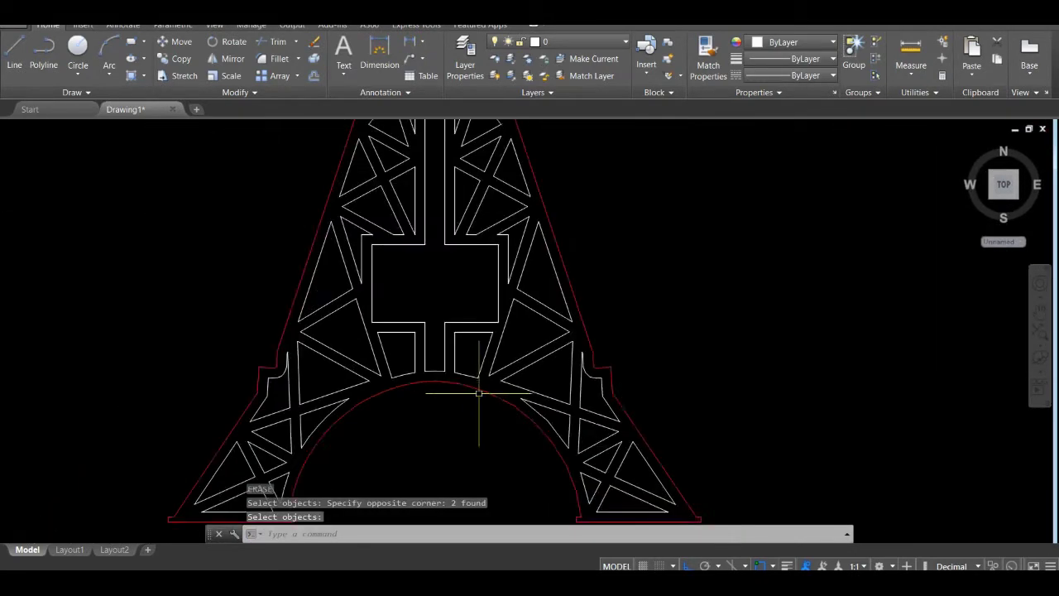
{"action": "scroll", "coordinate": [480, 390], "scroll_direction": "down", "scroll_amount": 2}
{"action": "scroll", "coordinate": [433, 357], "scroll_direction": "down", "scroll_amount": 2}
{"action": "scroll", "coordinate": [433, 358], "scroll_direction": "down", "scroll_amount": 1}
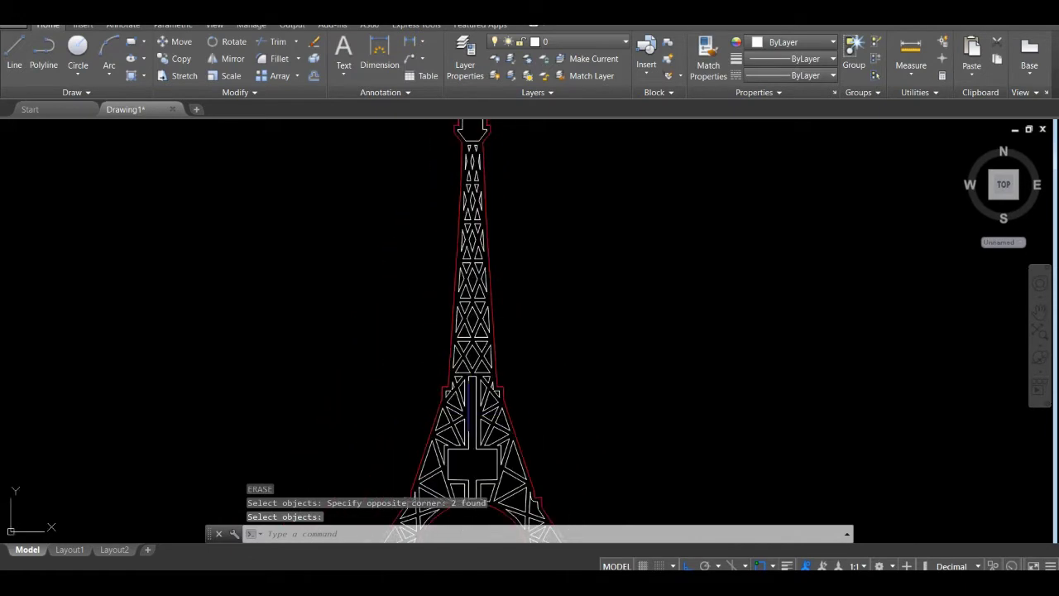
{"action": "scroll", "coordinate": [367, 232], "scroll_direction": "down", "scroll_amount": 2}
{"action": "middle_click_drag", "start_coordinate": [405, 253], "coordinate": [438, 308]}
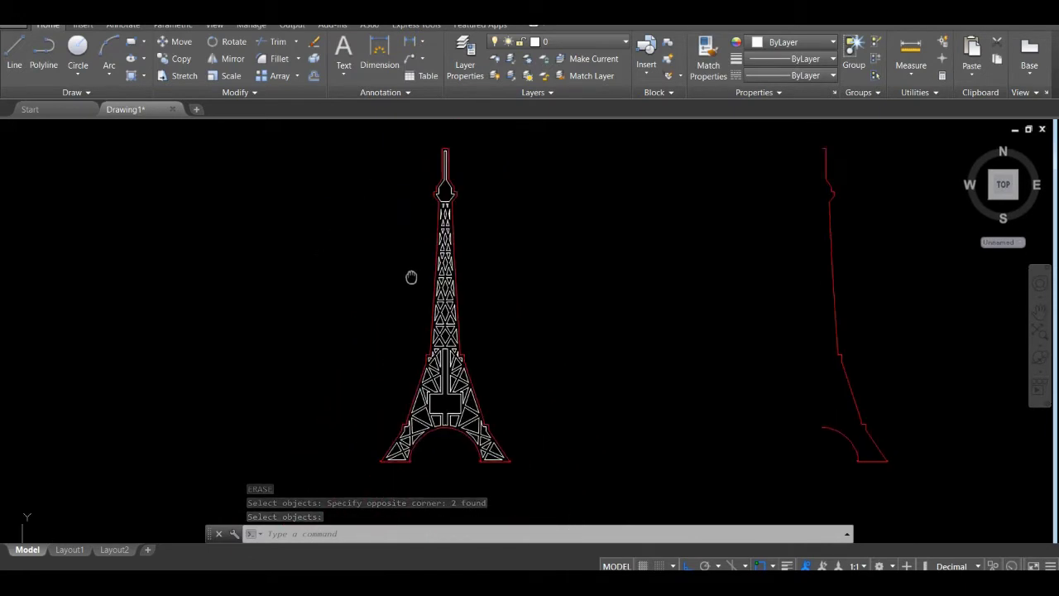
{"action": "left_click", "coordinate": [303, 156]}
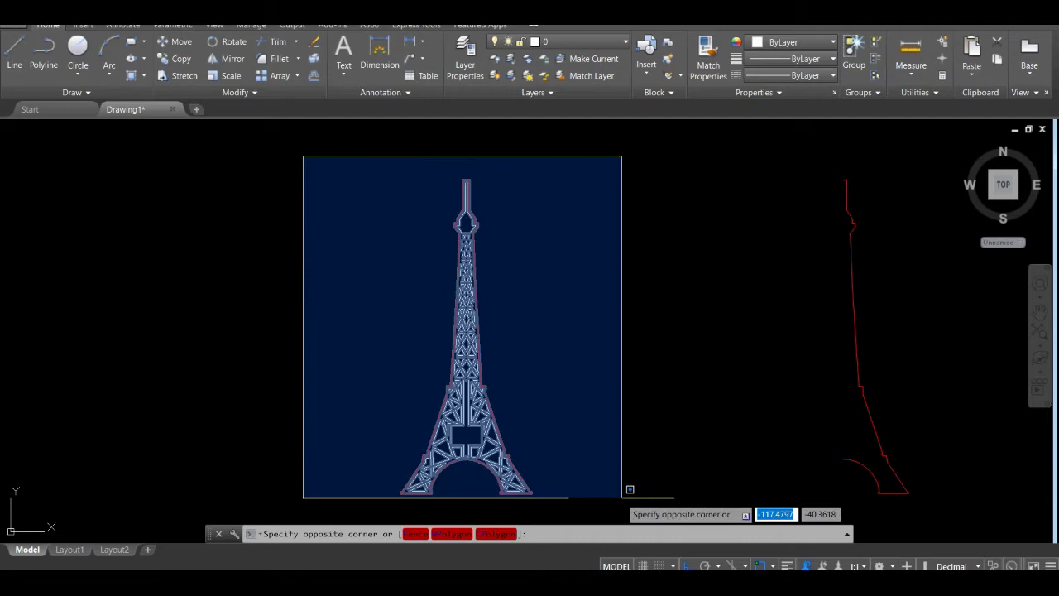
{"action": "key", "text": "Escape"}
{"action": "scroll", "coordinate": [504, 413], "scroll_direction": "up", "scroll_amount": 5}
{"action": "scroll", "coordinate": [323, 430], "scroll_direction": "up", "scroll_amount": 2}
{"action": "scroll", "coordinate": [335, 408], "scroll_direction": "up", "scroll_amount": 3}
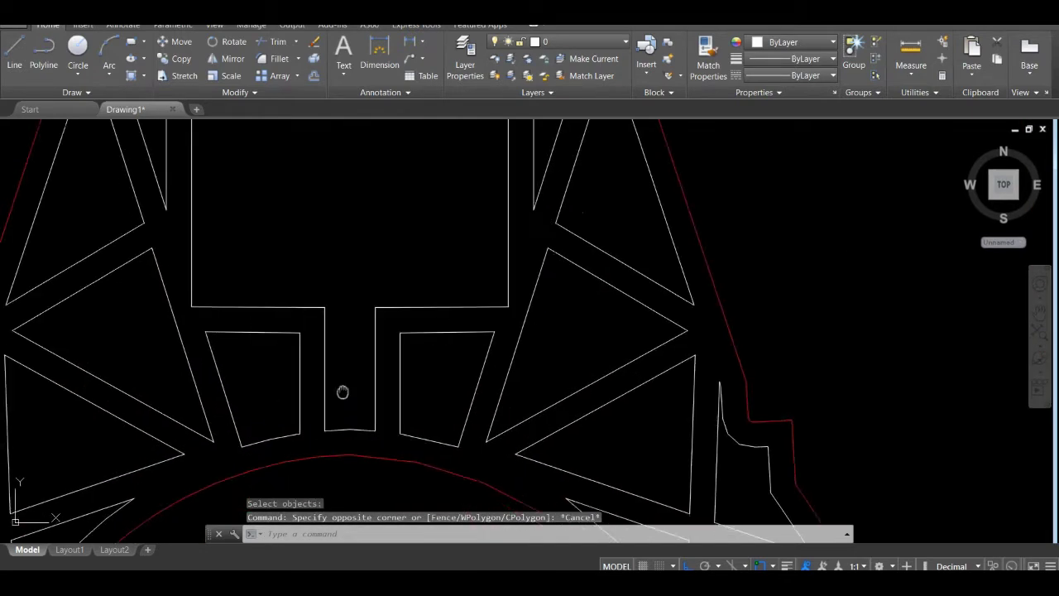
{"action": "middle_click_drag", "start_coordinate": [342, 390], "coordinate": [384, 299]}
{"action": "type", "text": "l"}
{"action": "key", "text": "Return"}
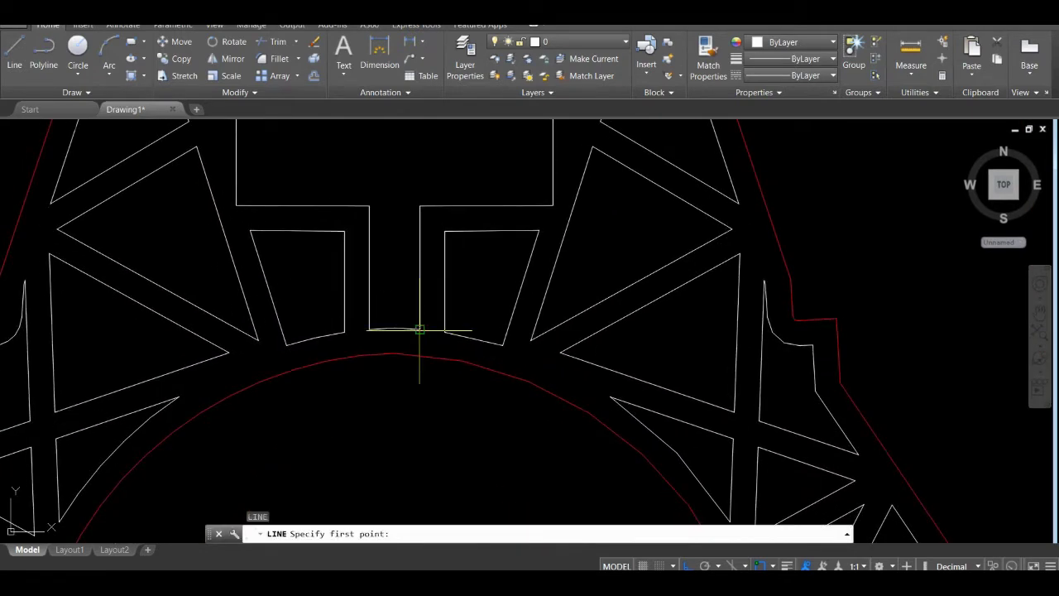
{"action": "key", "text": "Escape"}
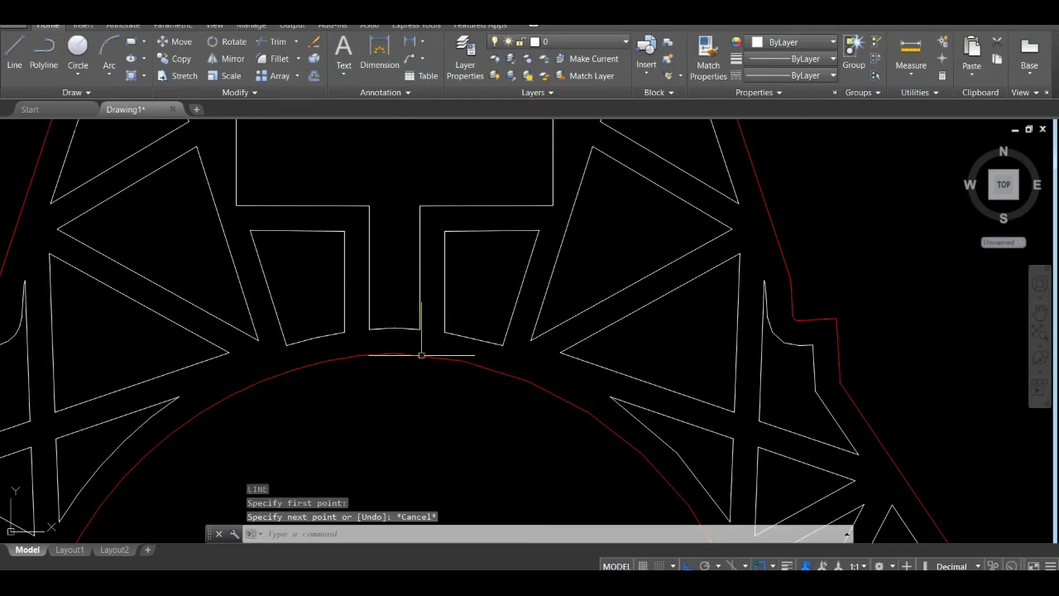
{"action": "left_click", "coordinate": [502, 362]}
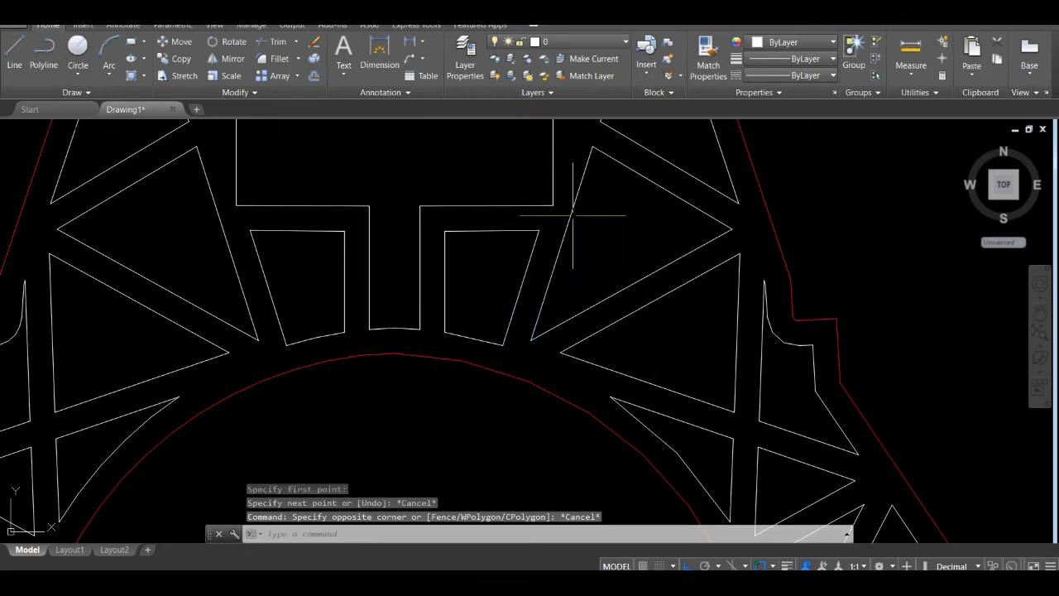
{"action": "scroll", "coordinate": [573, 215], "scroll_direction": "down", "scroll_amount": 5}
{"action": "scroll", "coordinate": [383, 331], "scroll_direction": "down", "scroll_amount": 2}
{"action": "middle_click_drag", "start_coordinate": [383, 331], "coordinate": [539, 369]}
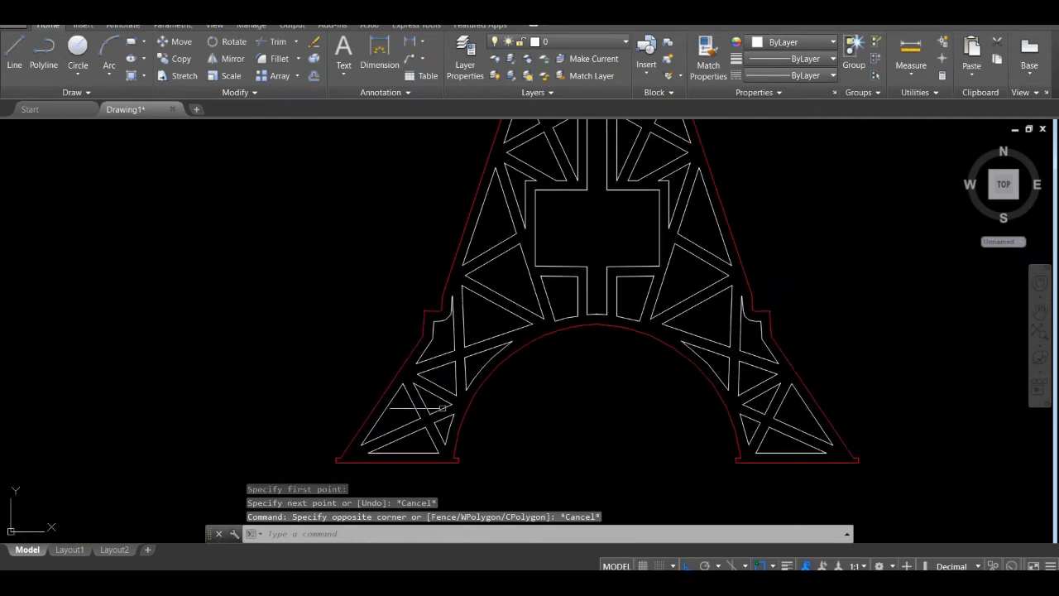
{"action": "scroll", "coordinate": [443, 408], "scroll_direction": "up", "scroll_amount": 5}
{"action": "middle_click_drag", "start_coordinate": [437, 420], "coordinate": [485, 355]}
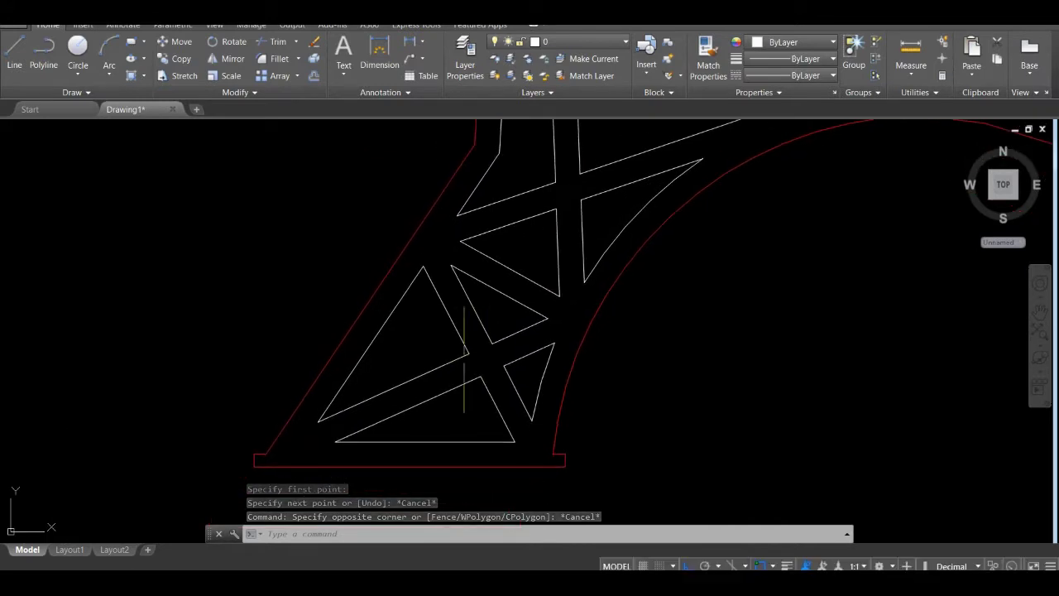
{"action": "scroll", "coordinate": [502, 358], "scroll_direction": "down", "scroll_amount": 2}
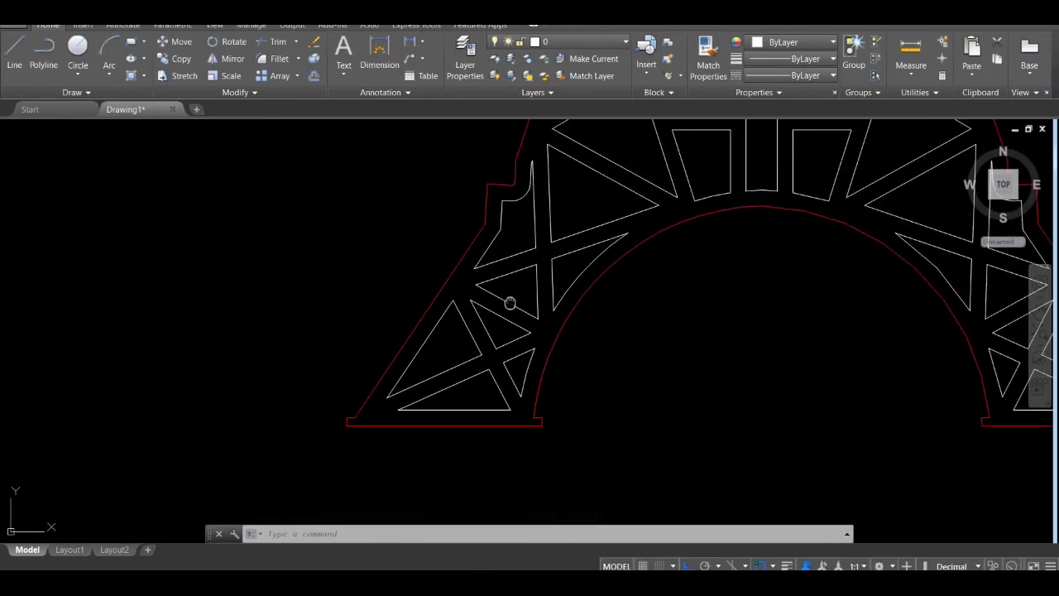
{"action": "scroll", "coordinate": [510, 304], "scroll_direction": "down", "scroll_amount": 3}
{"action": "scroll", "coordinate": [610, 279], "scroll_direction": "down", "scroll_amount": 3}
{"action": "scroll", "coordinate": [612, 256], "scroll_direction": "down", "scroll_amount": 4}
{"action": "middle_click_drag", "start_coordinate": [613, 255], "coordinate": [339, 401]}
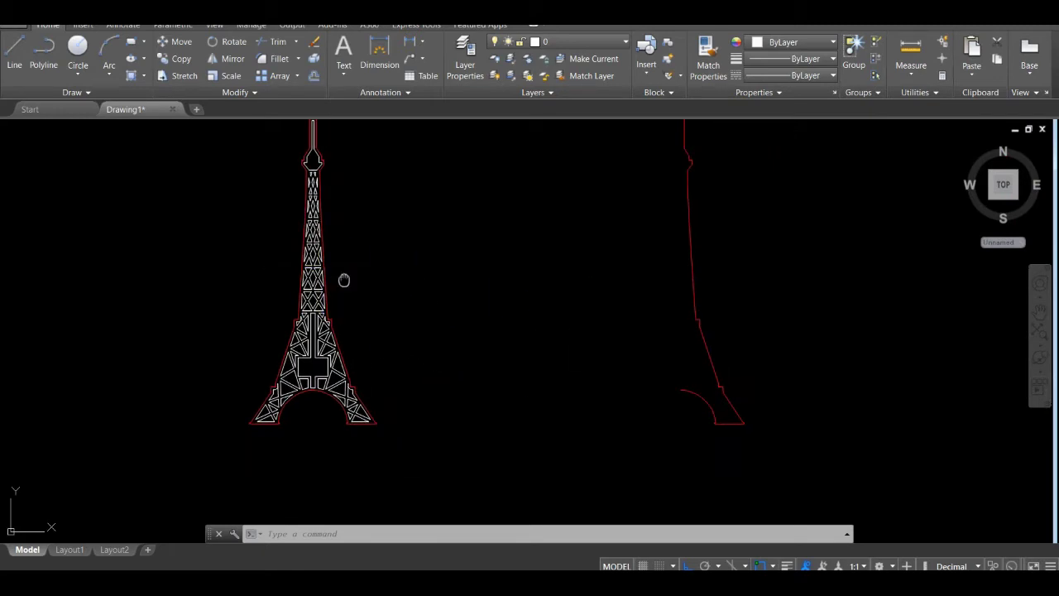
- Frame the spire top, crossing-select its objects, then clear the selection
{"action": "middle_click_drag", "start_coordinate": [345, 280], "coordinate": [503, 292]}
{"action": "scroll", "coordinate": [472, 361], "scroll_direction": "up", "scroll_amount": 1}
{"action": "scroll", "coordinate": [503, 390], "scroll_direction": "down", "scroll_amount": 1}
{"action": "scroll", "coordinate": [407, 189], "scroll_direction": "up", "scroll_amount": 3}
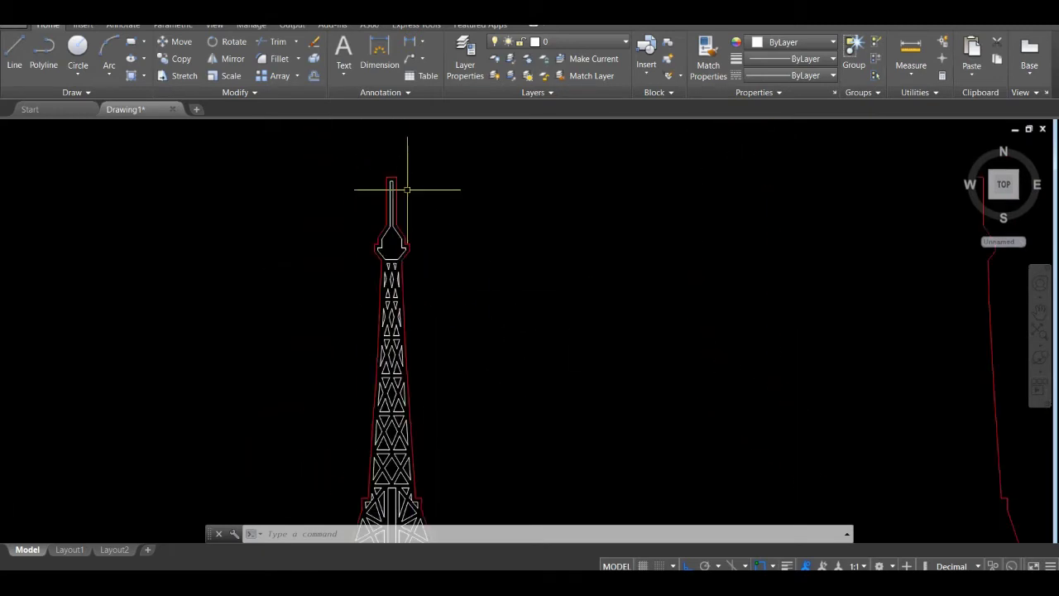
{"action": "scroll", "coordinate": [407, 189], "scroll_direction": "up", "scroll_amount": 3}
{"action": "middle_click_drag", "start_coordinate": [383, 171], "coordinate": [485, 361]}
{"action": "left_click", "coordinate": [487, 294]}
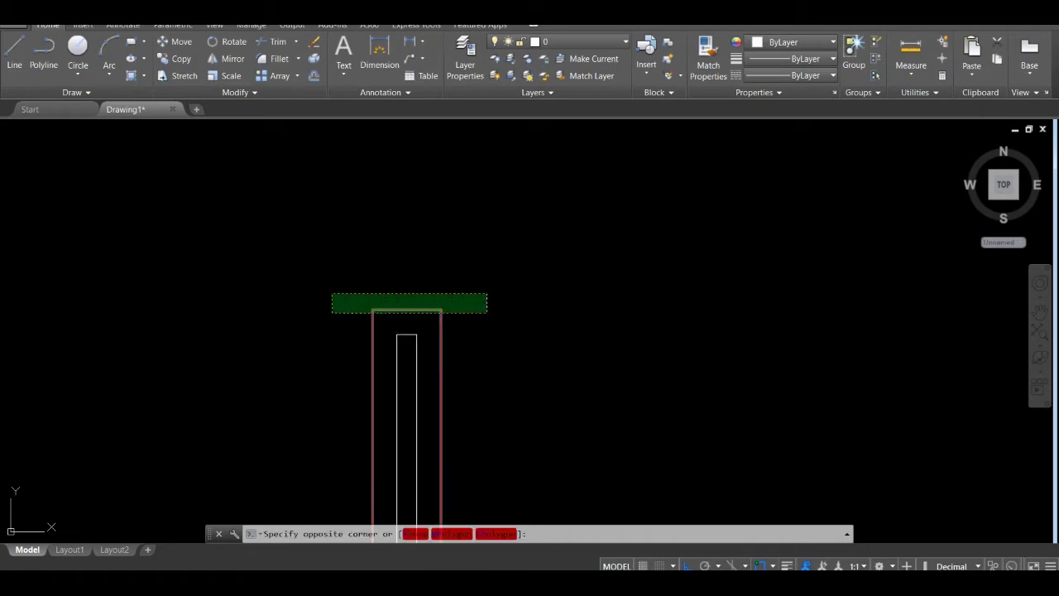
{"action": "left_click", "coordinate": [332, 313]}
{"action": "scroll", "coordinate": [473, 421], "scroll_direction": "down", "scroll_amount": 3}
{"action": "middle_click_drag", "start_coordinate": [473, 421], "coordinate": [508, 208]}
{"action": "scroll", "coordinate": [408, 323], "scroll_direction": "up", "scroll_amount": 1}
{"action": "key", "text": "Escape"}
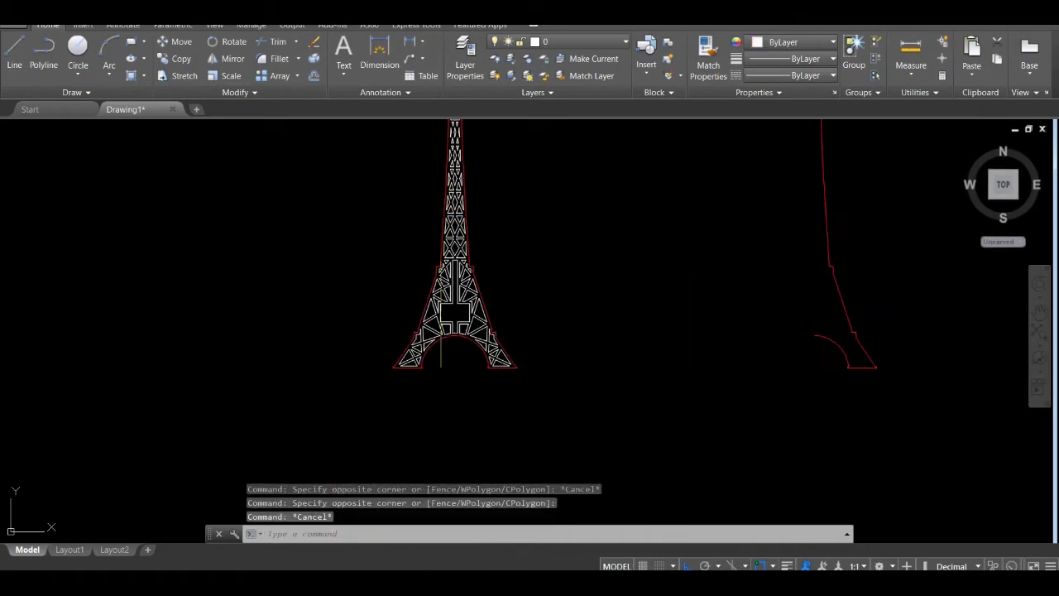
{"action": "scroll", "coordinate": [441, 343], "scroll_direction": "up", "scroll_amount": 4}
{"action": "scroll", "coordinate": [487, 347], "scroll_direction": "up", "scroll_amount": 2}
{"action": "type", "text": "J"}
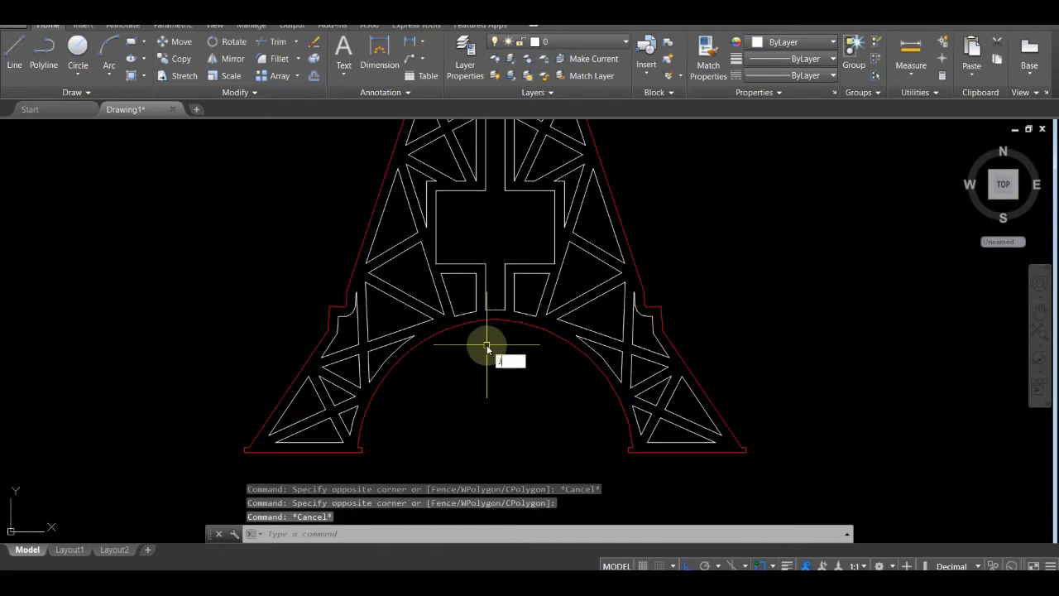
- Join the right and left halves of the red outline into one polyline
{"action": "key", "text": "Return"}
{"action": "left_click", "coordinate": [530, 323]}
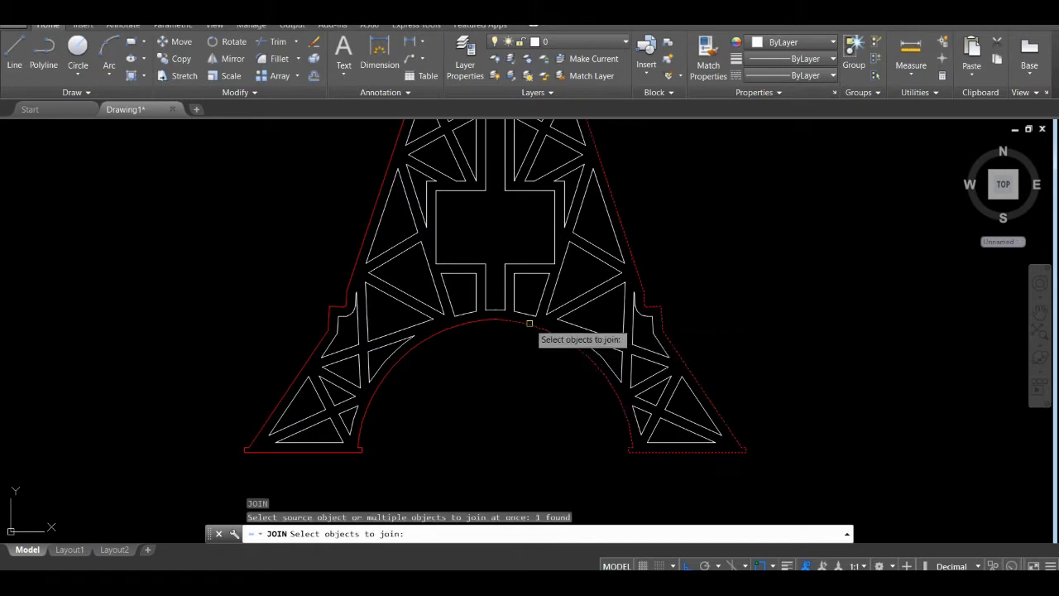
{"action": "left_click", "coordinate": [482, 320]}
{"action": "scroll", "coordinate": [469, 350], "scroll_direction": "down", "scroll_amount": 2}
{"action": "scroll", "coordinate": [468, 350], "scroll_direction": "down", "scroll_amount": 2}
{"action": "scroll", "coordinate": [607, 284], "scroll_direction": "down", "scroll_amount": 2}
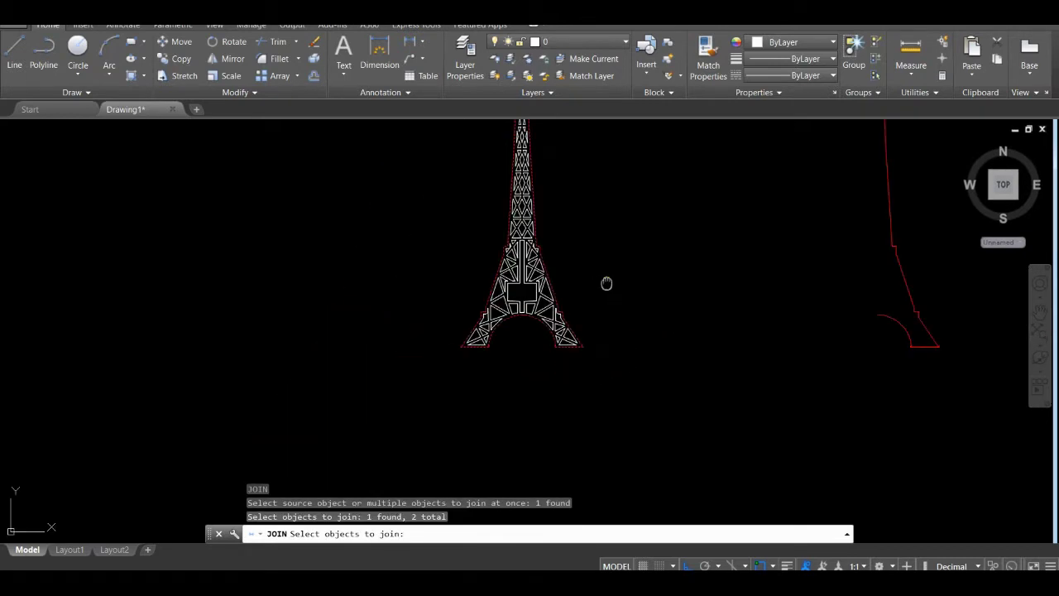
{"action": "middle_click_drag", "start_coordinate": [607, 284], "coordinate": [508, 366]}
{"action": "key", "text": "Return"}
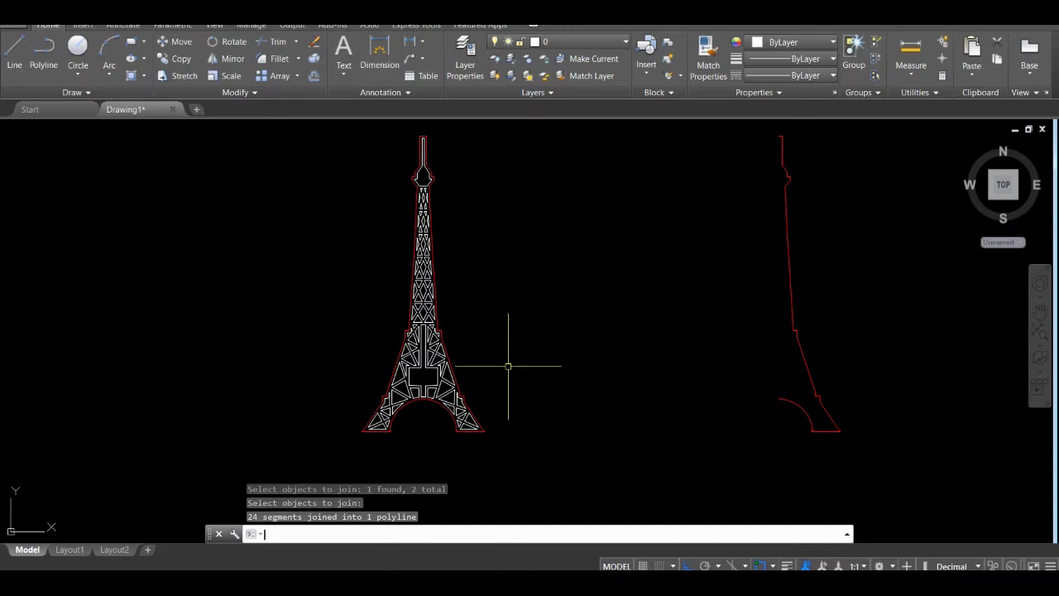
{"action": "scroll", "coordinate": [508, 364], "scroll_direction": "down", "scroll_amount": 4}
{"action": "middle_click_drag", "start_coordinate": [535, 361], "coordinate": [451, 364]}
{"action": "scroll", "coordinate": [395, 361], "scroll_direction": "up", "scroll_amount": 4}
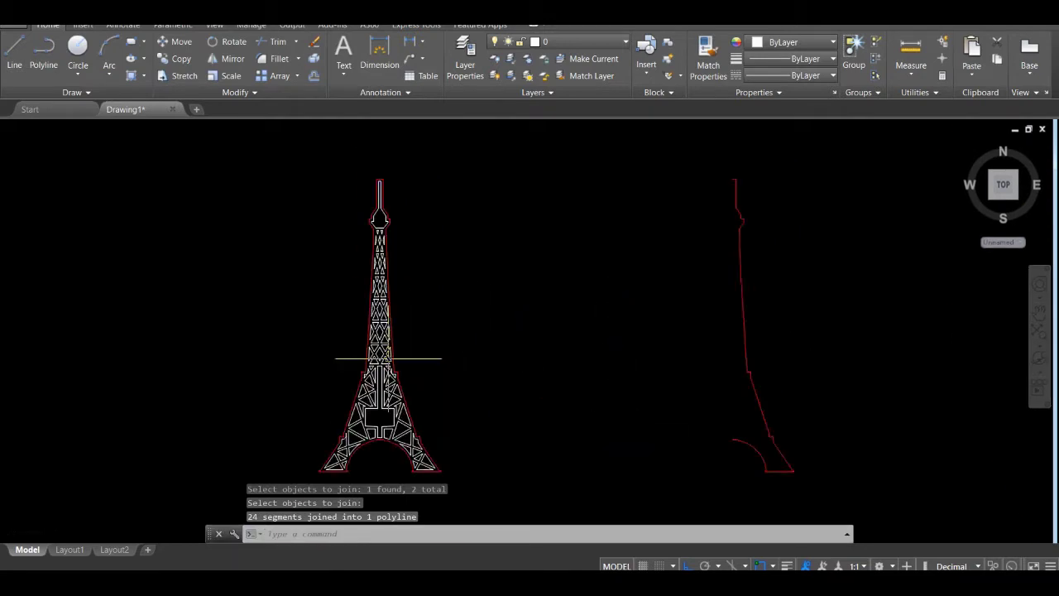
{"action": "scroll", "coordinate": [368, 358], "scroll_direction": "up", "scroll_amount": 2}
- Cancel the pending command and abandon a selection window on the lattice
{"action": "key", "text": "Escape"}
{"action": "scroll", "coordinate": [368, 350], "scroll_direction": "up", "scroll_amount": 5}
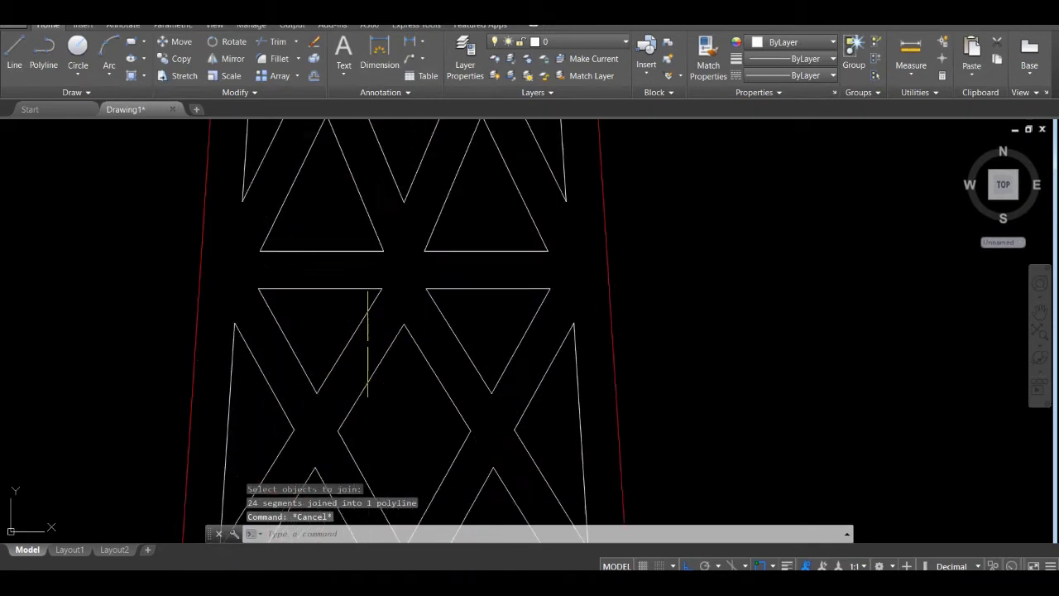
{"action": "left_click", "coordinate": [439, 230]}
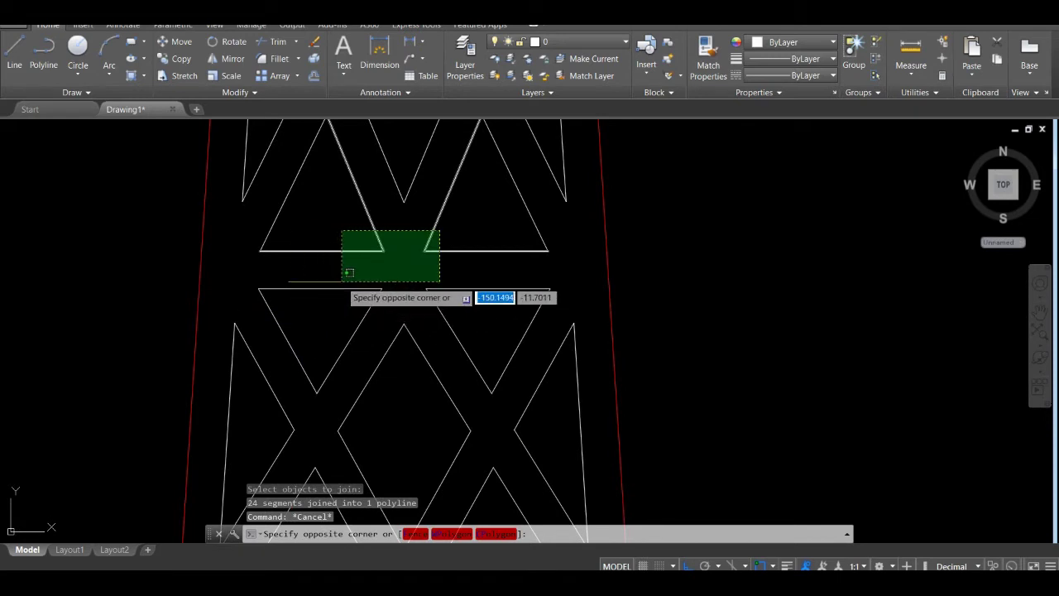
{"action": "key", "text": "Escape"}
{"action": "key", "text": "Escape"}
{"action": "scroll", "coordinate": [339, 278], "scroll_direction": "down", "scroll_amount": 5}
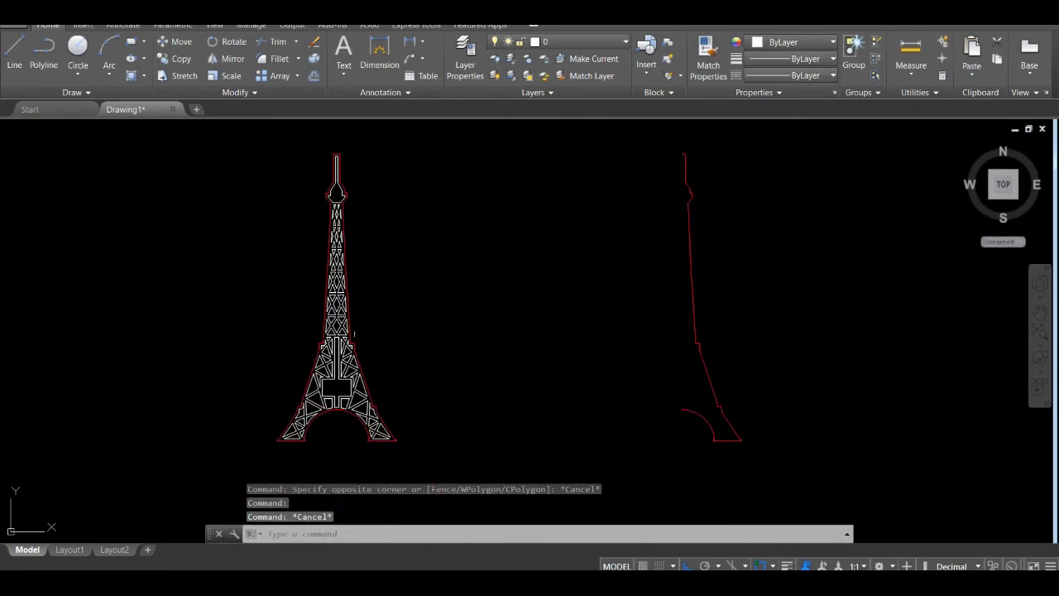
{"action": "scroll", "coordinate": [389, 306], "scroll_direction": "down", "scroll_amount": 2}
- Join the left tower's lattice lines into polylines, excluding the red outline
{"action": "key", "text": "Return"}
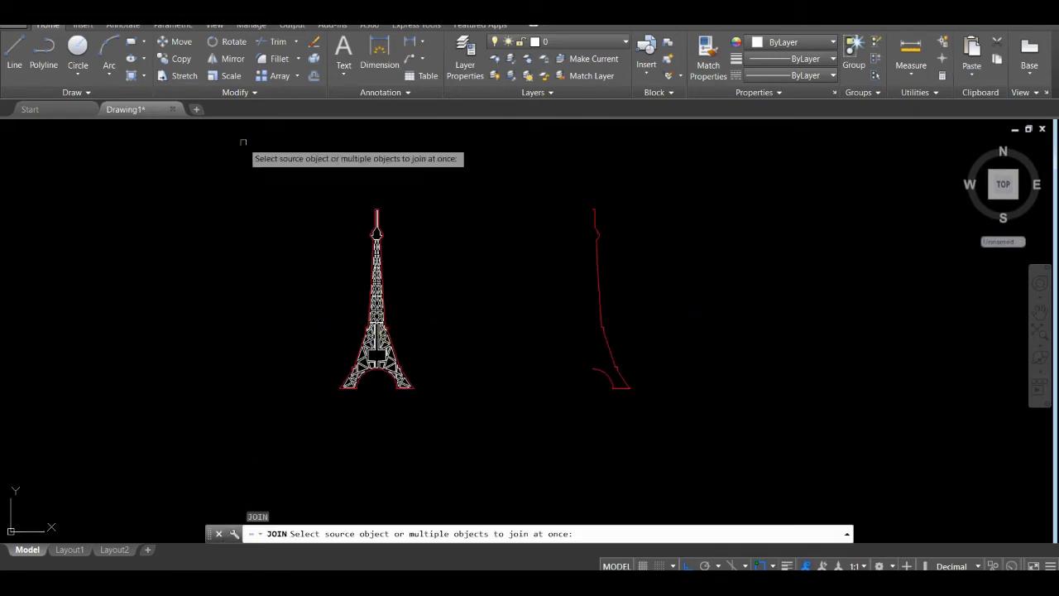
{"action": "left_click", "coordinate": [239, 136]}
{"action": "left_click", "coordinate": [419, 408]}
{"action": "scroll", "coordinate": [420, 408], "scroll_direction": "up", "scroll_amount": 5}
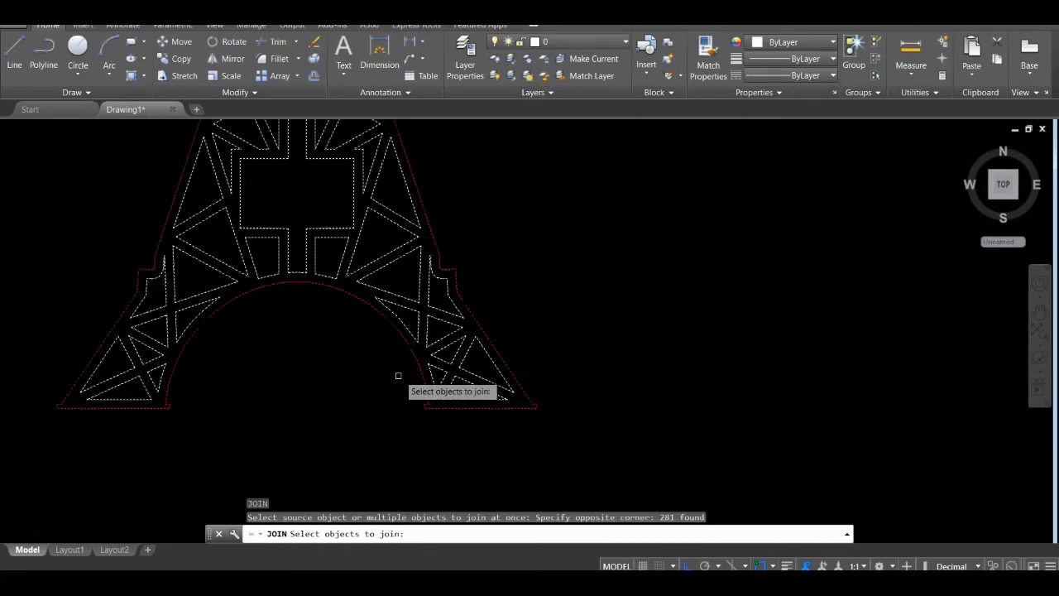
{"action": "left_click", "coordinate": [686, 383], "text": "shift"}
{"action": "left_click", "coordinate": [609, 424], "text": "shift"}
{"action": "scroll", "coordinate": [611, 397], "scroll_direction": "down", "scroll_amount": 3}
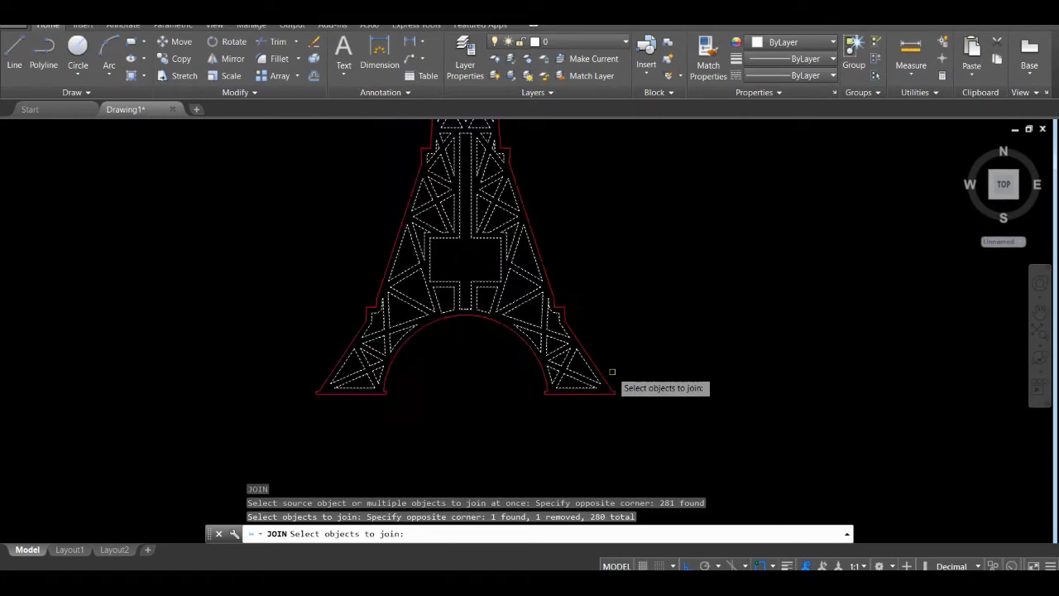
{"action": "scroll", "coordinate": [648, 350], "scroll_direction": "down", "scroll_amount": 2}
{"action": "scroll", "coordinate": [580, 404], "scroll_direction": "up", "scroll_amount": 1}
{"action": "key", "text": "Return"}
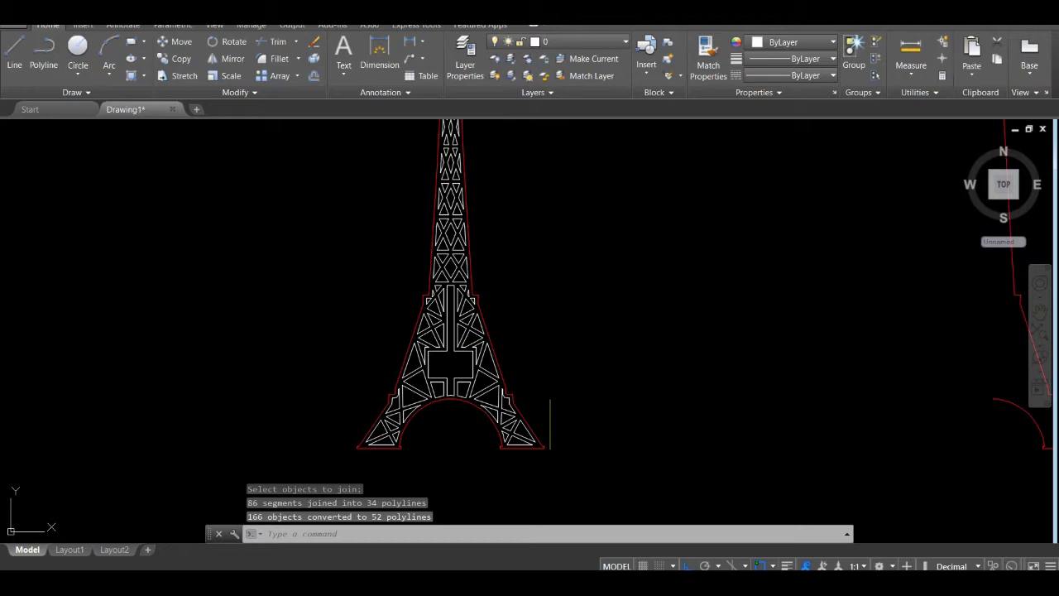
- Select a lattice diamond to check it was joined, then clear the selection
{"action": "scroll", "coordinate": [645, 389], "scroll_direction": "down", "scroll_amount": 3}
{"action": "middle_click_drag", "start_coordinate": [646, 390], "coordinate": [466, 402]}
{"action": "scroll", "coordinate": [334, 332], "scroll_direction": "up", "scroll_amount": 2}
{"action": "scroll", "coordinate": [334, 332], "scroll_direction": "up", "scroll_amount": 2}
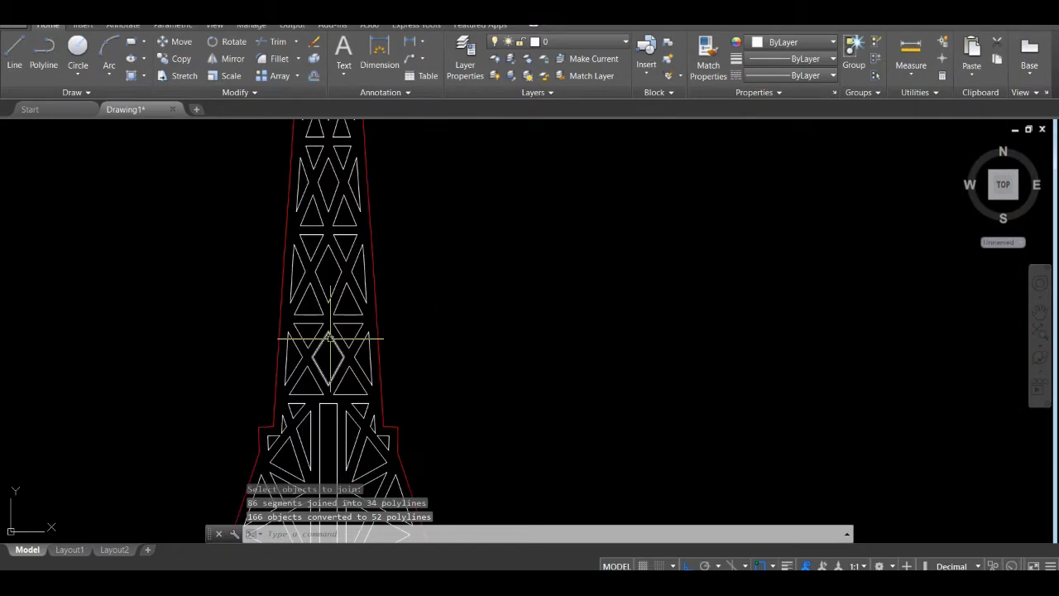
{"action": "left_click", "coordinate": [321, 346]}
{"action": "key", "text": "Escape"}
{"action": "scroll", "coordinate": [302, 350], "scroll_direction": "down", "scroll_amount": 1}
{"action": "scroll", "coordinate": [385, 370], "scroll_direction": "down", "scroll_amount": 2}
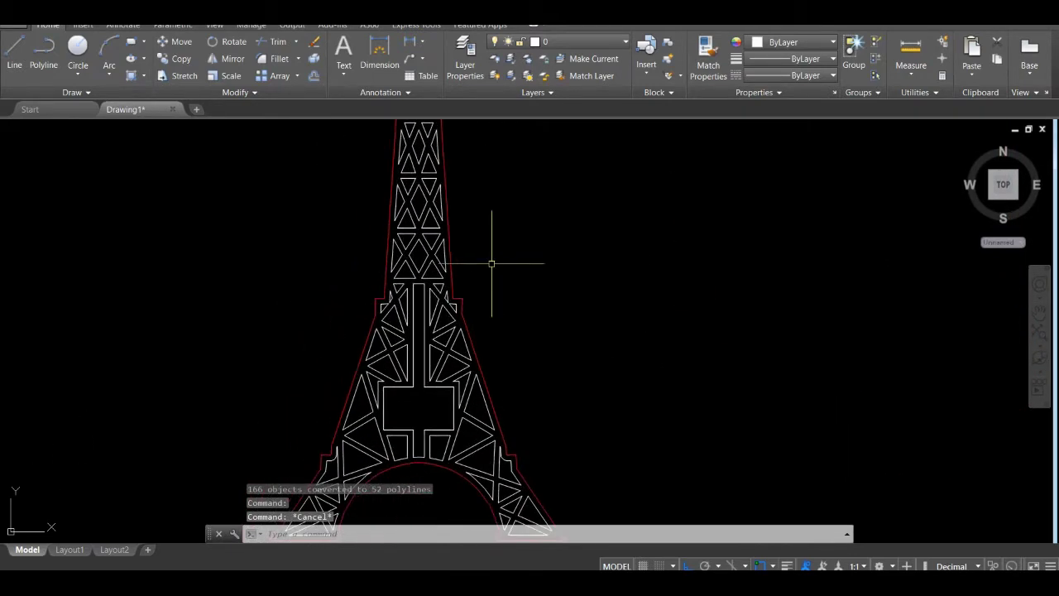
{"action": "scroll", "coordinate": [489, 256], "scroll_direction": "down", "scroll_amount": 2}
{"action": "scroll", "coordinate": [496, 389], "scroll_direction": "down", "scroll_amount": 1}
{"action": "scroll", "coordinate": [508, 324], "scroll_direction": "up", "scroll_amount": 1}
{"action": "middle_click_drag", "start_coordinate": [378, 389], "coordinate": [363, 441]}
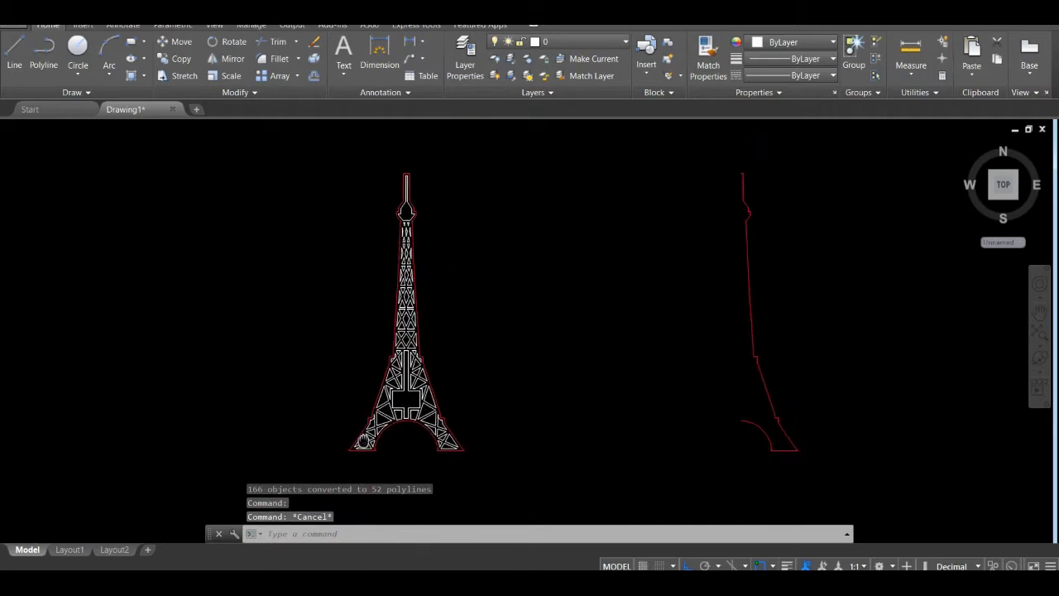
{"action": "scroll", "coordinate": [377, 383], "scroll_direction": "up", "scroll_amount": 4}
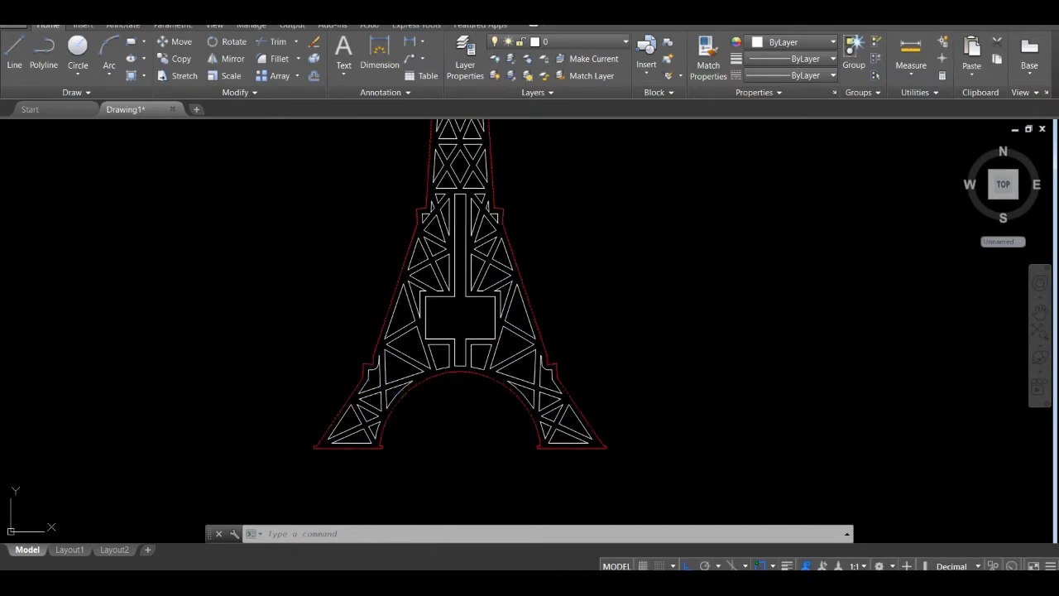
- Select the red outline to confirm it is one piece, inspecting the tower's middle
{"action": "left_click", "coordinate": [401, 391]}
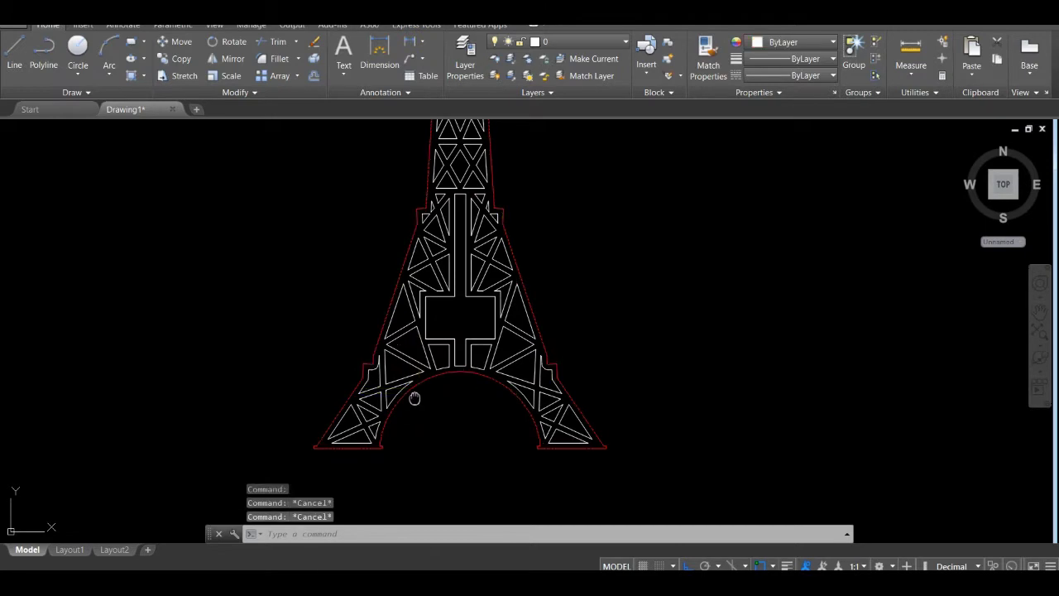
{"action": "middle_click_drag", "start_coordinate": [415, 397], "coordinate": [419, 413]}
{"action": "scroll", "coordinate": [424, 406], "scroll_direction": "up", "scroll_amount": 5}
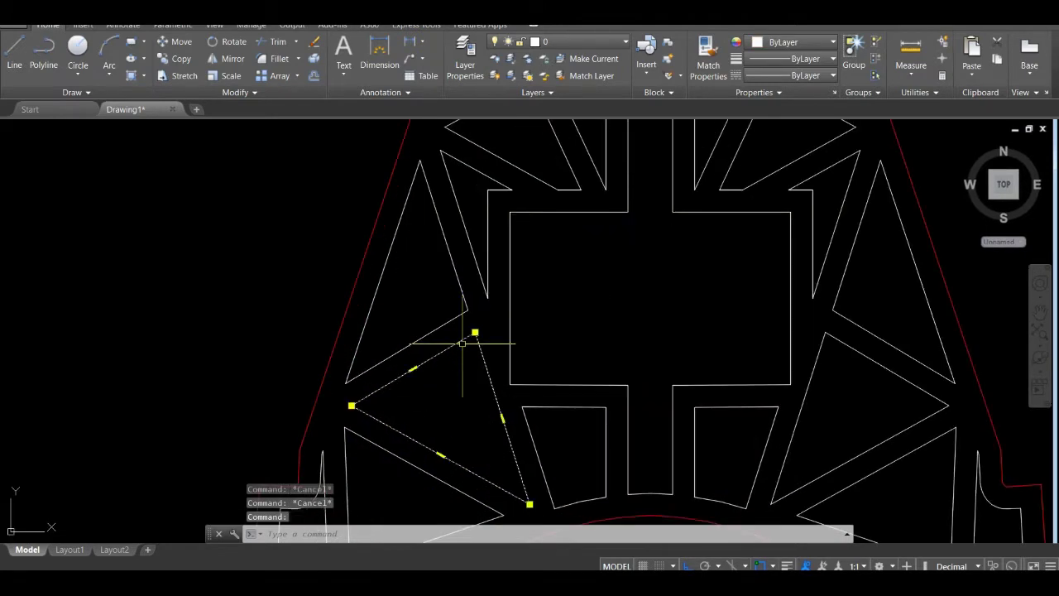
{"action": "scroll", "coordinate": [423, 343], "scroll_direction": "down", "scroll_amount": 5}
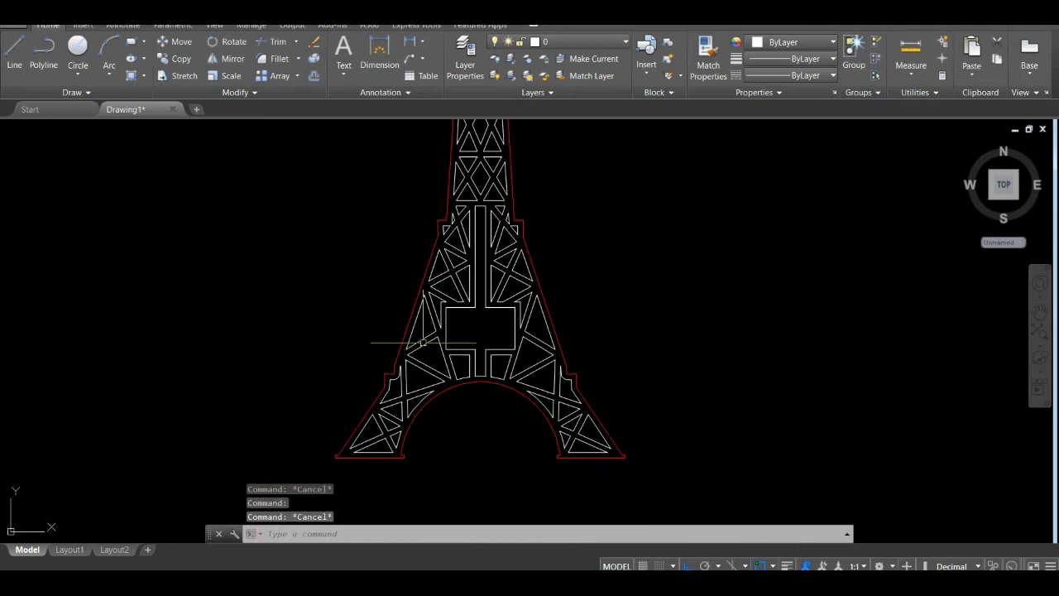
{"action": "scroll", "coordinate": [475, 361], "scroll_direction": "down", "scroll_amount": 2}
{"action": "middle_click_drag", "start_coordinate": [475, 361], "coordinate": [445, 398]}
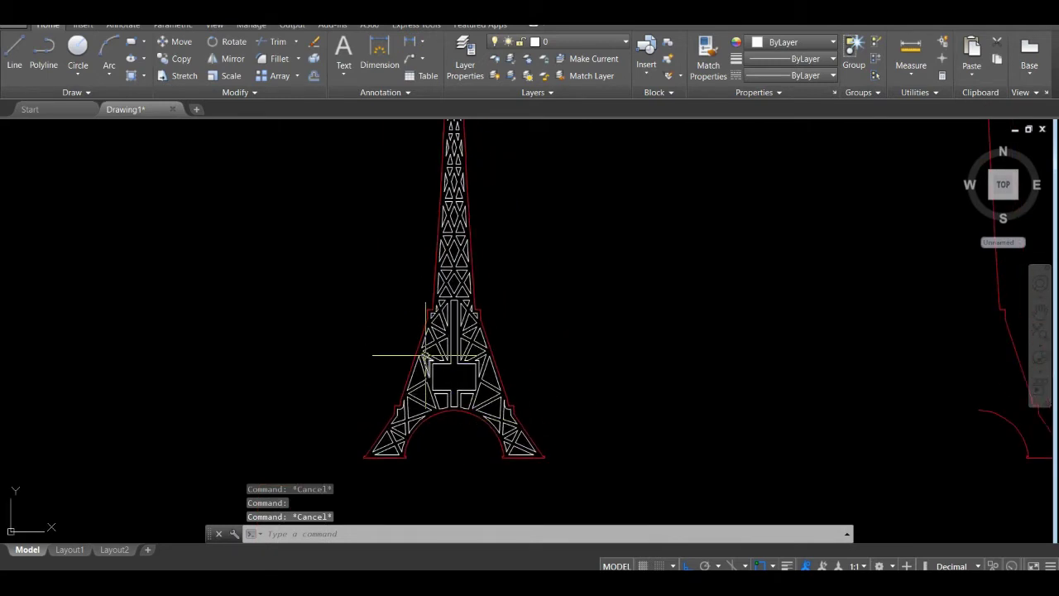
{"action": "scroll", "coordinate": [424, 356], "scroll_direction": "up", "scroll_amount": 2}
{"action": "scroll", "coordinate": [422, 354], "scroll_direction": "up", "scroll_amount": 2}
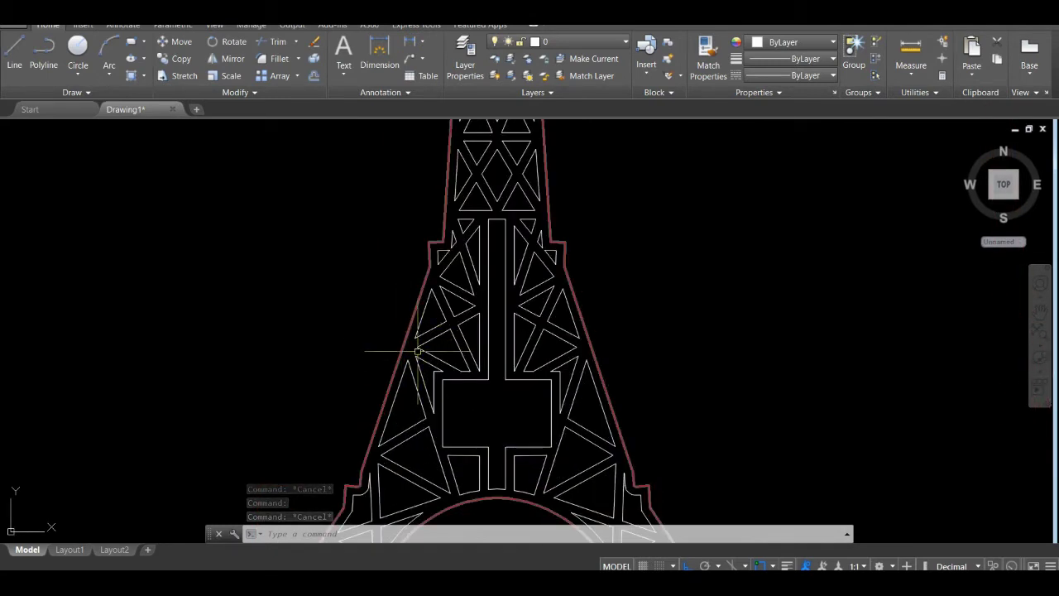
- Select the red outline and pan out to frame the tower beside the red profile
{"action": "left_click", "coordinate": [410, 335]}
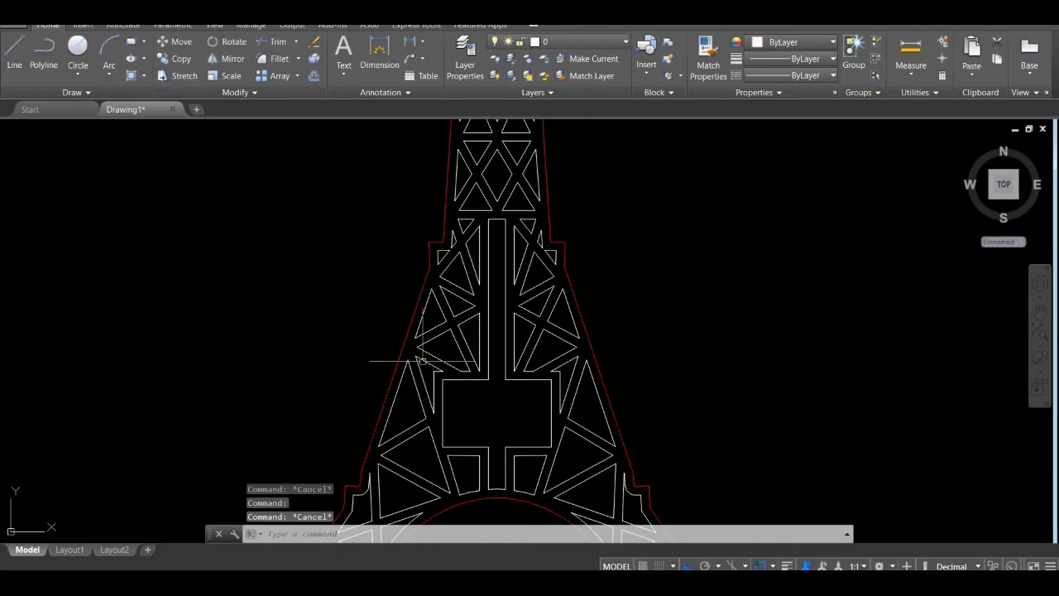
{"action": "scroll", "coordinate": [422, 360], "scroll_direction": "down", "scroll_amount": 1}
{"action": "scroll", "coordinate": [431, 360], "scroll_direction": "down", "scroll_amount": 1}
{"action": "scroll", "coordinate": [443, 356], "scroll_direction": "down", "scroll_amount": 1}
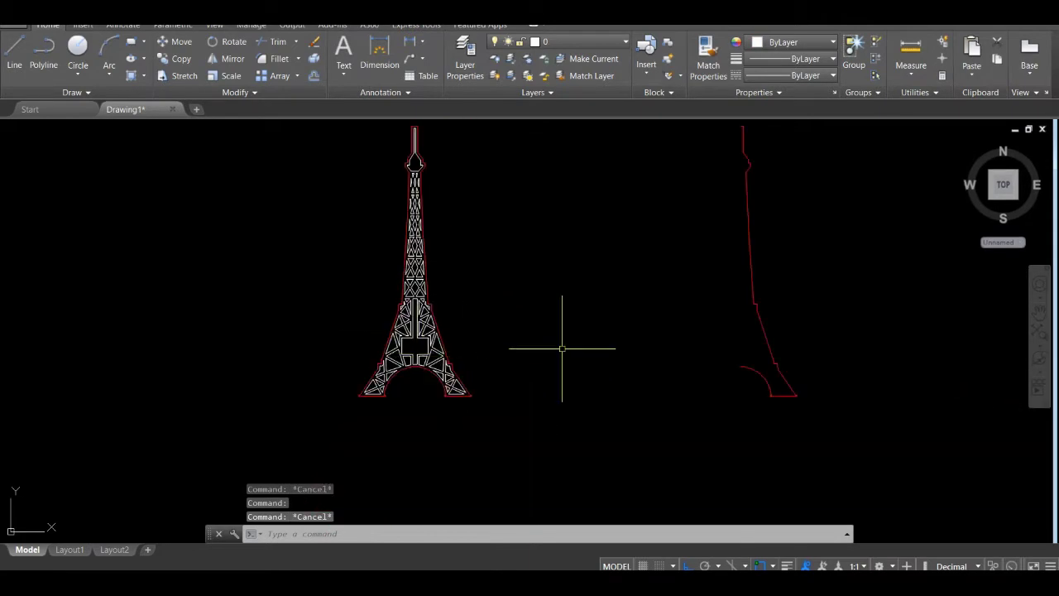
{"action": "scroll", "coordinate": [562, 349], "scroll_direction": "down", "scroll_amount": 4}
{"action": "middle_click_drag", "start_coordinate": [568, 355], "coordinate": [546, 359]}
{"action": "scroll", "coordinate": [548, 366], "scroll_direction": "up", "scroll_amount": 4}
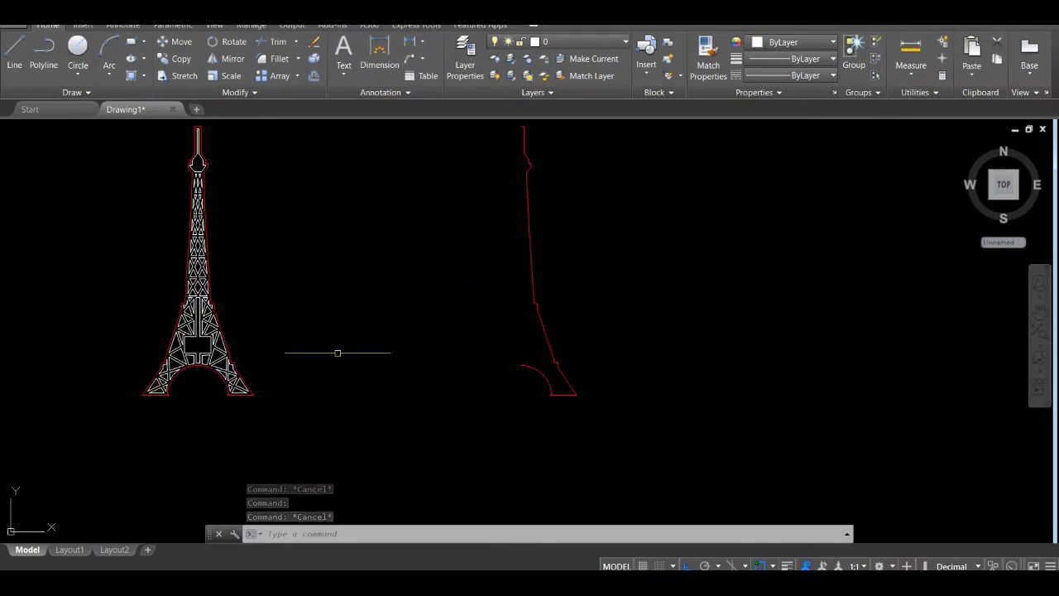
{"action": "mouse_move", "coordinate": [338, 352]}
{"action": "middle_mouse_down"}
{"action": "mouse_move", "coordinate": [350, 425]}
{"action": "mouse_move", "coordinate": [420, 406]}
{"action": "middle_mouse_up"}
{"action": "middle_click_drag", "start_coordinate": [484, 430], "coordinate": [477, 403]}
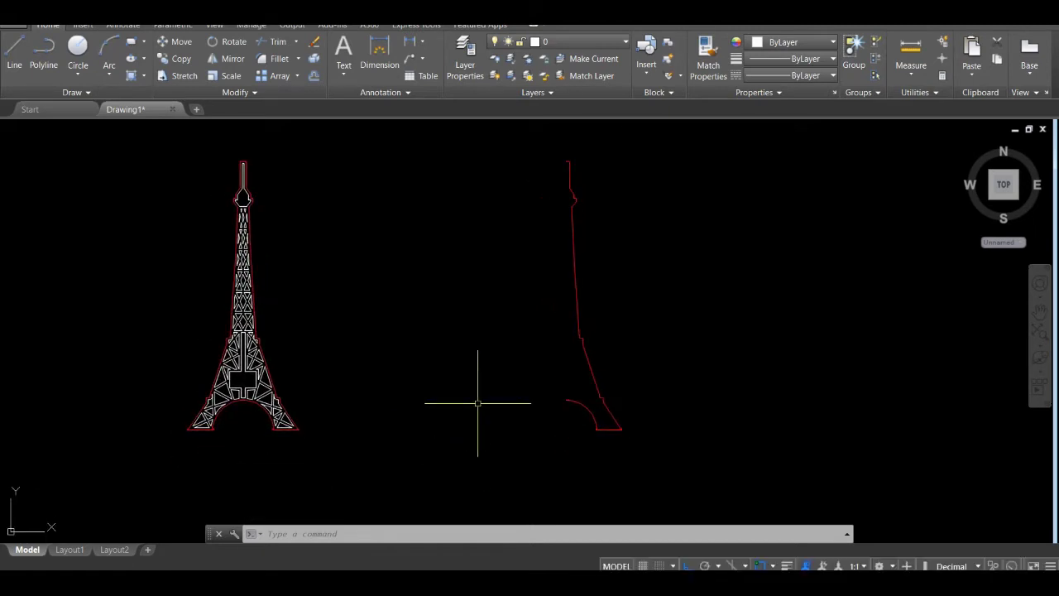
{"action": "scroll", "coordinate": [451, 406], "scroll_direction": "down", "scroll_amount": 2}
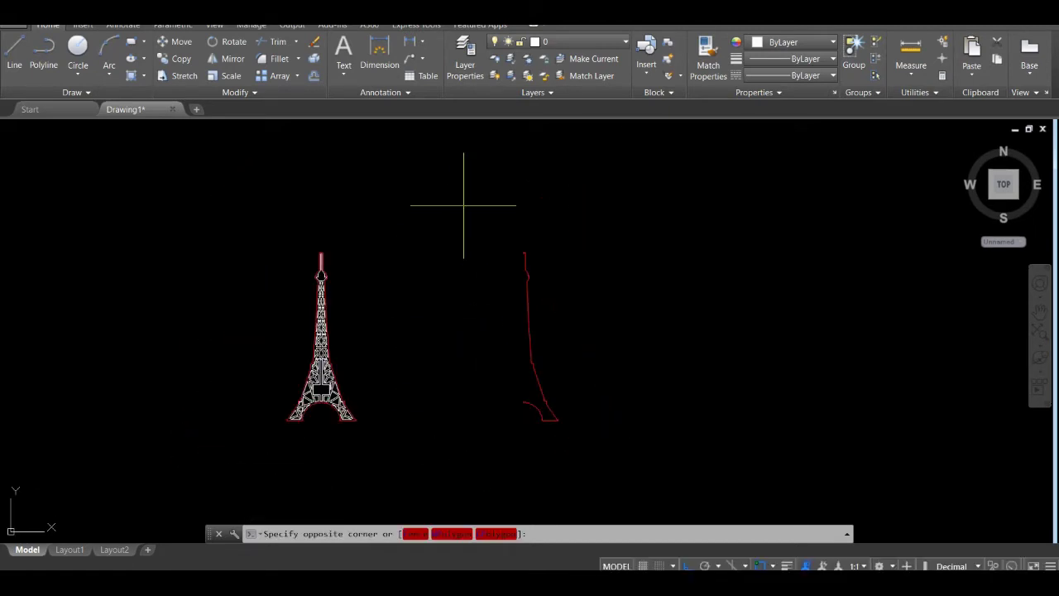
- Window-select the right profile twice, clearing the selection each time
{"action": "key", "text": "Escape"}
{"action": "left_click", "coordinate": [457, 230]}
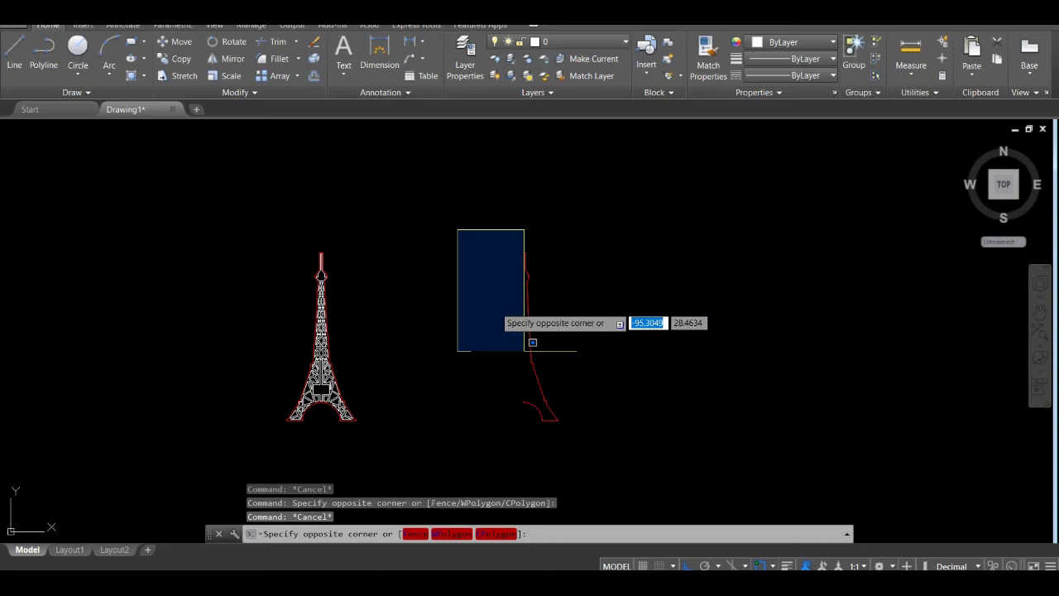
{"action": "left_click", "coordinate": [612, 444]}
{"action": "key", "text": "Escape"}
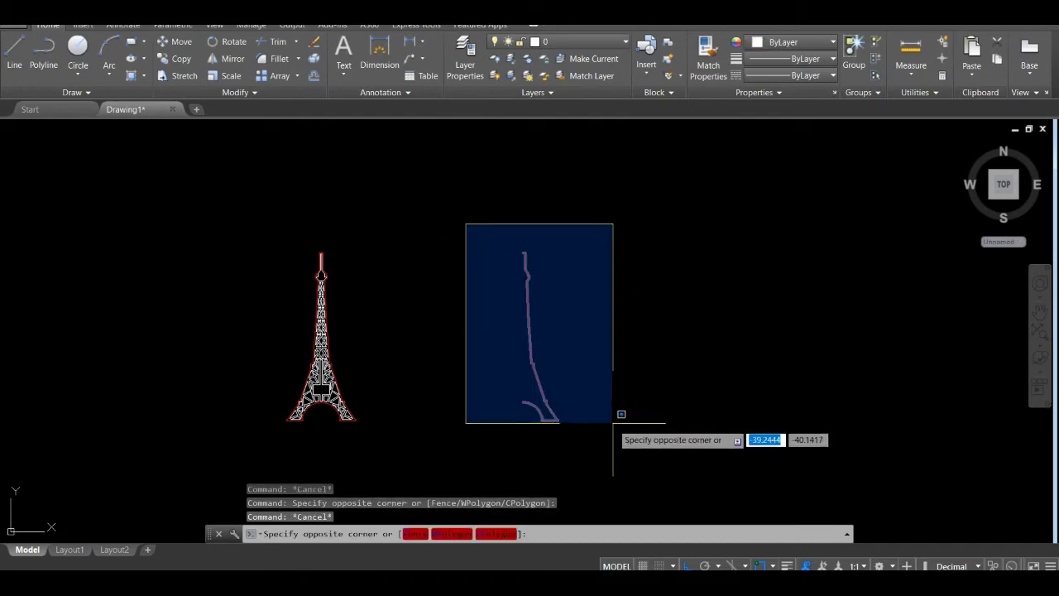
{"action": "left_click", "coordinate": [615, 422]}
{"action": "key", "text": "Escape"}
{"action": "scroll", "coordinate": [534, 406], "scroll_direction": "up", "scroll_amount": 5}
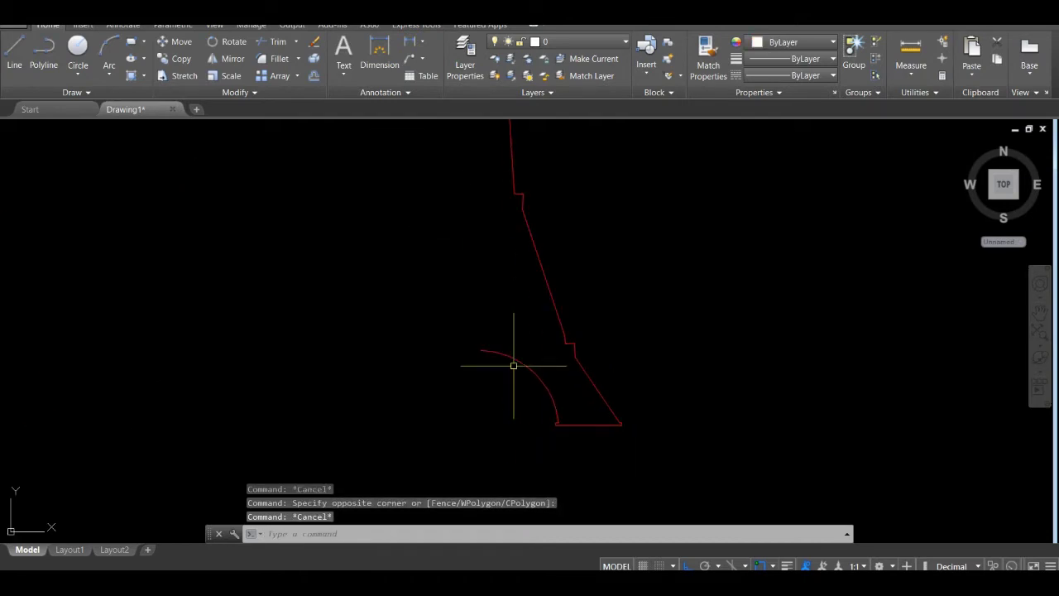
{"action": "type", "text": "X"}
- Explode the right half-tower profile polyline into separate pieces
{"action": "key", "text": "Return"}
{"action": "left_click", "coordinate": [535, 352]}
{"action": "left_click", "coordinate": [468, 421]}
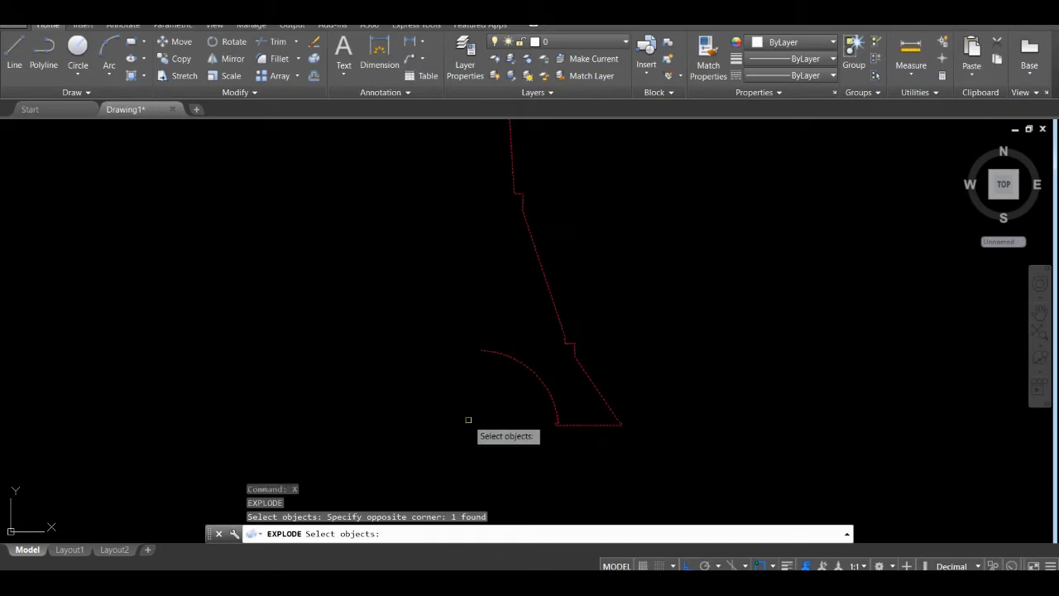
{"action": "key", "text": "Return"}
{"action": "scroll", "coordinate": [518, 379], "scroll_direction": "up", "scroll_amount": 2}
{"action": "scroll", "coordinate": [518, 379], "scroll_direction": "up", "scroll_amount": 2}
{"action": "scroll", "coordinate": [538, 328], "scroll_direction": "up", "scroll_amount": 1}
- Erase the bottom arc of the profile with E
{"action": "type", "text": "e"}
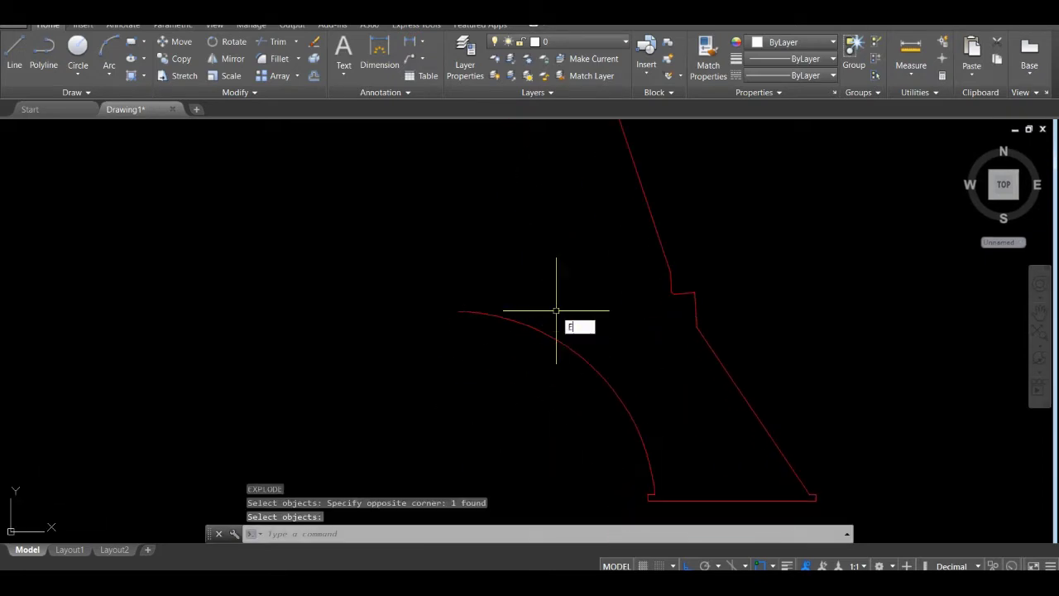
{"action": "key", "text": "Return"}
{"action": "left_click", "coordinate": [564, 302]}
{"action": "left_click", "coordinate": [453, 414]}
{"action": "left_click", "coordinate": [580, 266]}
{"action": "left_click", "coordinate": [432, 440]}
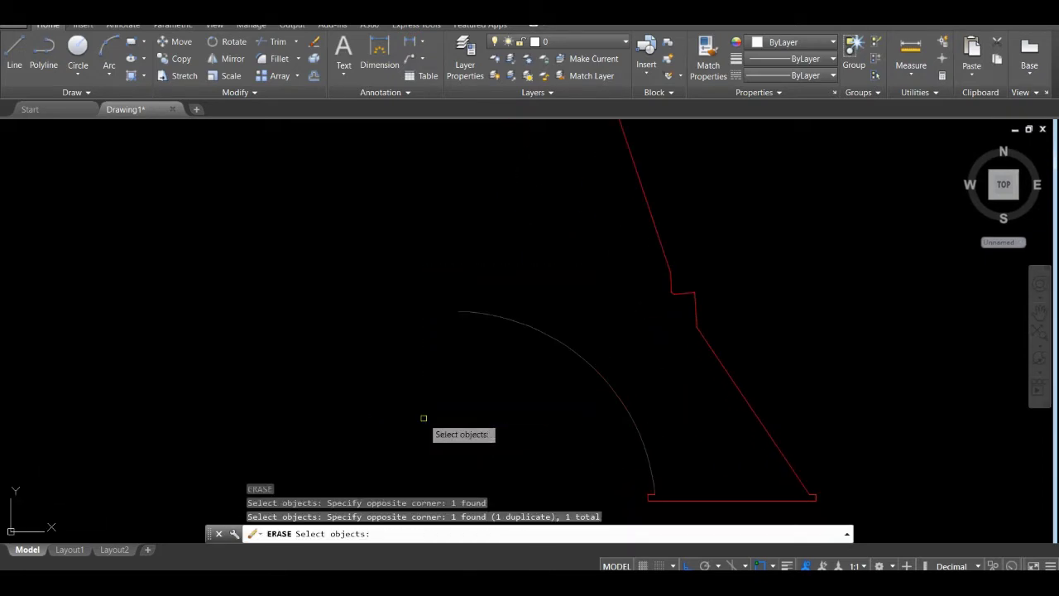
{"action": "key", "text": "Return"}
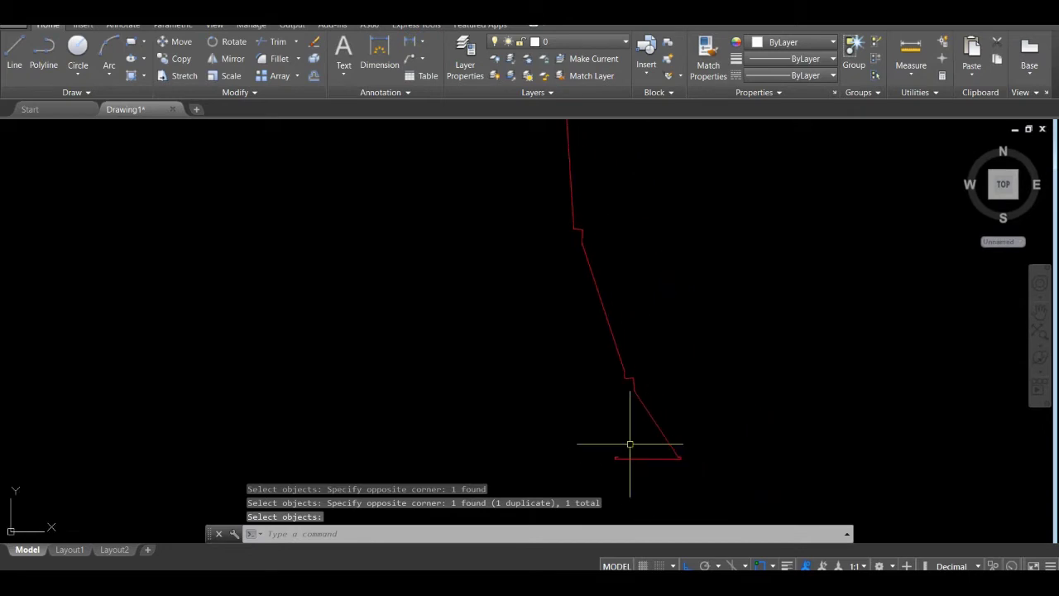
{"action": "type", "text": "l"}
- Start a line at the base's inner corner with Ortho turned off
{"action": "key", "text": "Return"}
{"action": "scroll", "coordinate": [619, 437], "scroll_direction": "up", "scroll_amount": 1}
{"action": "scroll", "coordinate": [612, 488], "scroll_direction": "up", "scroll_amount": 2}
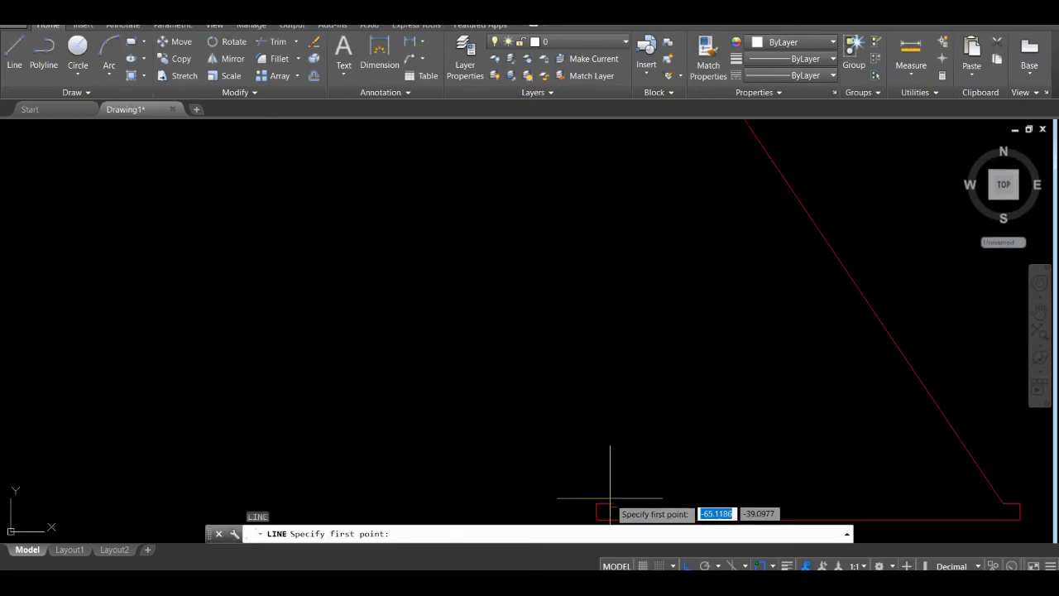
{"action": "left_click", "coordinate": [613, 502]}
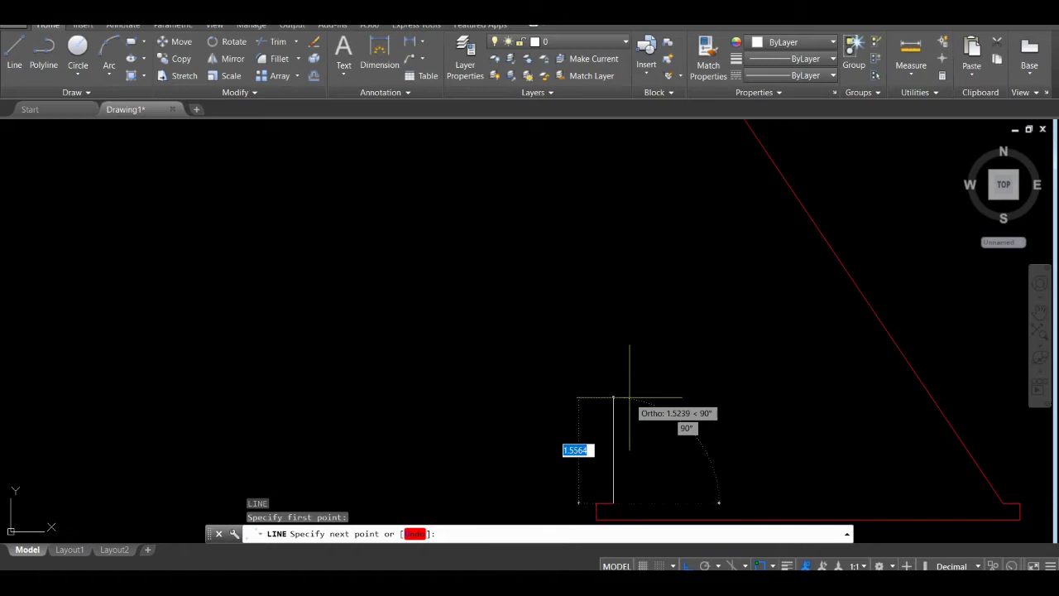
{"action": "scroll", "coordinate": [630, 398], "scroll_direction": "down", "scroll_amount": 2}
{"action": "scroll", "coordinate": [630, 398], "scroll_direction": "down", "scroll_amount": 2}
{"action": "key", "text": "F8"}
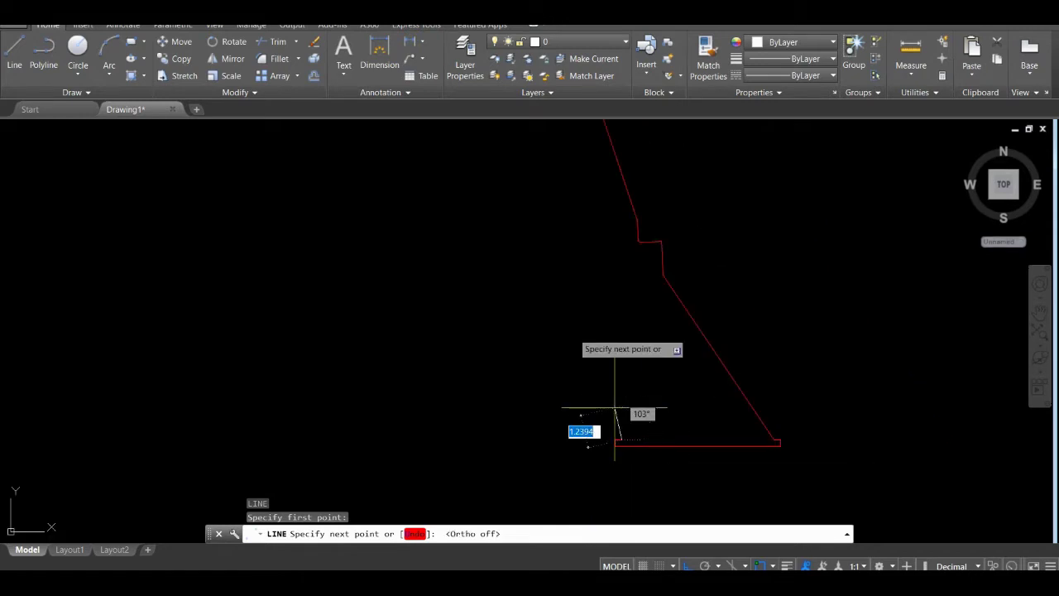
{"action": "scroll", "coordinate": [607, 430], "scroll_direction": "down", "scroll_amount": 1}
{"action": "middle_click_drag", "start_coordinate": [544, 336], "coordinate": [596, 442]}
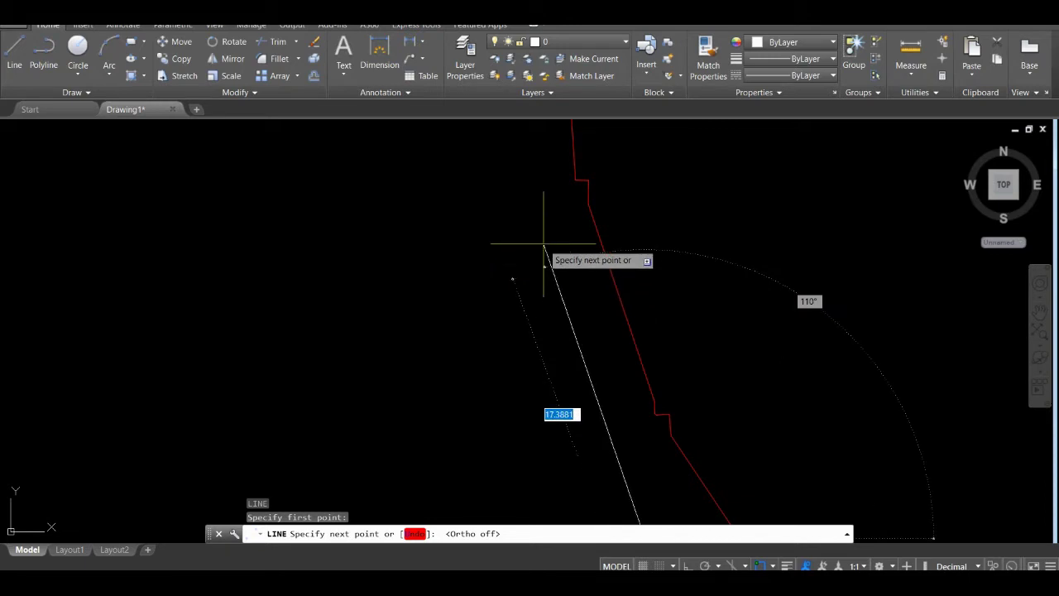
- Continue the line along the inner edge to the profile's top point
{"action": "scroll", "coordinate": [485, 237], "scroll_direction": "down", "scroll_amount": 2}
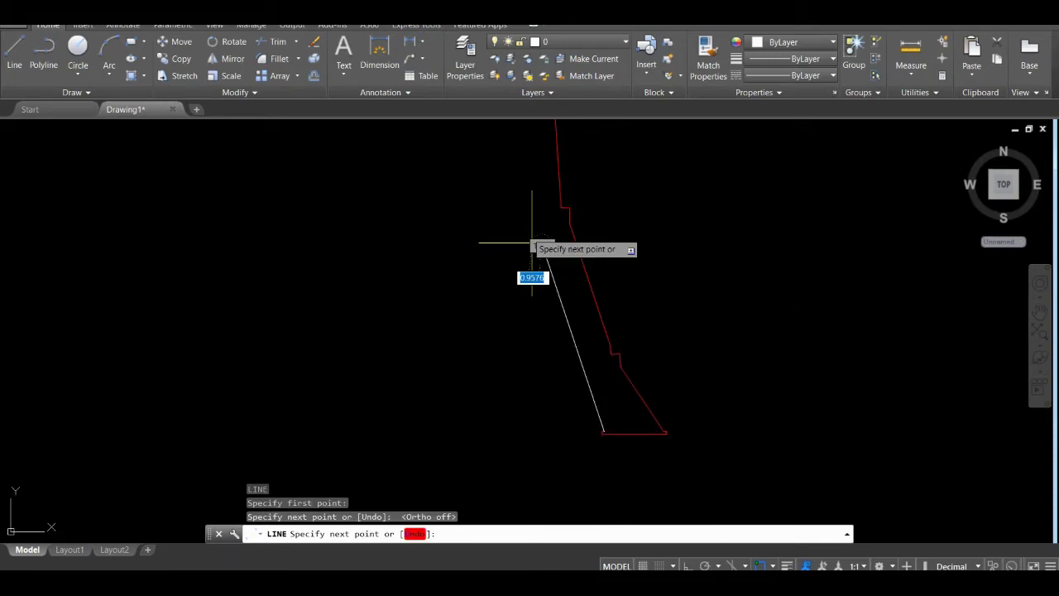
{"action": "scroll", "coordinate": [501, 236], "scroll_direction": "down", "scroll_amount": 2}
{"action": "scroll", "coordinate": [533, 240], "scroll_direction": "down", "scroll_amount": 1}
{"action": "left_click", "coordinate": [533, 239]}
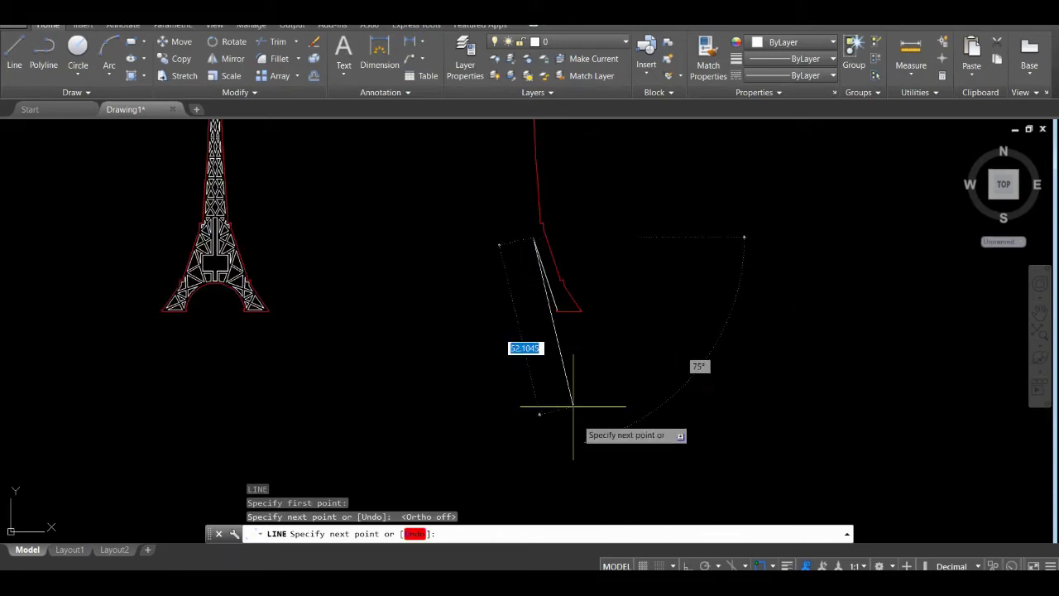
{"action": "middle_click_drag", "start_coordinate": [546, 186], "coordinate": [546, 336]}
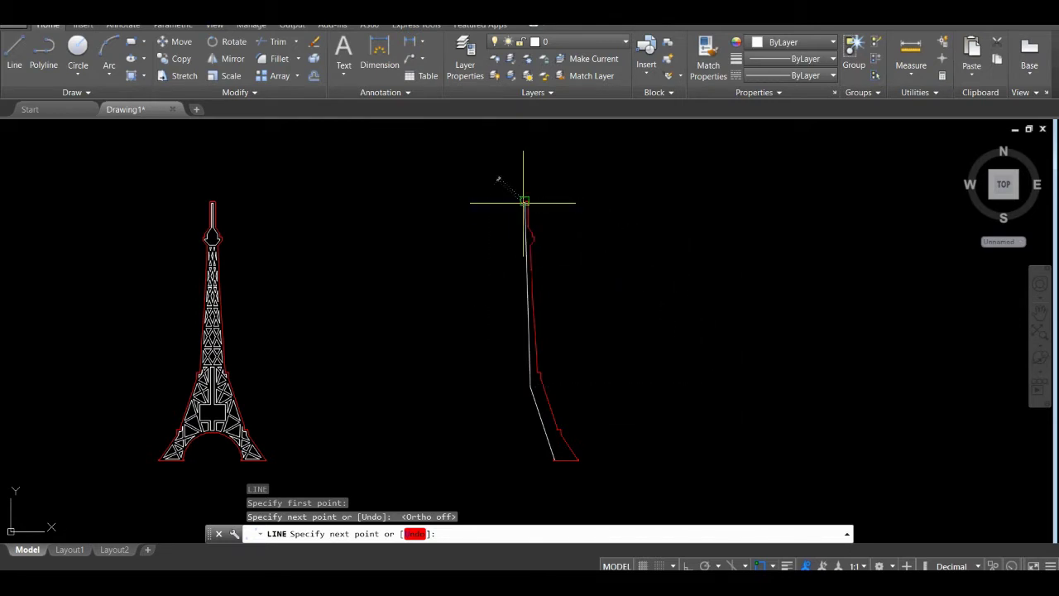
{"action": "left_click", "coordinate": [524, 201]}
{"action": "key", "text": "Return"}
{"action": "scroll", "coordinate": [528, 226], "scroll_direction": "up", "scroll_amount": 3}
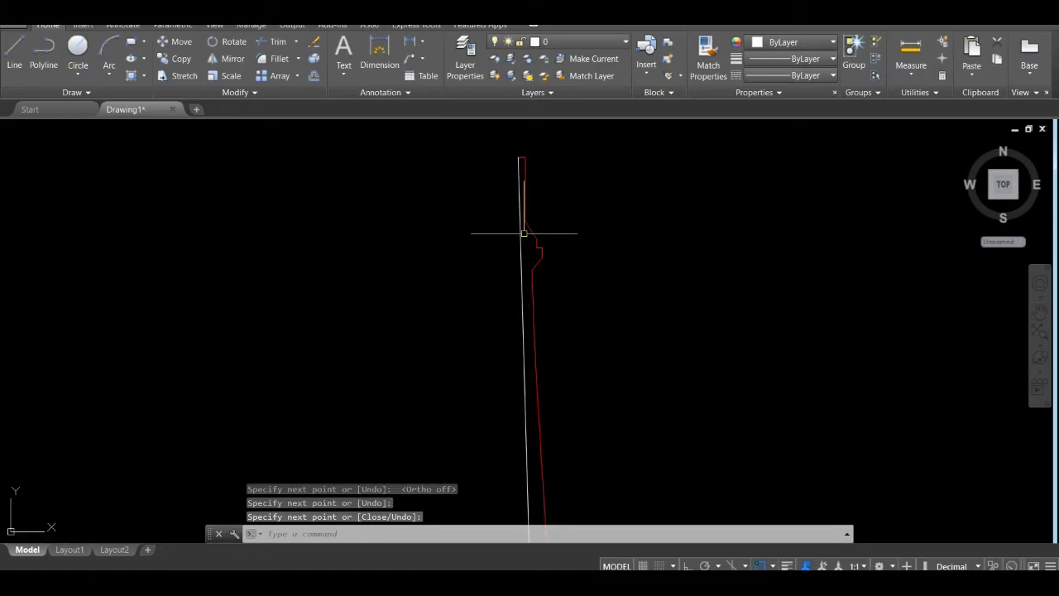
{"action": "scroll", "coordinate": [522, 232], "scroll_direction": "down", "scroll_amount": 4}
{"action": "scroll", "coordinate": [472, 292], "scroll_direction": "up", "scroll_amount": 1}
{"action": "type", "text": "MA"}
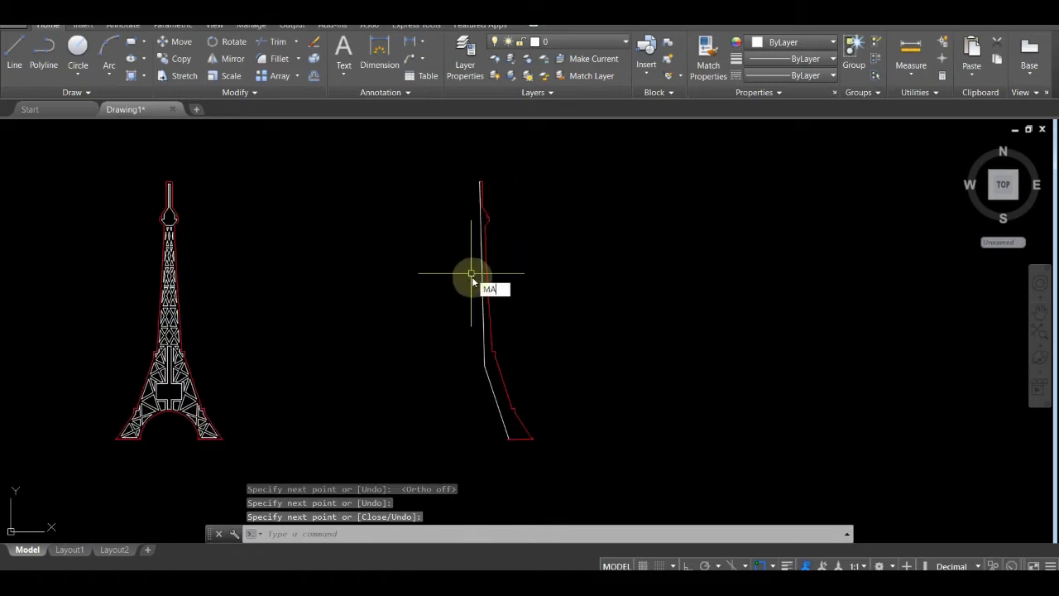
- Match the red outline's properties onto the two white edge lines
{"action": "key", "text": "Return"}
{"action": "left_click", "coordinate": [489, 290]}
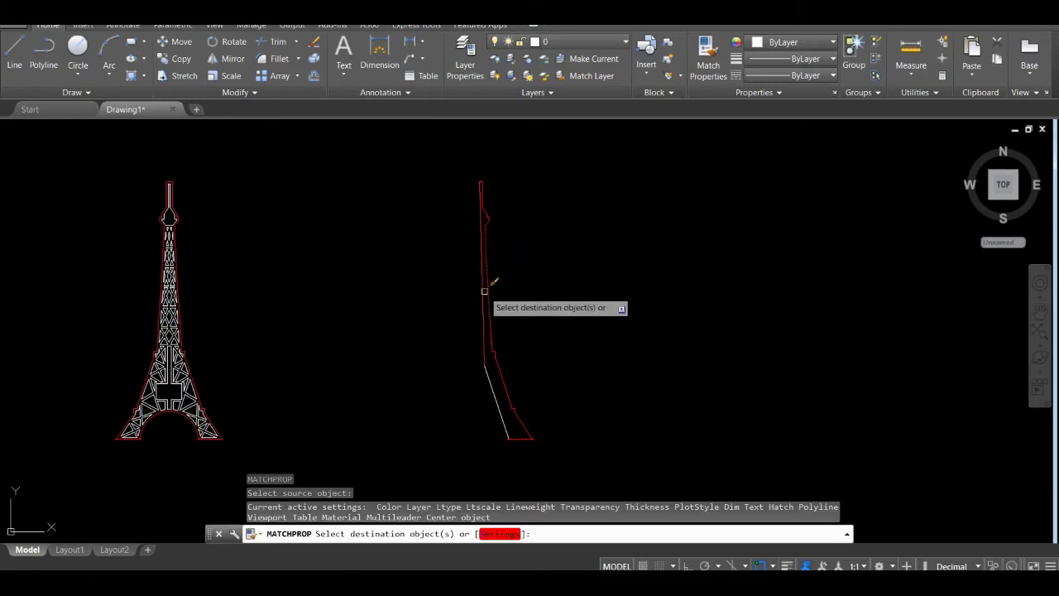
{"action": "left_click", "coordinate": [486, 351]}
{"action": "left_click", "coordinate": [493, 398]}
{"action": "key", "text": "Return"}
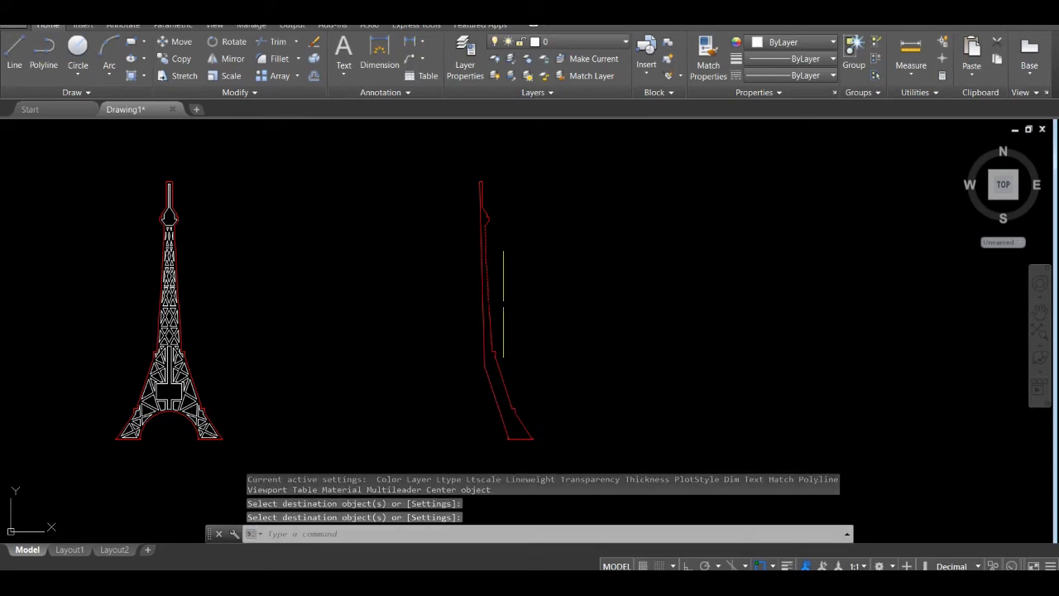
- Select all pieces of the right profile and join them with J into one polyline
{"action": "left_click", "coordinate": [596, 447]}
{"action": "type", "text": "j"}
{"action": "key", "text": "Return"}
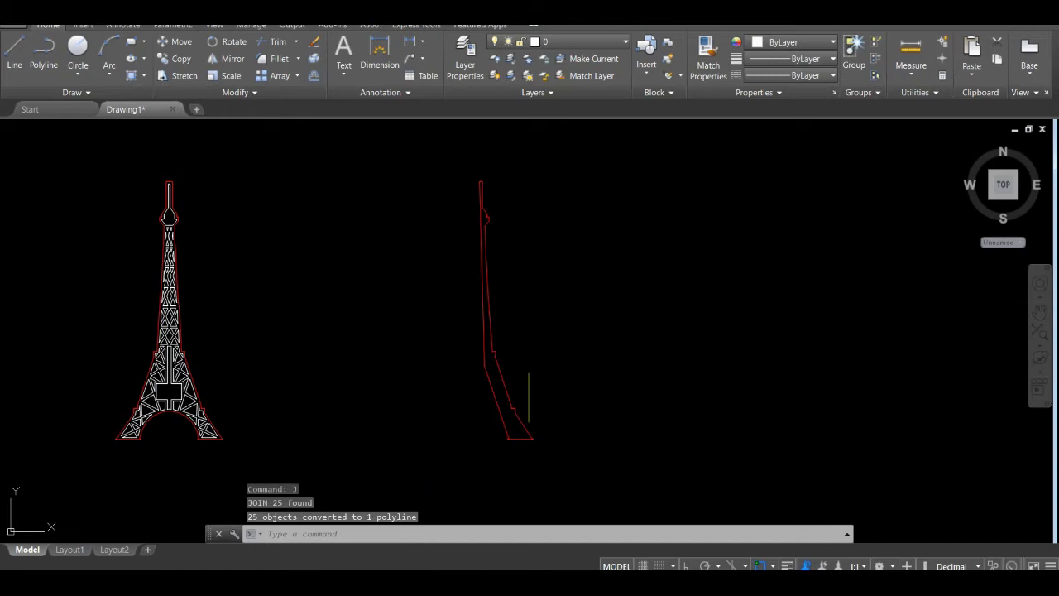
{"action": "scroll", "coordinate": [594, 356], "scroll_direction": "down", "scroll_amount": 2}
{"action": "middle_click_drag", "start_coordinate": [464, 329], "coordinate": [584, 319]}
{"action": "left_click", "coordinate": [314, 163]}
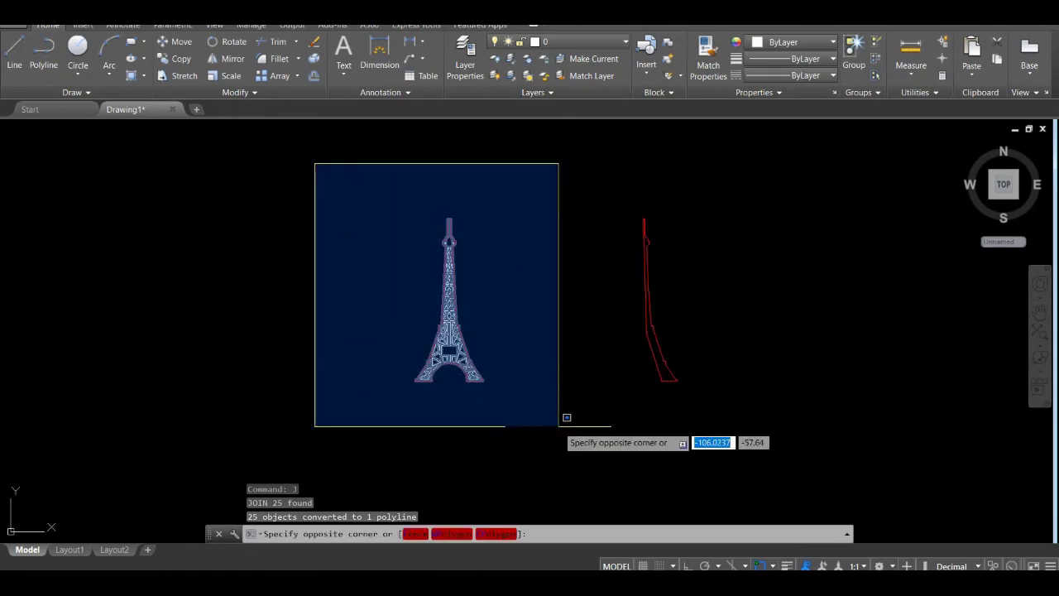
{"action": "key", "text": "Escape"}
{"action": "left_click", "coordinate": [610, 173]}
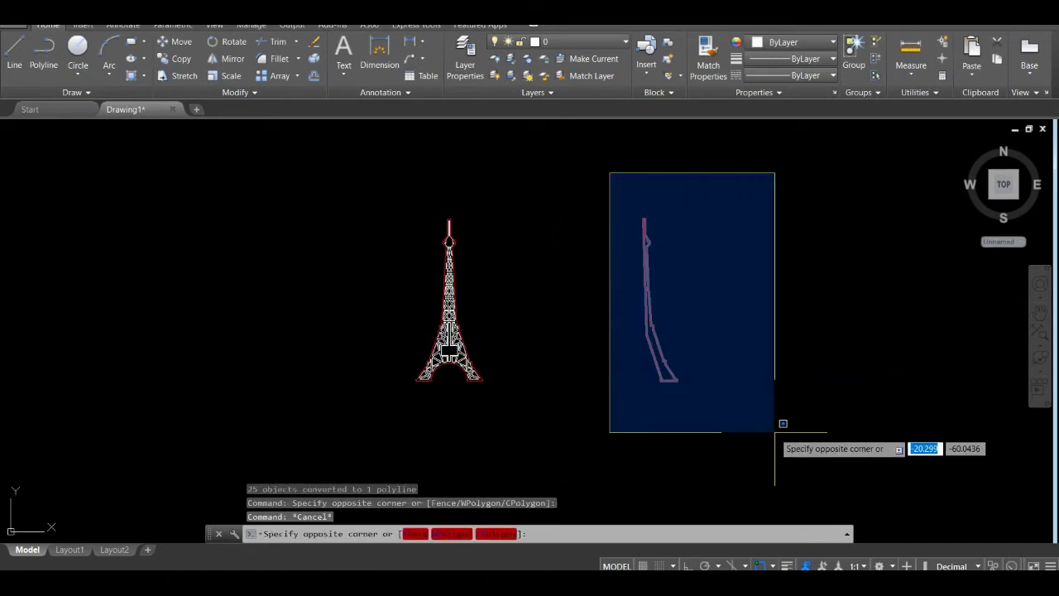
{"action": "key", "text": "Escape"}
- Move the red half-tower profile horizontally so it sits closer beside the tower outline
{"action": "middle_click_drag", "start_coordinate": [640, 374], "coordinate": [594, 370]}
{"action": "type", "text": "M"}
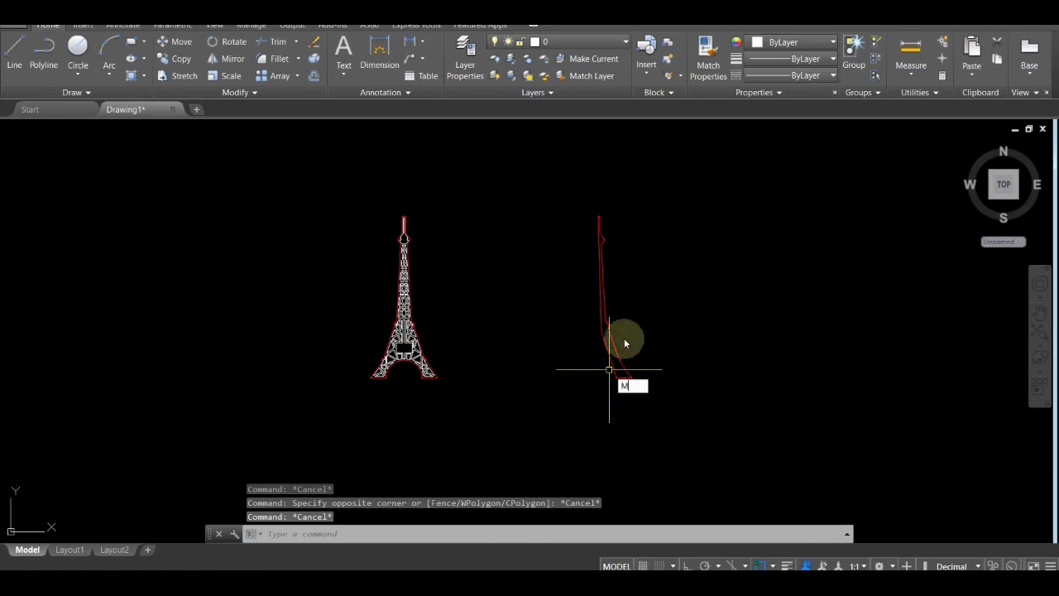
{"action": "key", "text": "Return"}
{"action": "left_click", "coordinate": [572, 369]}
{"action": "left_click", "coordinate": [733, 166]}
{"action": "left_click", "coordinate": [735, 121]}
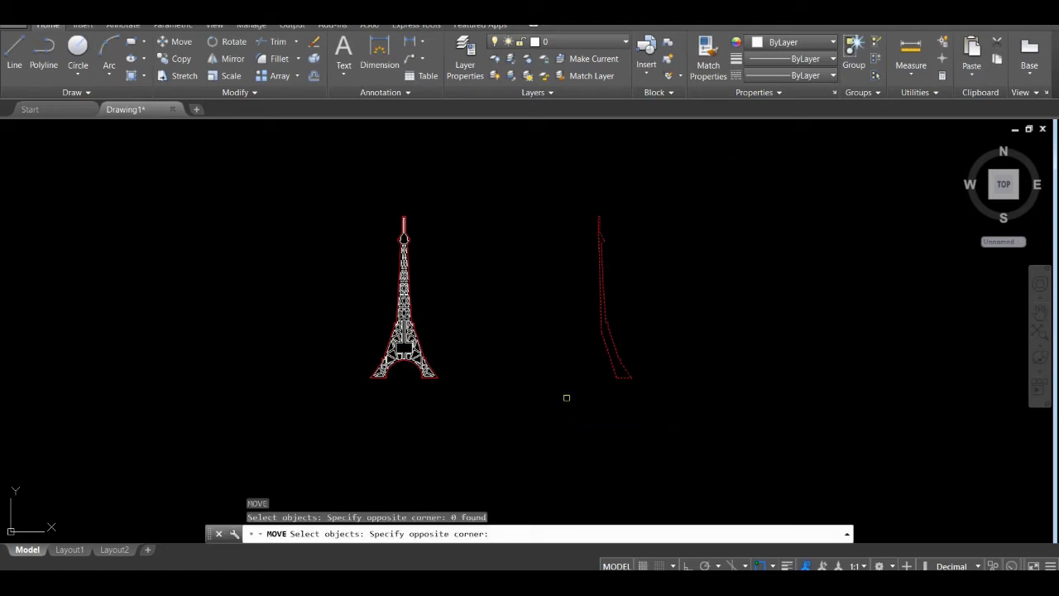
{"action": "left_click", "coordinate": [566, 398]}
{"action": "key", "text": "Return"}
{"action": "left_click", "coordinate": [611, 398]}
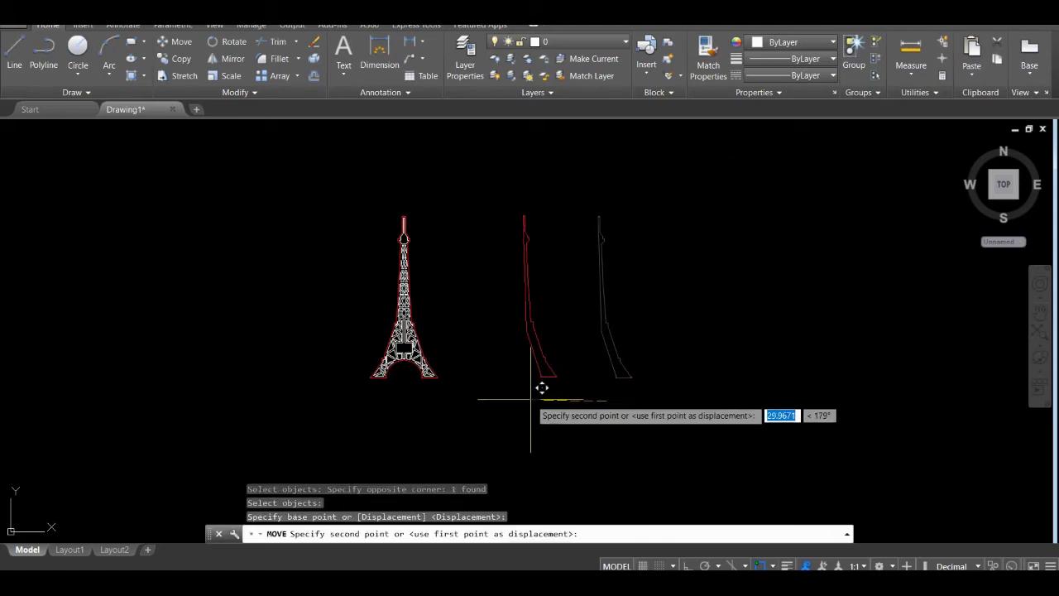
{"action": "key", "text": "F8"}
{"action": "left_click", "coordinate": [521, 388]}
{"action": "middle_click_drag", "start_coordinate": [437, 395], "coordinate": [516, 394]}
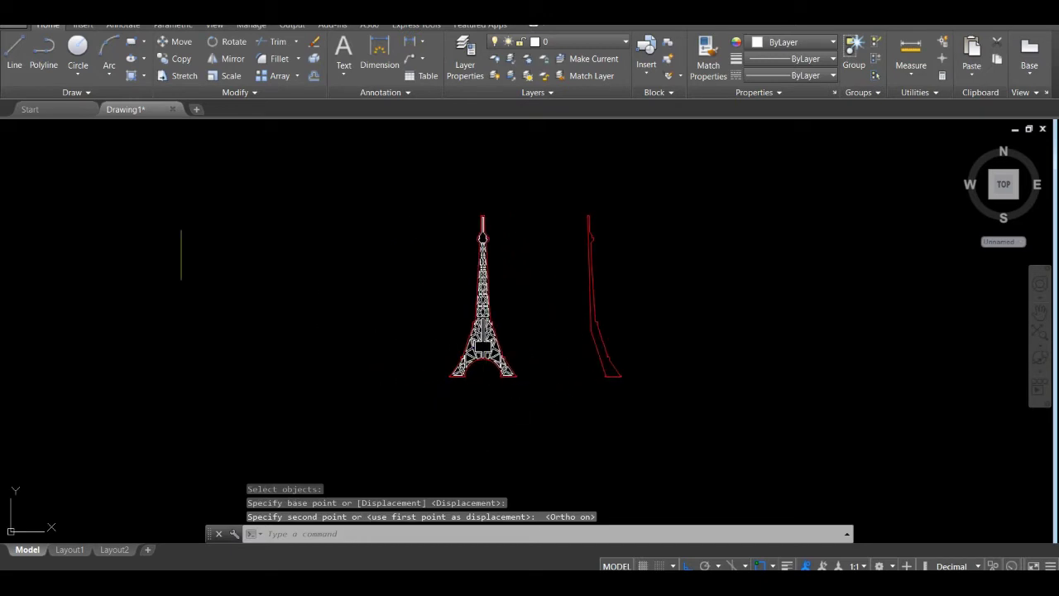
- Switch to the southwest isometric view and frame the tower linework in the viewport
{"action": "left_click", "coordinate": [22, 128]}
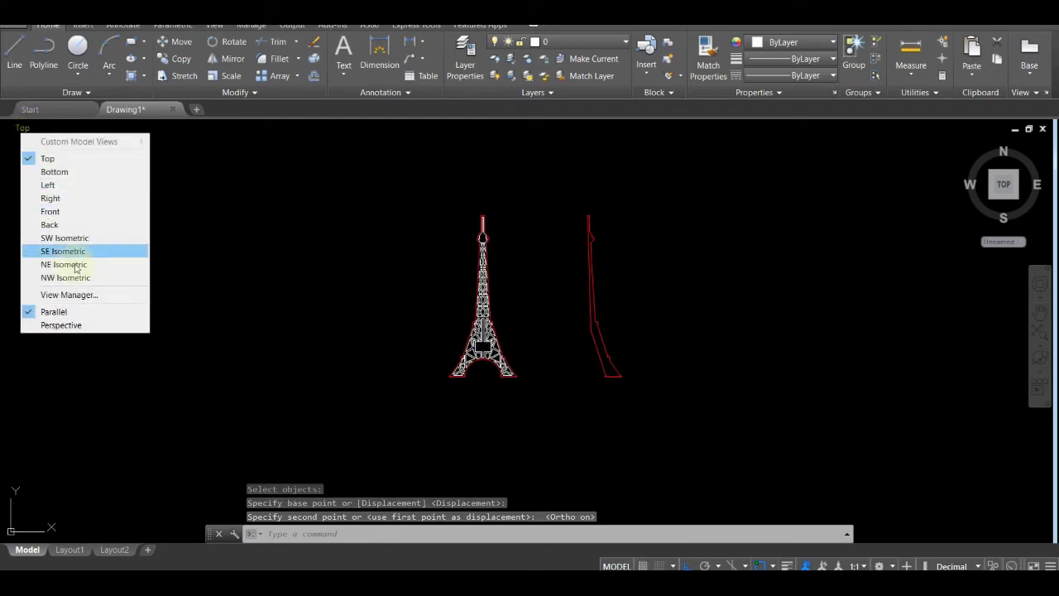
{"action": "left_click", "coordinate": [102, 239]}
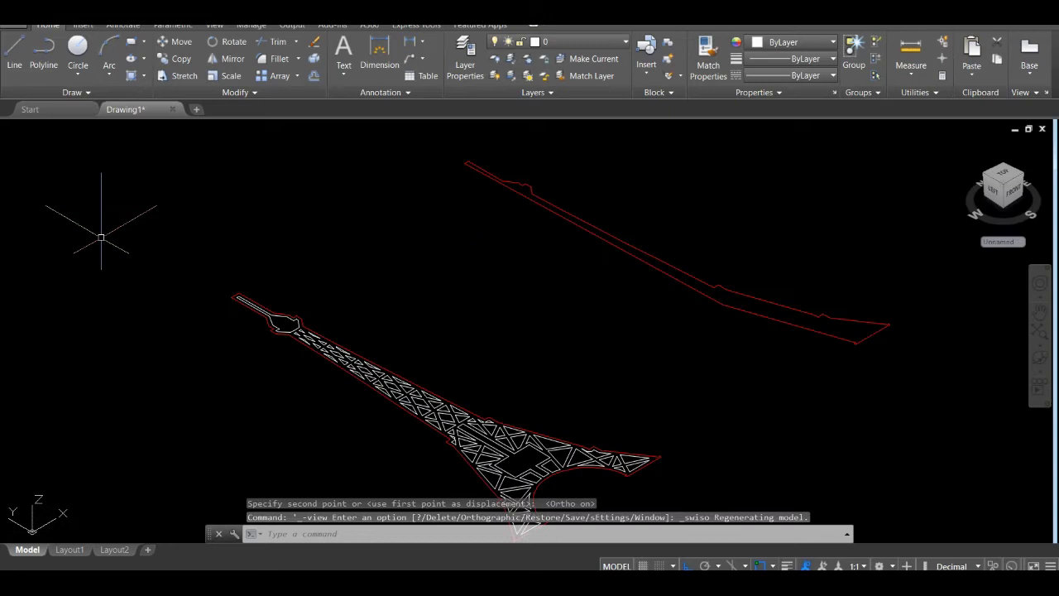
{"action": "scroll", "coordinate": [233, 308], "scroll_direction": "down", "scroll_amount": 6}
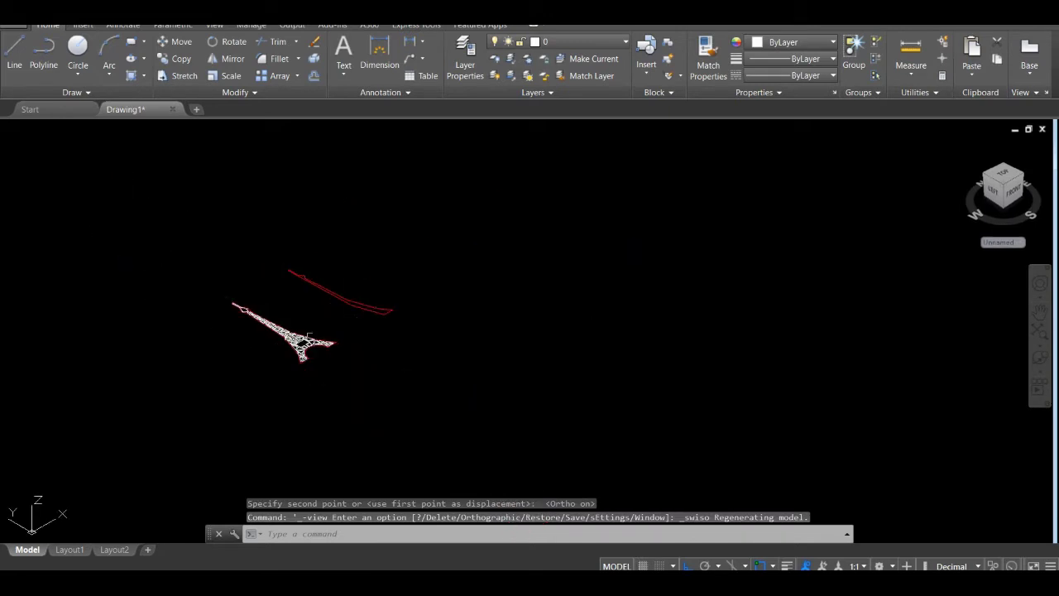
{"action": "middle_click_drag", "start_coordinate": [392, 326], "coordinate": [496, 334]}
{"action": "scroll", "coordinate": [397, 328], "scroll_direction": "up", "scroll_amount": 3}
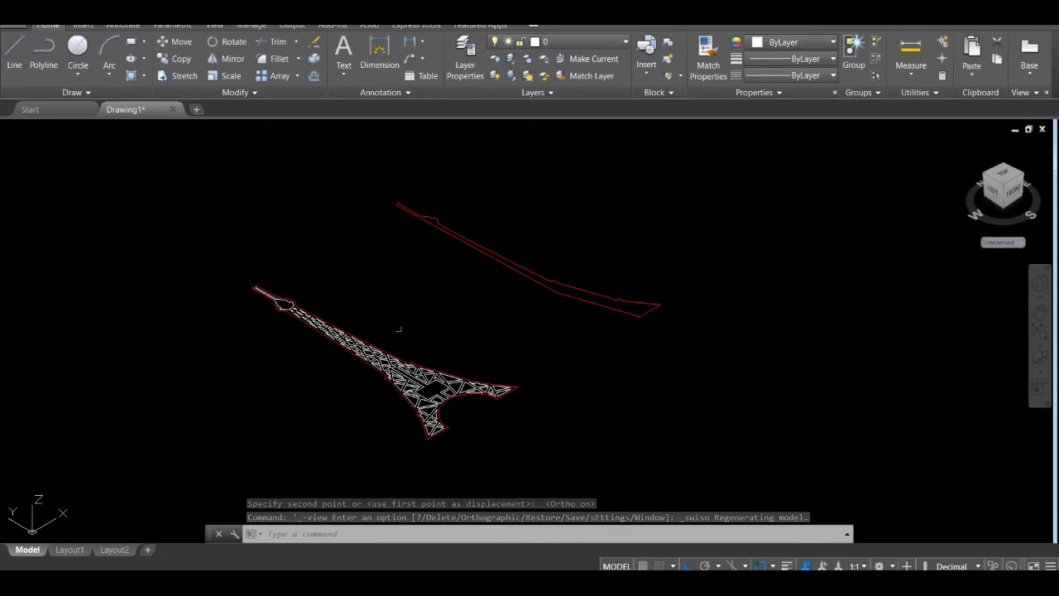
- Window-select the flat tower linework and extrude it to a height of 50
{"action": "type", "text": "EX"}
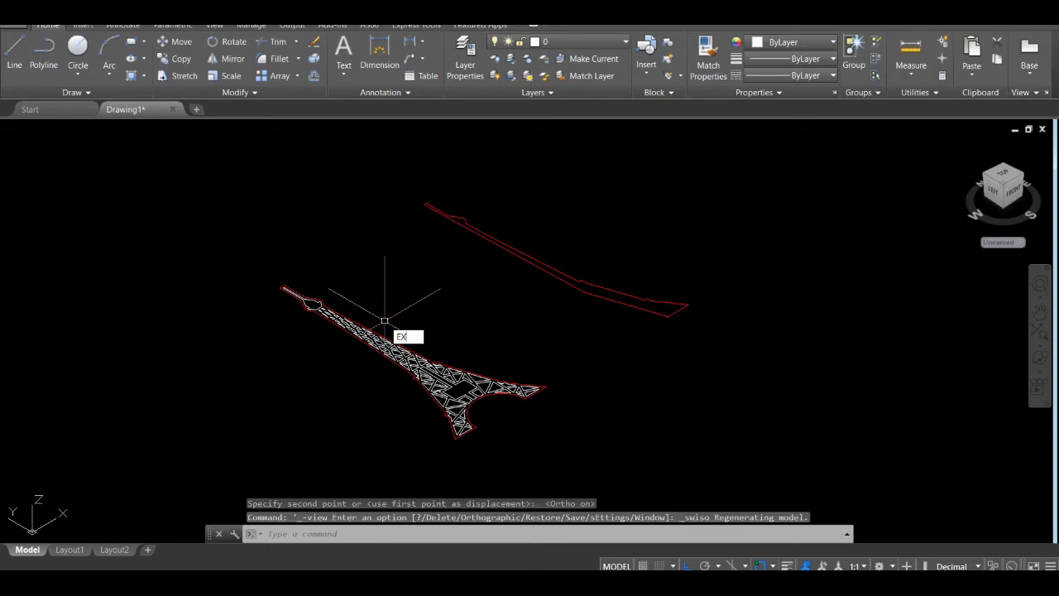
{"action": "key", "text": "Return"}
{"action": "scroll", "coordinate": [384, 322], "scroll_direction": "down", "scroll_amount": 2}
{"action": "scroll", "coordinate": [356, 340], "scroll_direction": "down", "scroll_amount": 2}
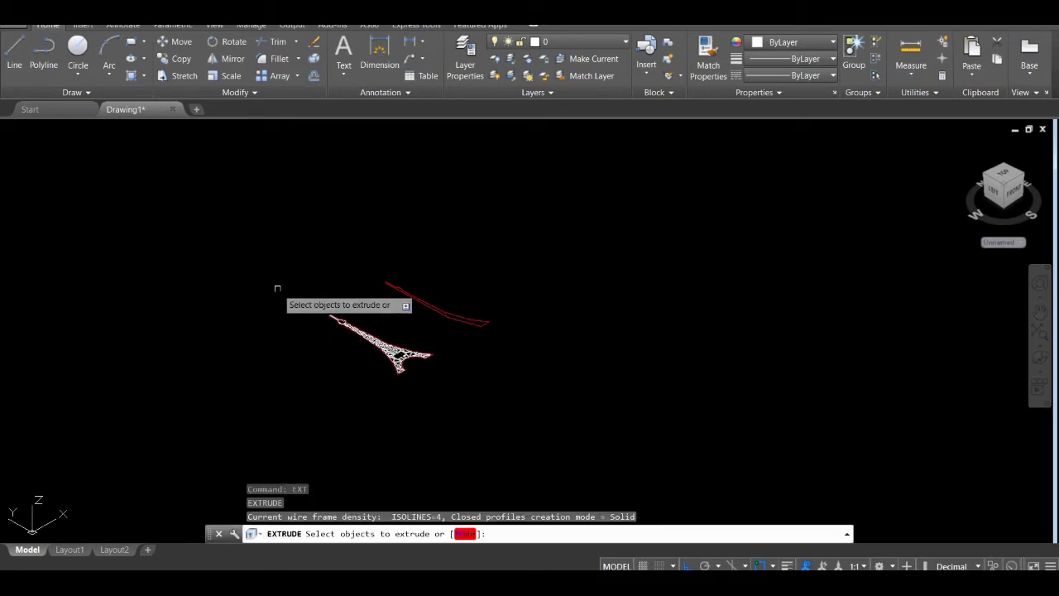
{"action": "left_click", "coordinate": [278, 290]}
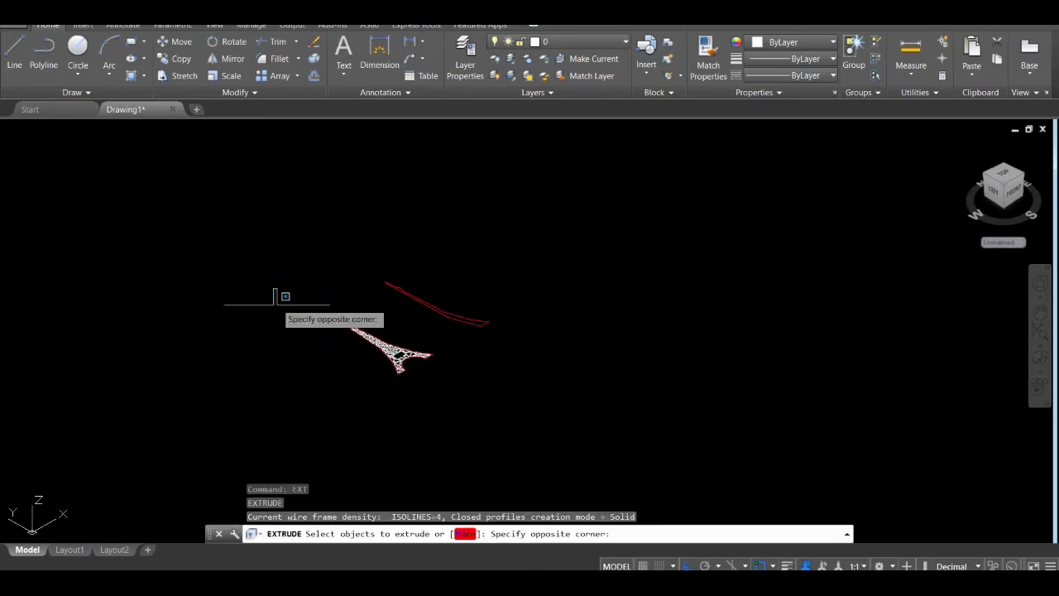
{"action": "left_click", "coordinate": [442, 392]}
{"action": "key", "text": "Return"}
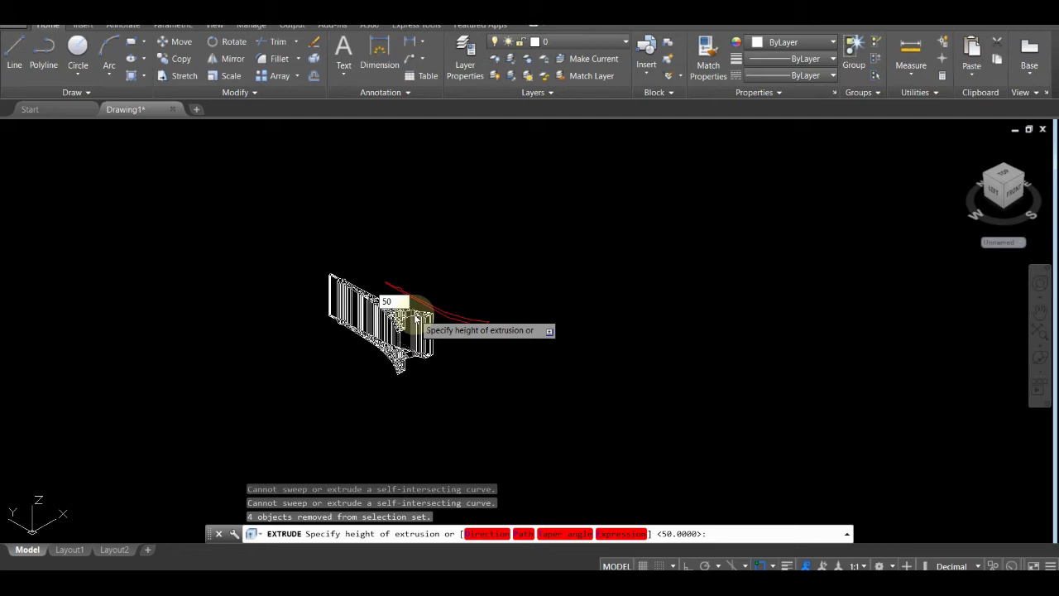
{"action": "type", "text": "50"}
{"action": "key", "text": "Return"}
{"action": "scroll", "coordinate": [403, 298], "scroll_direction": "up", "scroll_amount": 5}
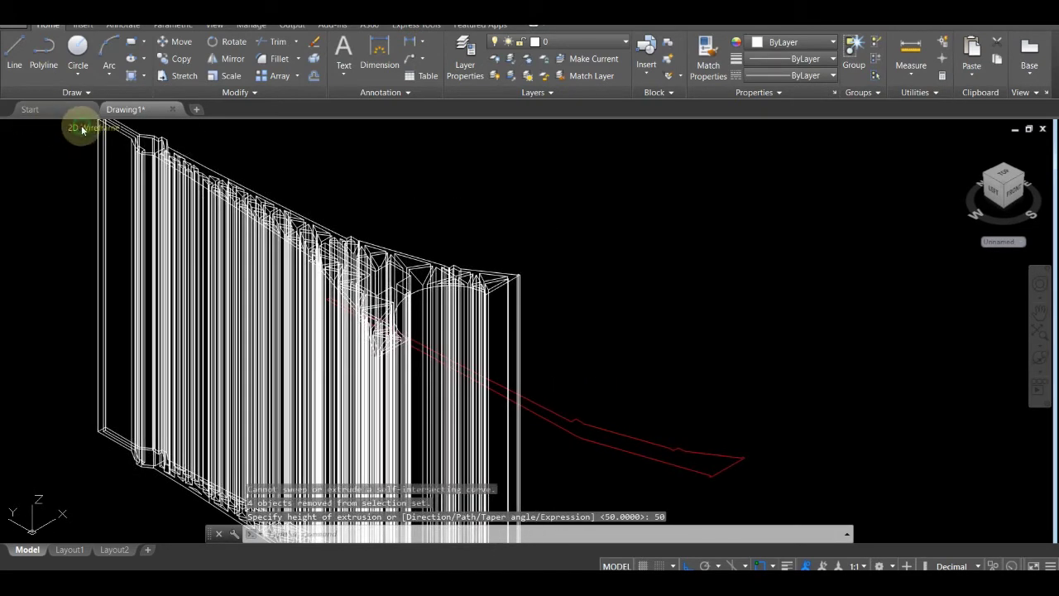
{"action": "left_click", "coordinate": [82, 130]}
{"action": "left_click", "coordinate": [132, 170]}
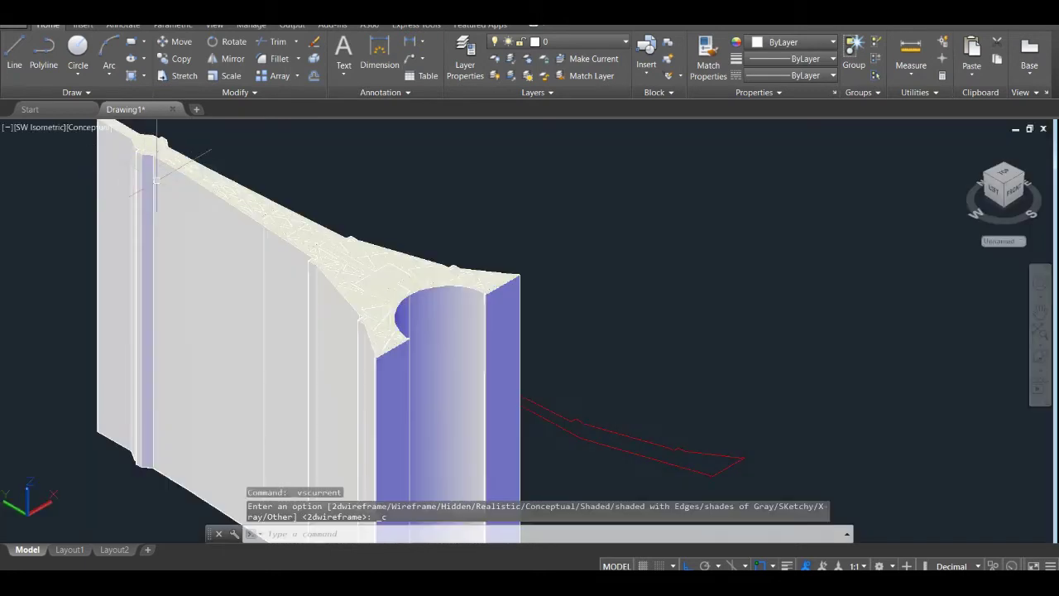
{"action": "middle_click_drag", "start_coordinate": [392, 292], "coordinate": [544, 367]}
{"action": "scroll", "coordinate": [544, 366], "scroll_direction": "up", "scroll_amount": 3}
{"action": "scroll", "coordinate": [544, 366], "scroll_direction": "up", "scroll_amount": 2}
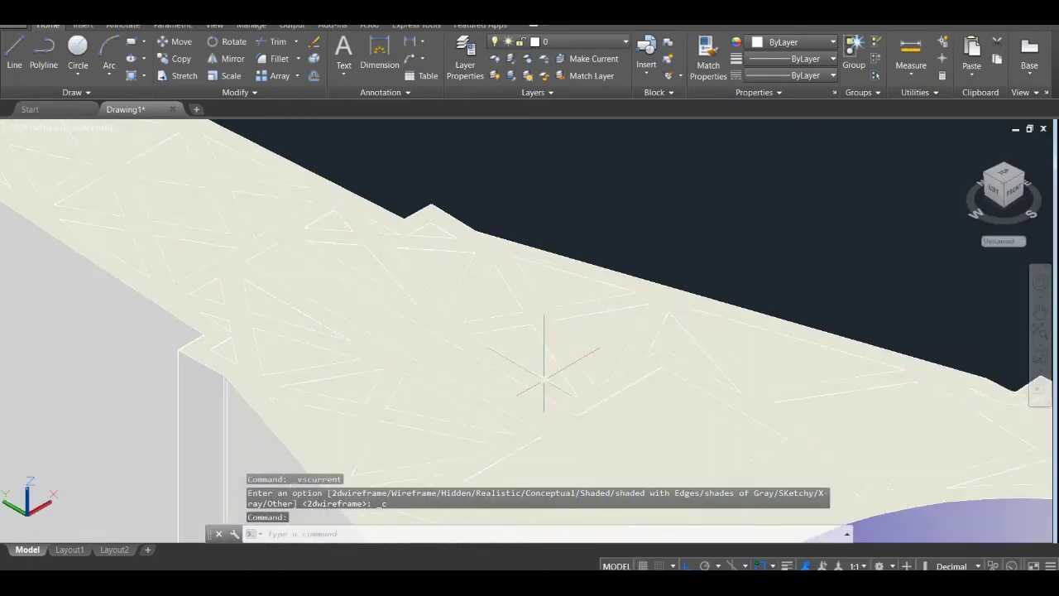
{"action": "scroll", "coordinate": [544, 366], "scroll_direction": "down", "scroll_amount": 5}
{"action": "middle_click_drag", "start_coordinate": [559, 413], "coordinate": [530, 349]}
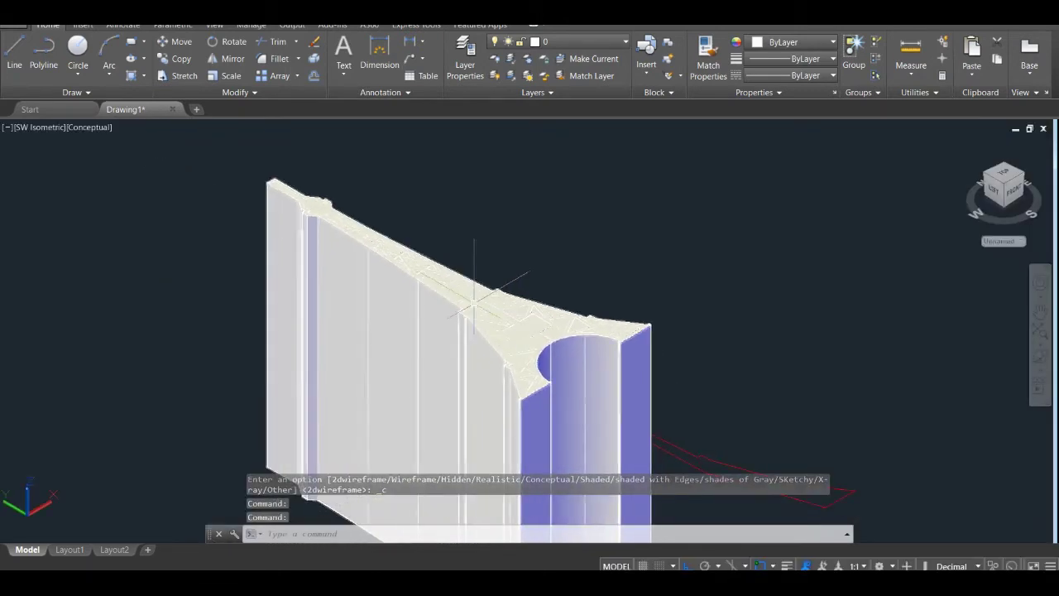
{"action": "scroll", "coordinate": [374, 289], "scroll_direction": "down", "scroll_amount": 2}
{"action": "middle_click_drag", "start_coordinate": [374, 288], "coordinate": [341, 278]}
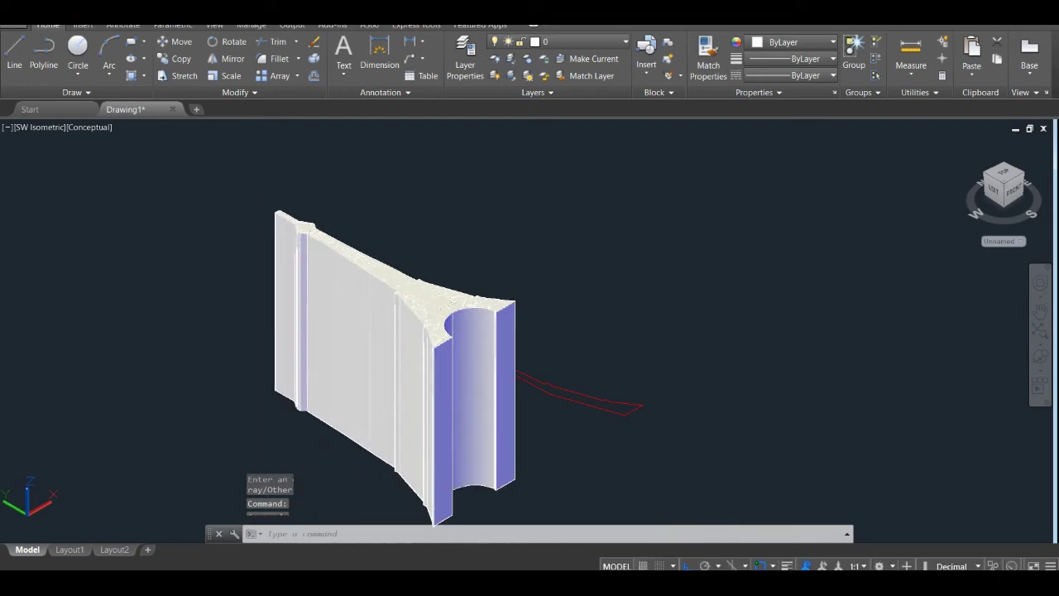
{"action": "left_click", "coordinate": [87, 131]}
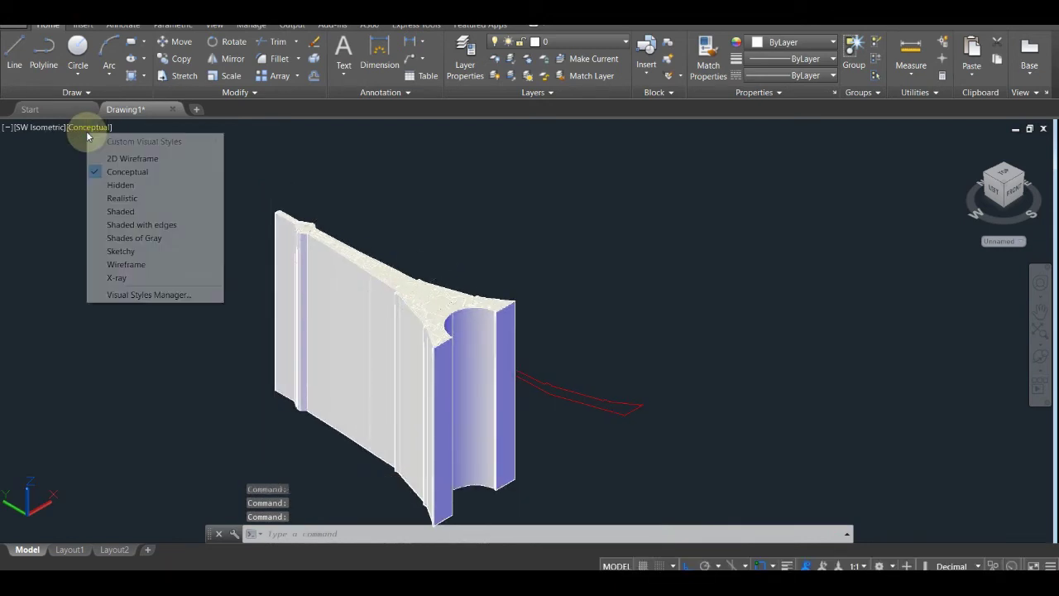
{"action": "left_click", "coordinate": [113, 159]}
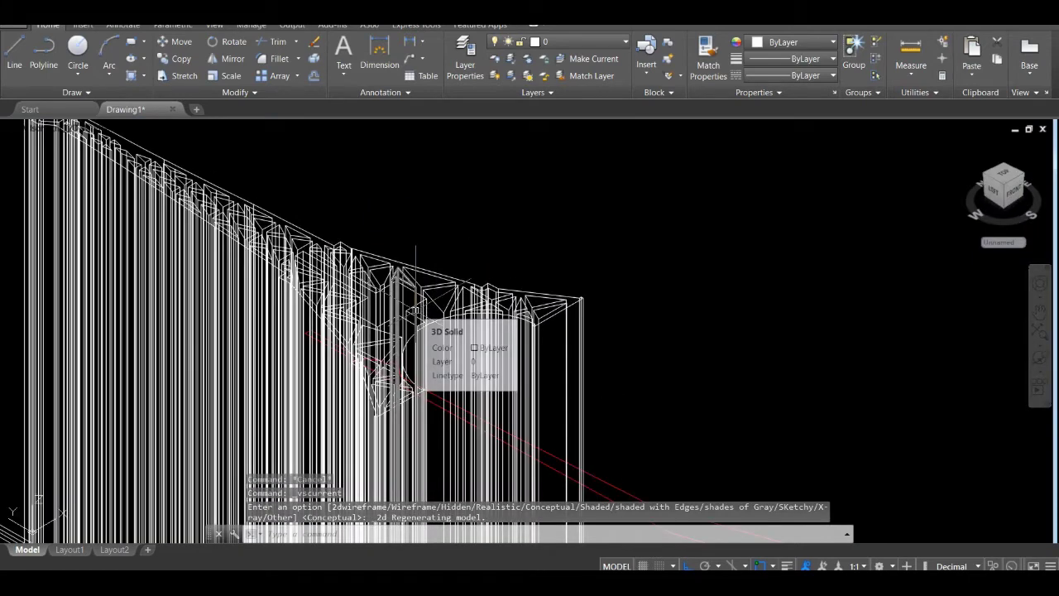
- Start SUBTRACT and choose the main tower solid as the base to cut from
{"action": "middle_click_drag", "start_coordinate": [415, 273], "coordinate": [497, 302], "text": "shift"}
{"action": "type", "text": "s"}
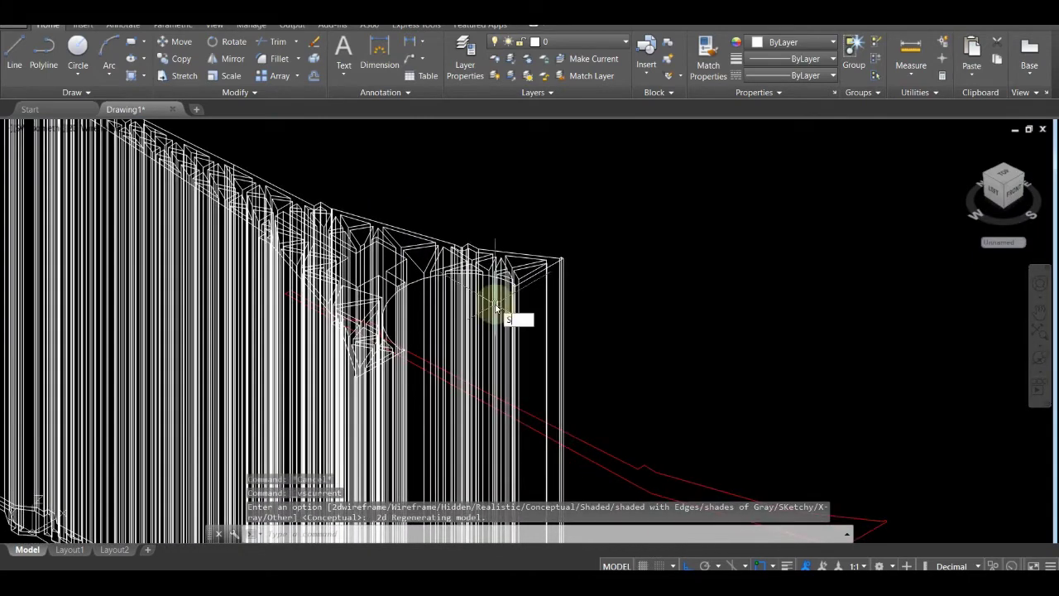
{"action": "key", "text": "Return"}
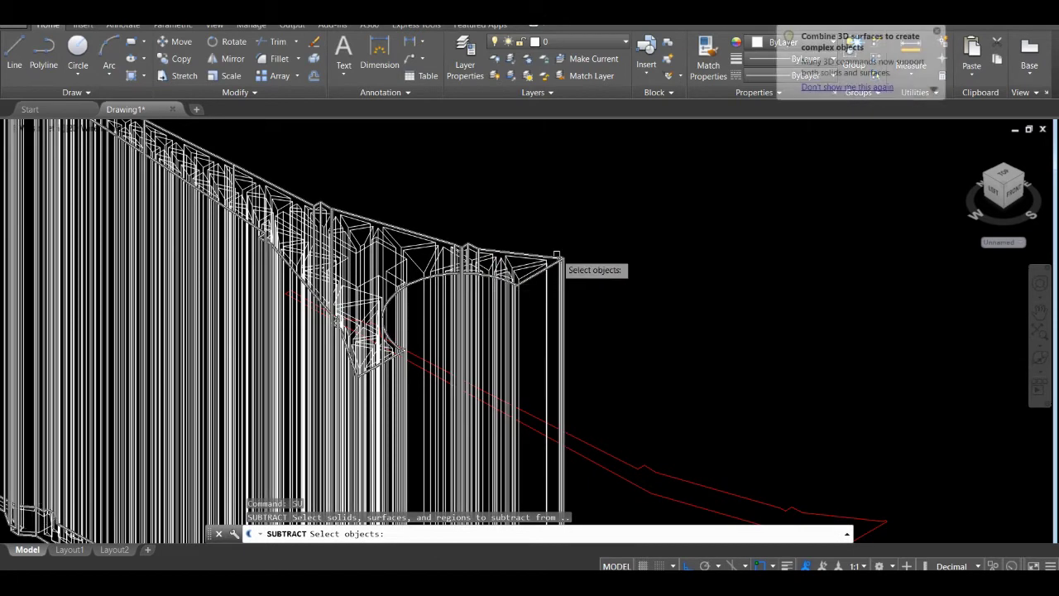
{"action": "scroll", "coordinate": [554, 258], "scroll_direction": "up", "scroll_amount": 5}
{"action": "left_click", "coordinate": [540, 276]}
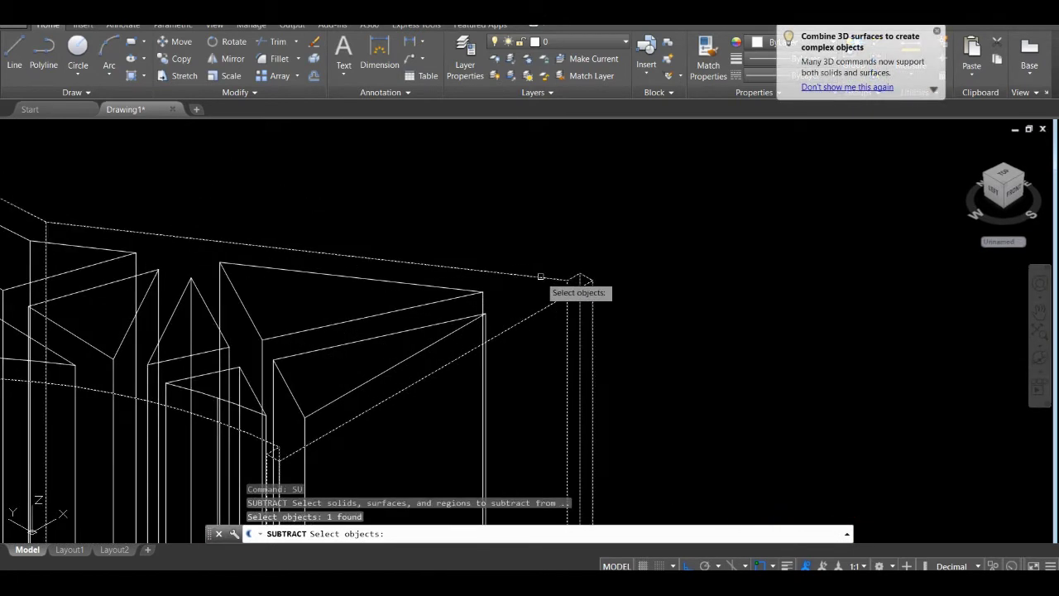
{"action": "scroll", "coordinate": [579, 276], "scroll_direction": "down", "scroll_amount": 5}
{"action": "scroll", "coordinate": [463, 270], "scroll_direction": "down", "scroll_amount": 3}
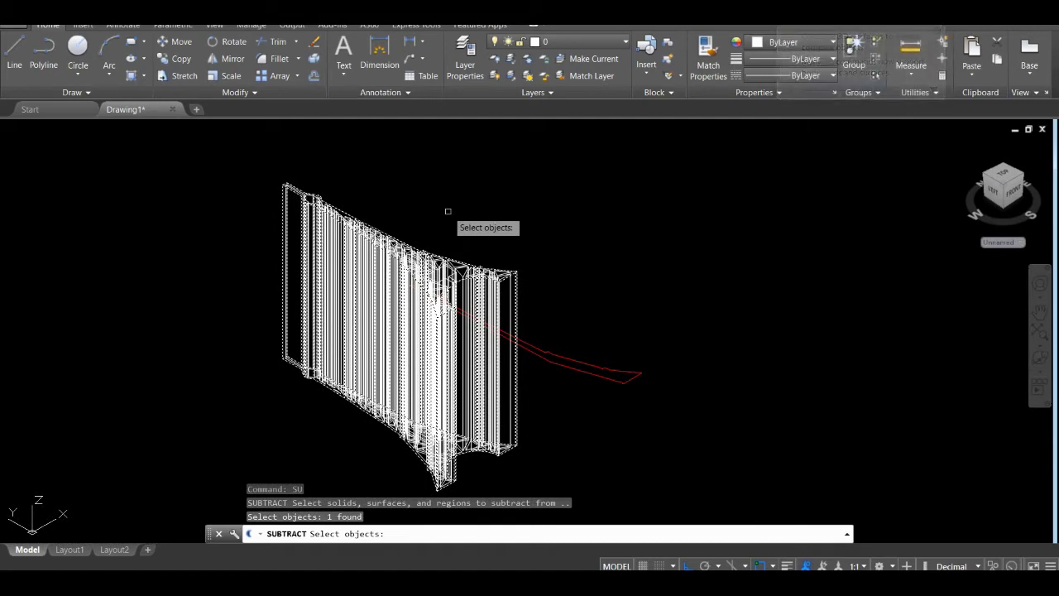
{"action": "key", "text": "Return"}
- Window-select the lattice solids on both sides and carry out the subtraction
{"action": "left_click", "coordinate": [201, 150]}
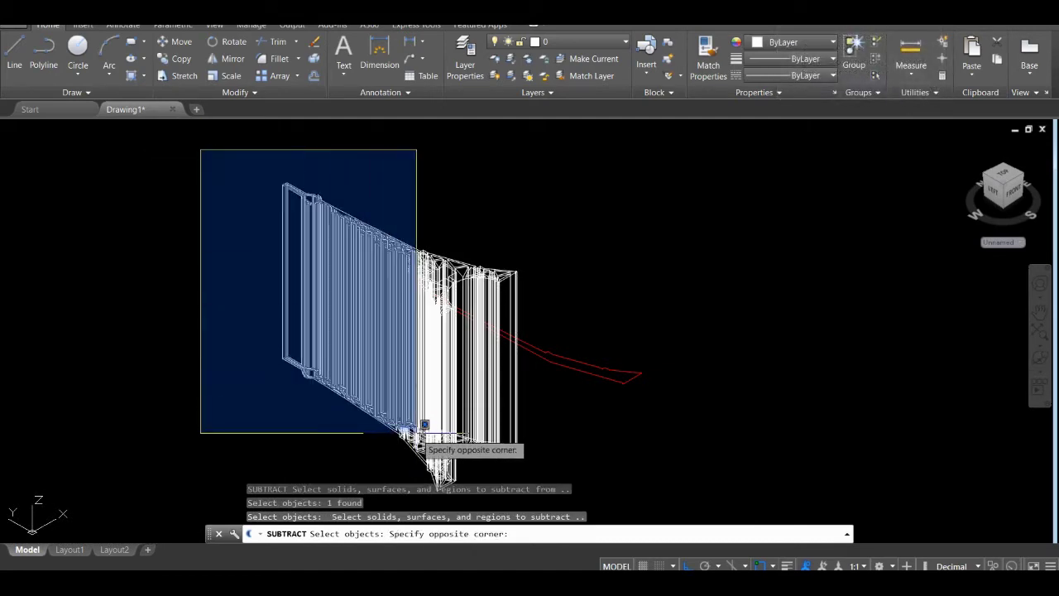
{"action": "left_click", "coordinate": [414, 451]}
{"action": "middle_click_drag", "start_coordinate": [414, 452], "coordinate": [417, 238], "text": "shift"}
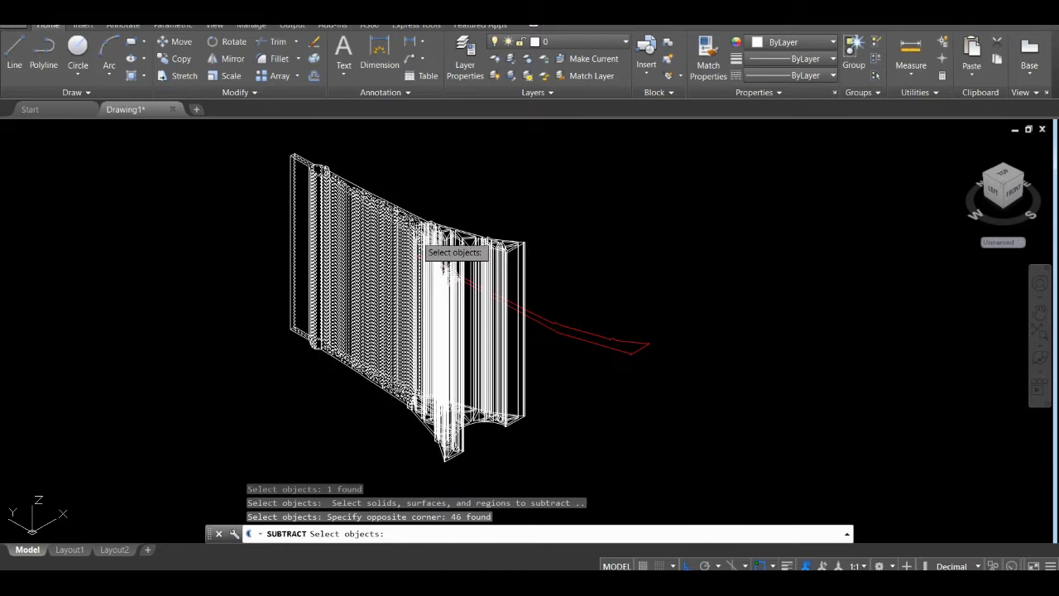
{"action": "left_click", "coordinate": [378, 159]}
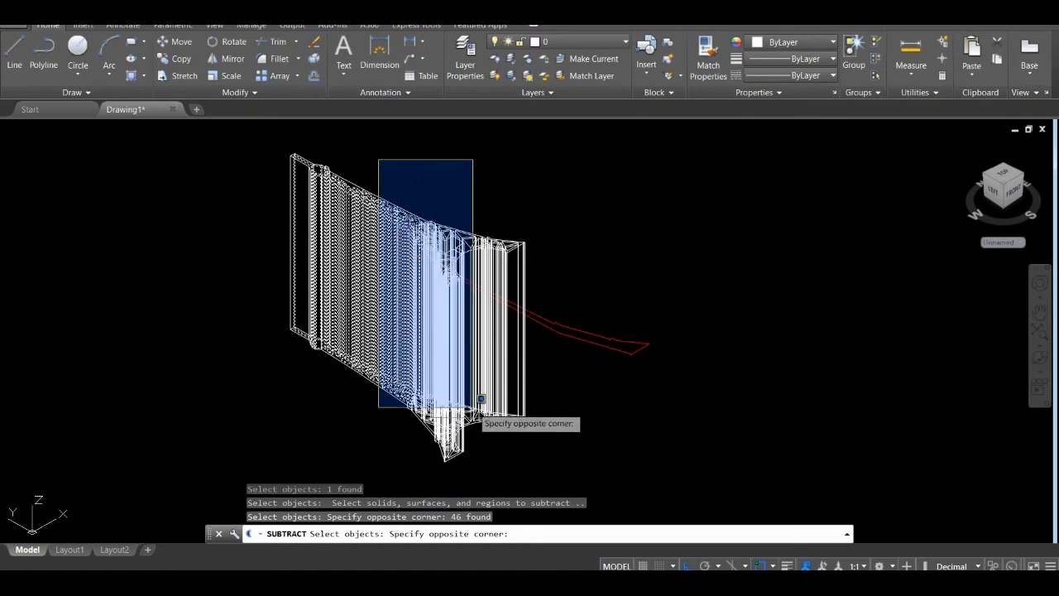
{"action": "left_click", "coordinate": [553, 479]}
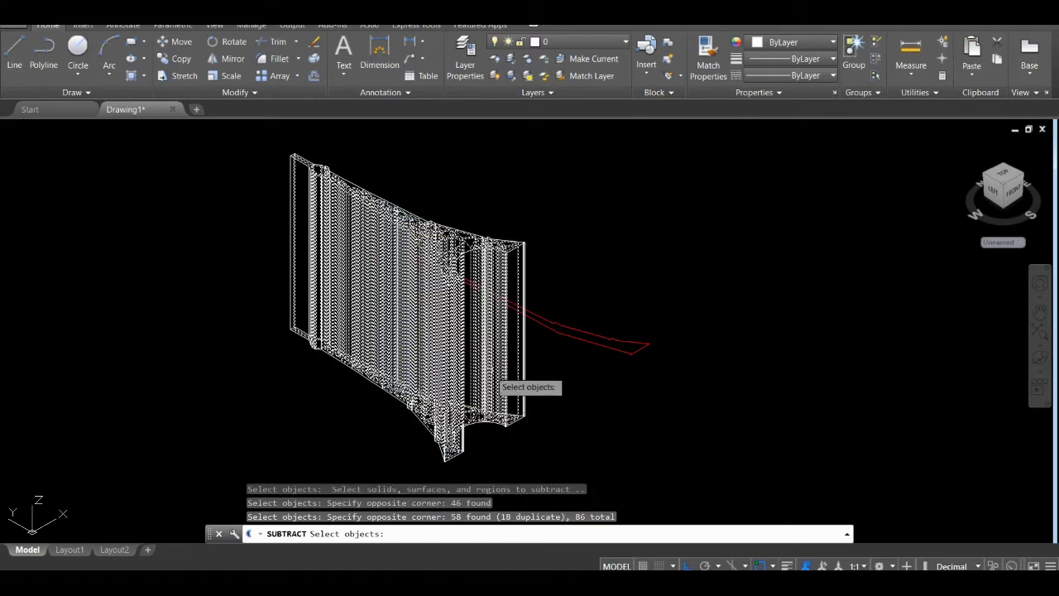
{"action": "key", "text": "Return"}
{"action": "scroll", "coordinate": [361, 162], "scroll_direction": "up", "scroll_amount": 2}
{"action": "scroll", "coordinate": [362, 161], "scroll_direction": "up", "scroll_amount": 2}
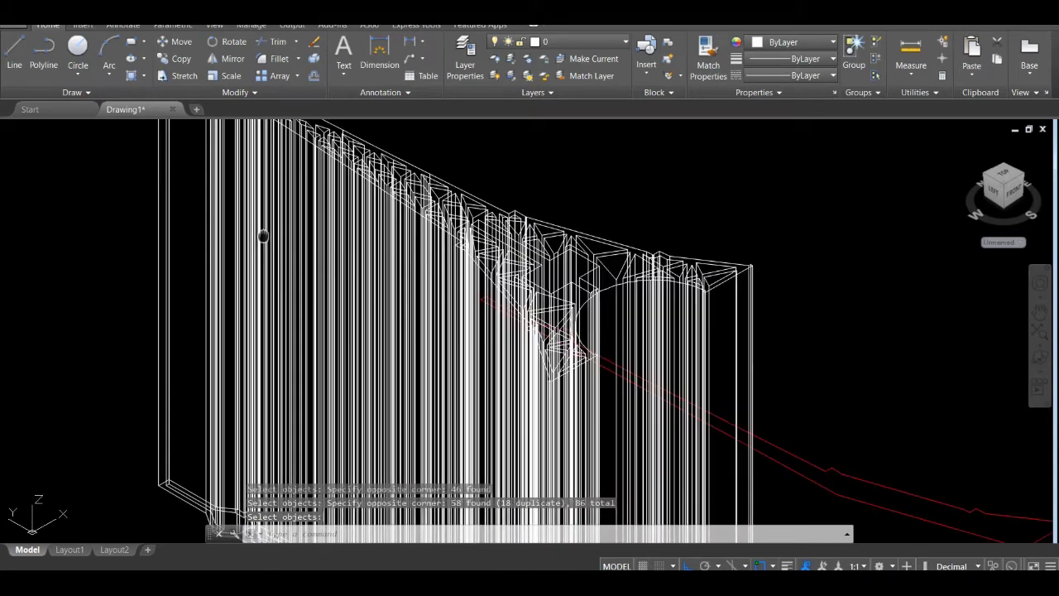
- Shade the model in the Conceptual visual style
{"action": "scroll", "coordinate": [361, 161], "scroll_direction": "up", "scroll_amount": 2}
{"action": "left_click", "coordinate": [98, 128]}
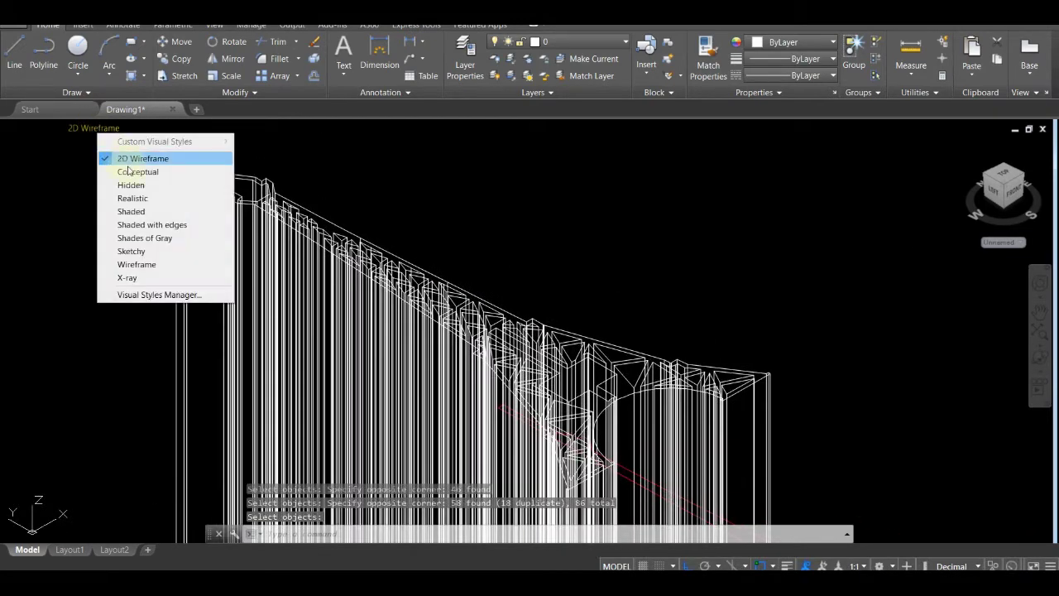
{"action": "left_click", "coordinate": [124, 172]}
- Zoom out and orbit until the tower stands upright, seen from the front
{"action": "scroll", "coordinate": [537, 331], "scroll_direction": "down", "scroll_amount": 1}
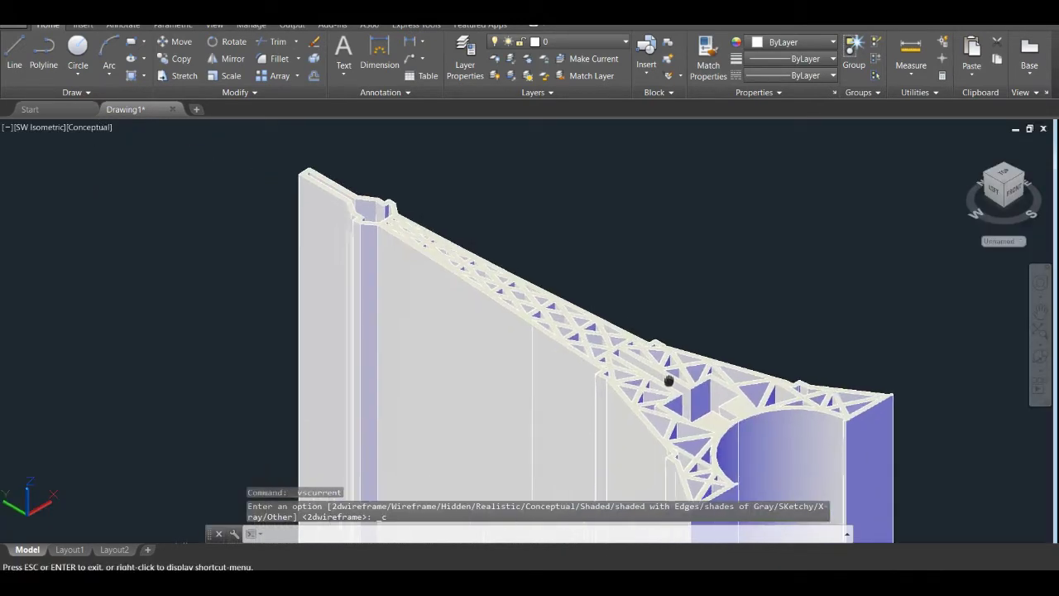
{"action": "scroll", "coordinate": [579, 331], "scroll_direction": "down", "scroll_amount": 1}
{"action": "scroll", "coordinate": [612, 323], "scroll_direction": "down", "scroll_amount": 1}
{"action": "scroll", "coordinate": [619, 318], "scroll_direction": "down", "scroll_amount": 2}
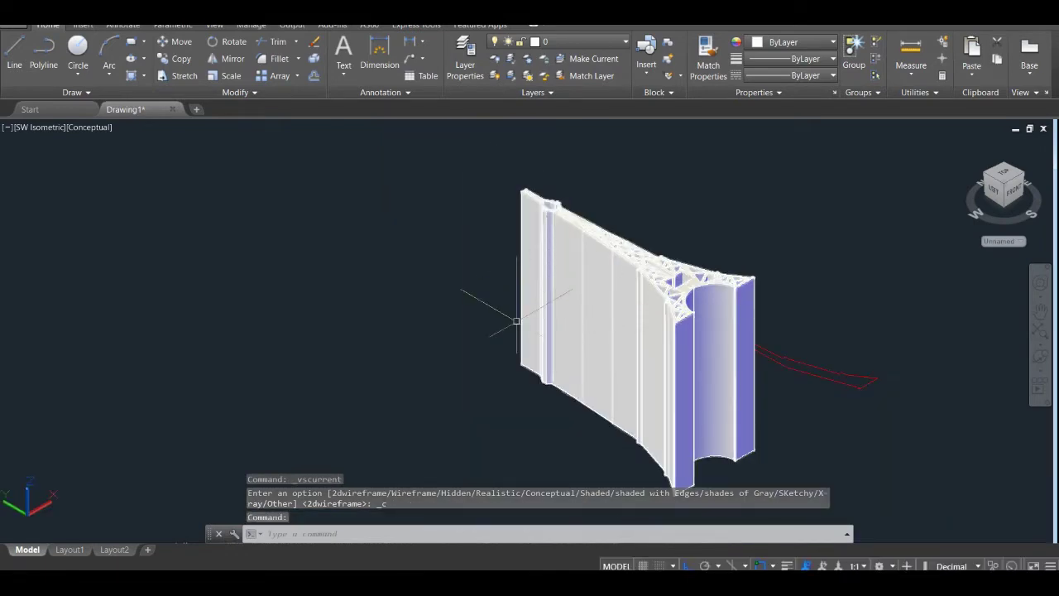
{"action": "mouse_move", "coordinate": [637, 341]}
{"action": "middle_mouse_down", "text": "shift"}
{"action": "mouse_move", "coordinate": [781, 279]}
{"action": "mouse_move", "coordinate": [846, 227]}
{"action": "mouse_move", "coordinate": [780, 217]}
{"action": "mouse_move", "coordinate": [685, 311]}
{"action": "mouse_move", "coordinate": [886, 232]}
{"action": "middle_mouse_up", "text": "shift"}
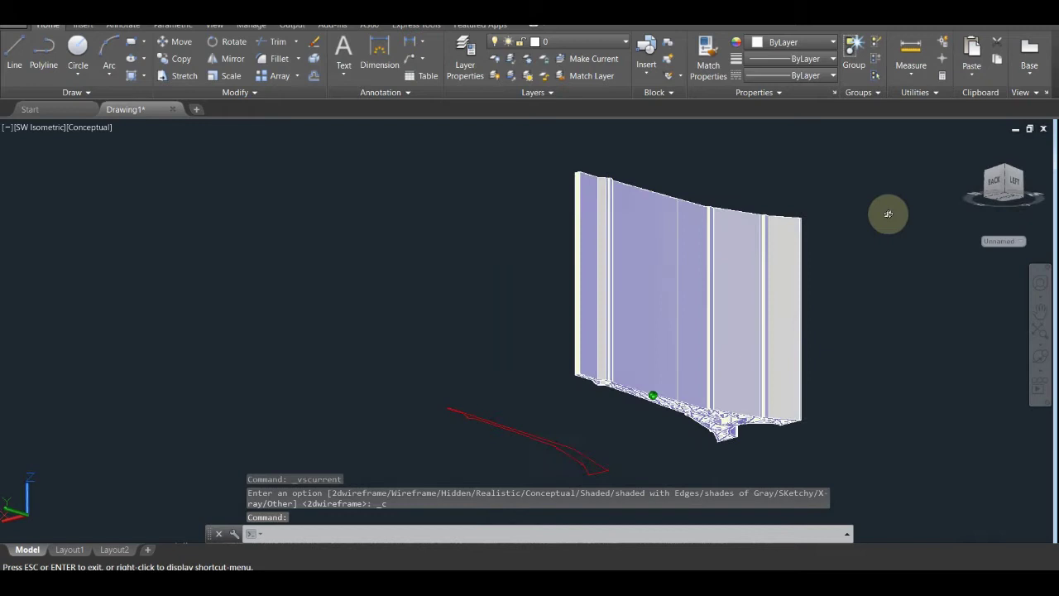
{"action": "mouse_move", "coordinate": [887, 215]}
{"action": "middle_mouse_down", "text": "shift"}
{"action": "mouse_move", "coordinate": [886, 168]}
{"action": "mouse_move", "coordinate": [568, 354]}
{"action": "mouse_move", "coordinate": [362, 315]}
{"action": "mouse_move", "coordinate": [643, 307]}
{"action": "mouse_move", "coordinate": [625, 322]}
{"action": "middle_mouse_up", "text": "shift"}
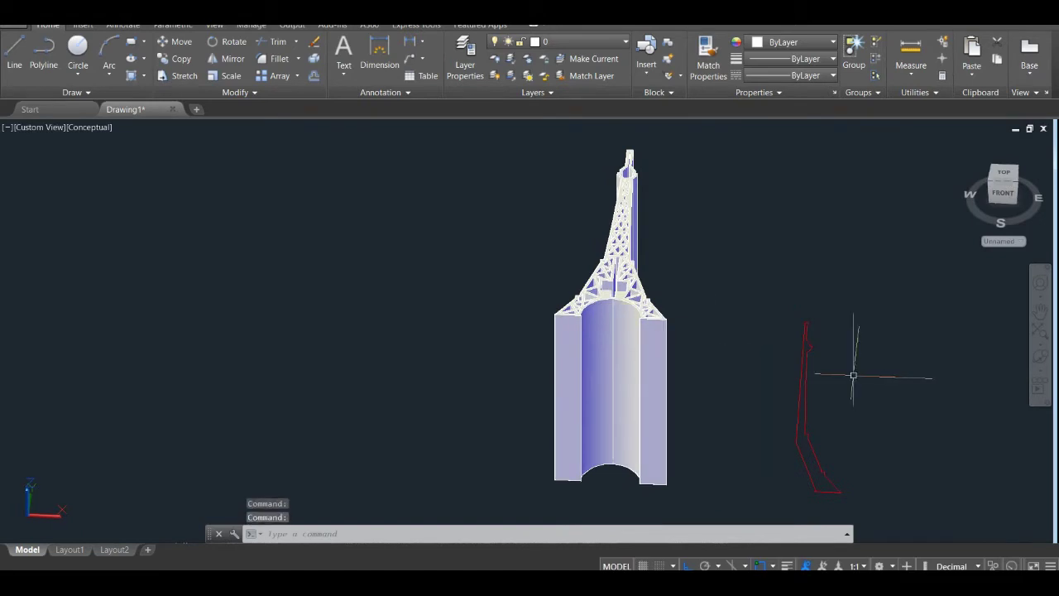
- Extrude the red half-tower outline to a height of 50 beside the lattice tower
{"action": "middle_click_drag", "start_coordinate": [853, 376], "coordinate": [683, 342]}
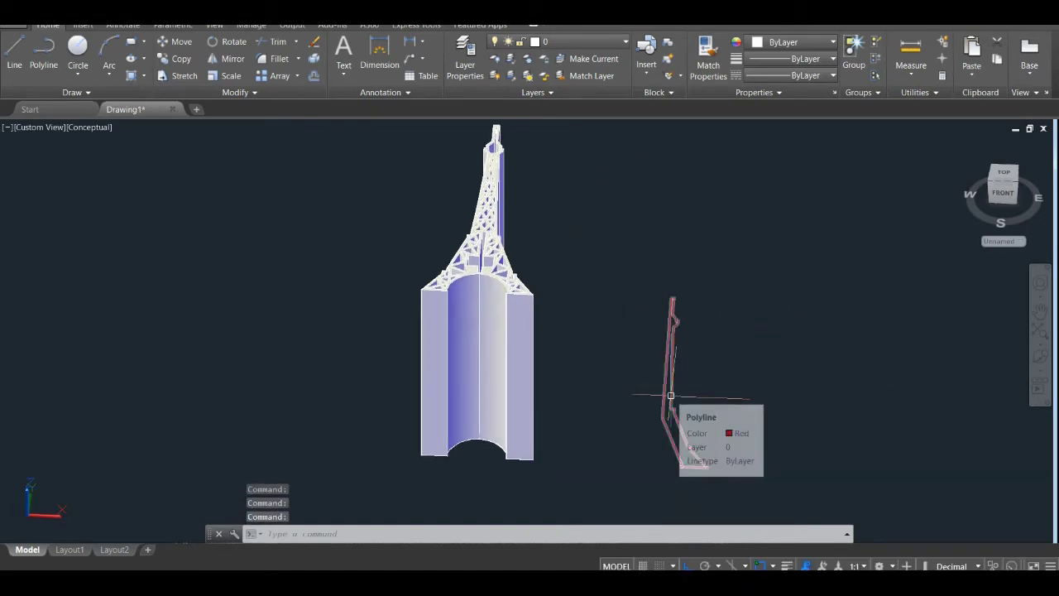
{"action": "type", "text": "EXT"}
{"action": "key", "text": "Return"}
{"action": "left_click", "coordinate": [709, 383]}
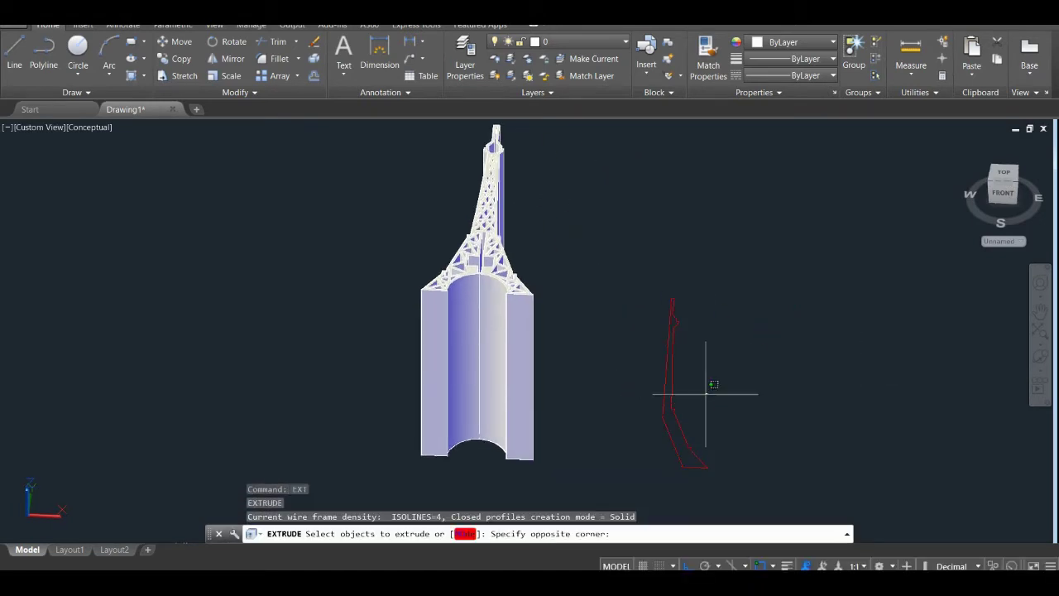
{"action": "left_click", "coordinate": [650, 450]}
{"action": "key", "text": "Return"}
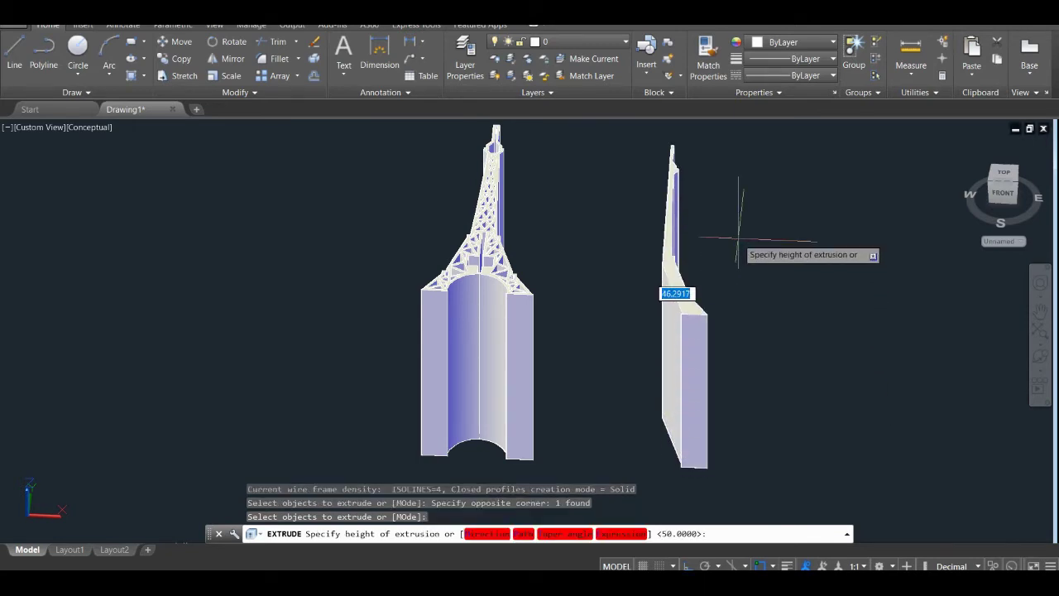
{"action": "type", "text": "50"}
{"action": "key", "text": "Return"}
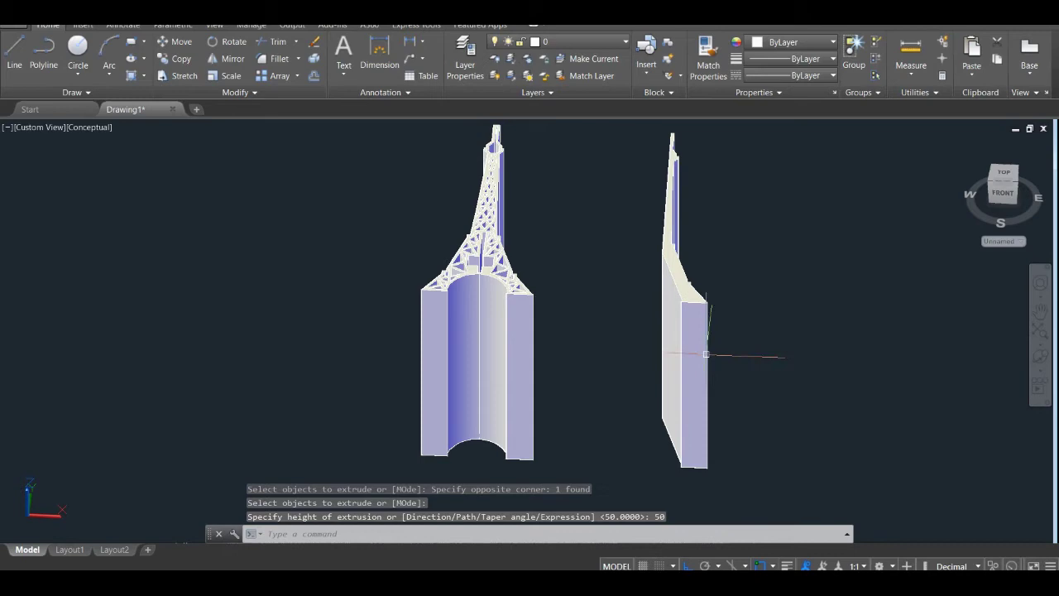
{"action": "middle_click_drag", "start_coordinate": [709, 355], "coordinate": [505, 402]}
{"action": "mouse_move", "coordinate": [418, 374]}
{"action": "middle_mouse_down", "text": "shift"}
{"action": "mouse_move", "coordinate": [671, 386]}
{"action": "mouse_move", "coordinate": [503, 366]}
{"action": "mouse_move", "coordinate": [289, 374]}
{"action": "mouse_move", "coordinate": [237, 336]}
{"action": "mouse_move", "coordinate": [355, 389]}
{"action": "mouse_move", "coordinate": [378, 373]}
{"action": "mouse_move", "coordinate": [500, 368]}
{"action": "middle_mouse_up", "text": "shift"}
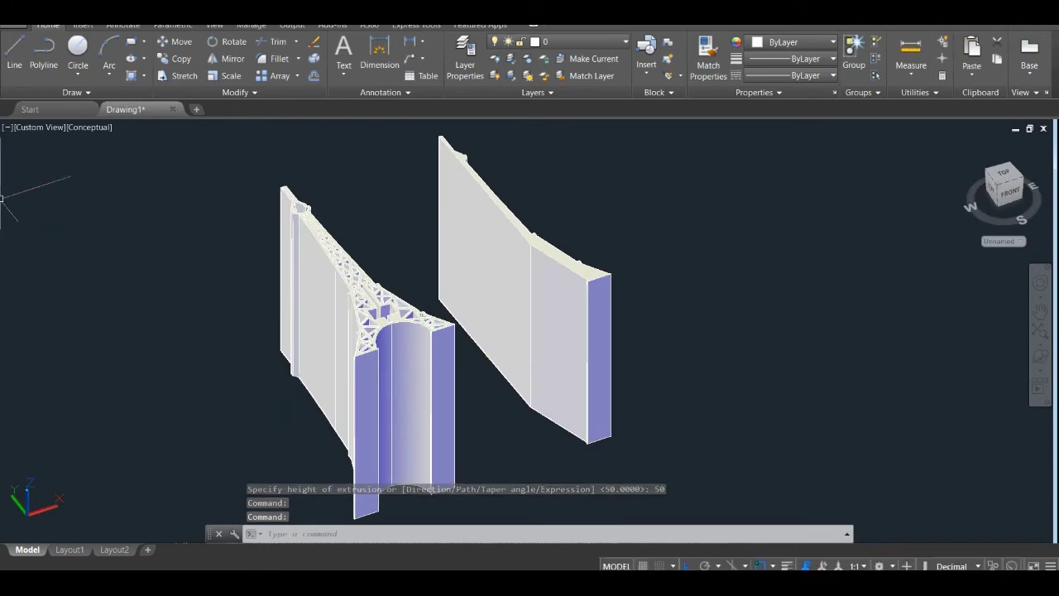
- Switch to the front view and clear the stray selection attempts
{"action": "left_click", "coordinate": [26, 129]}
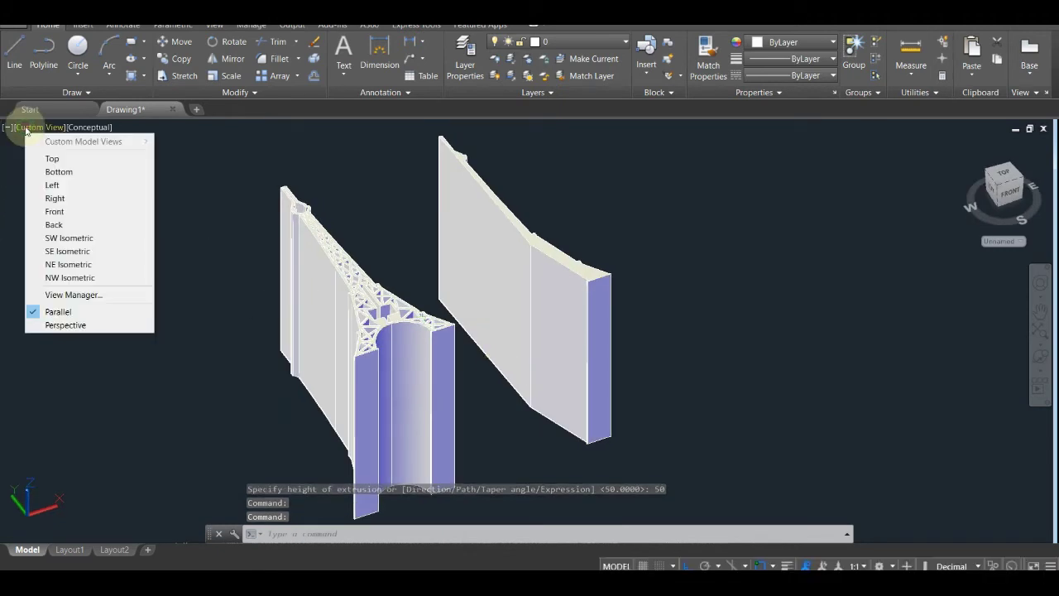
{"action": "left_click", "coordinate": [63, 240]}
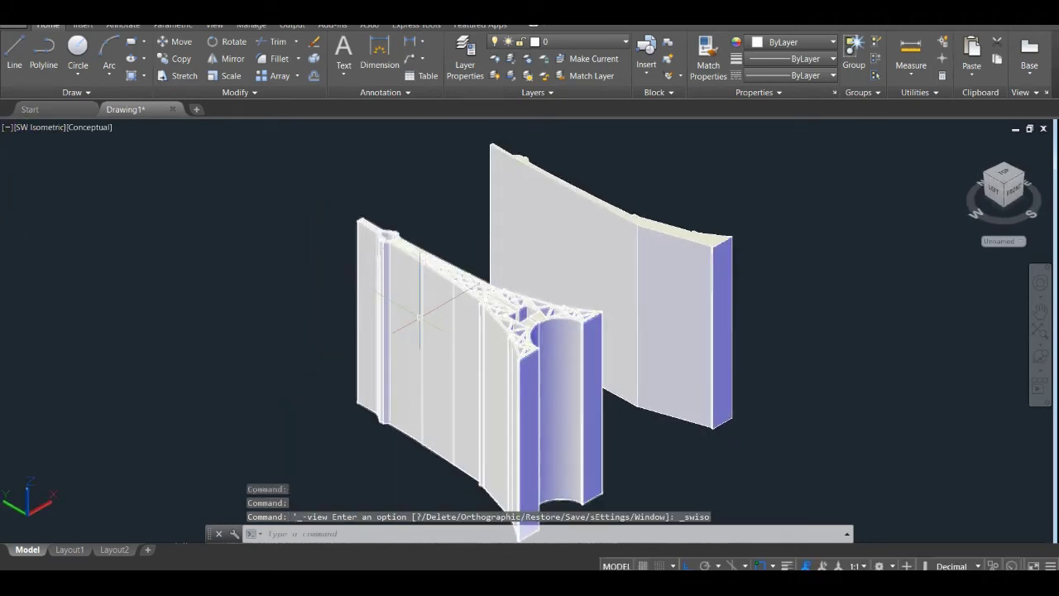
{"action": "left_click", "coordinate": [32, 126]}
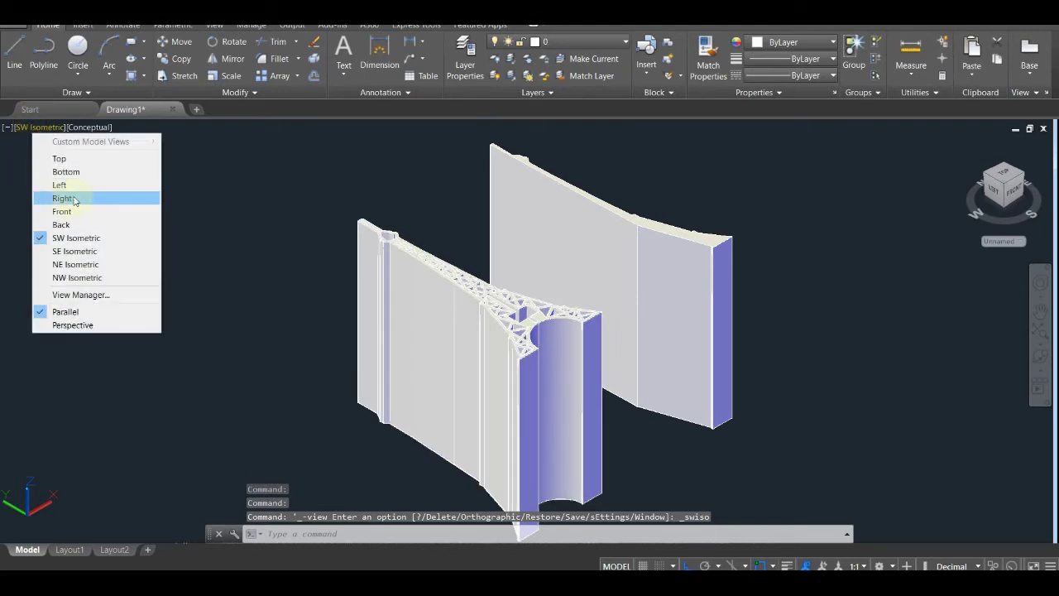
{"action": "left_click", "coordinate": [72, 212]}
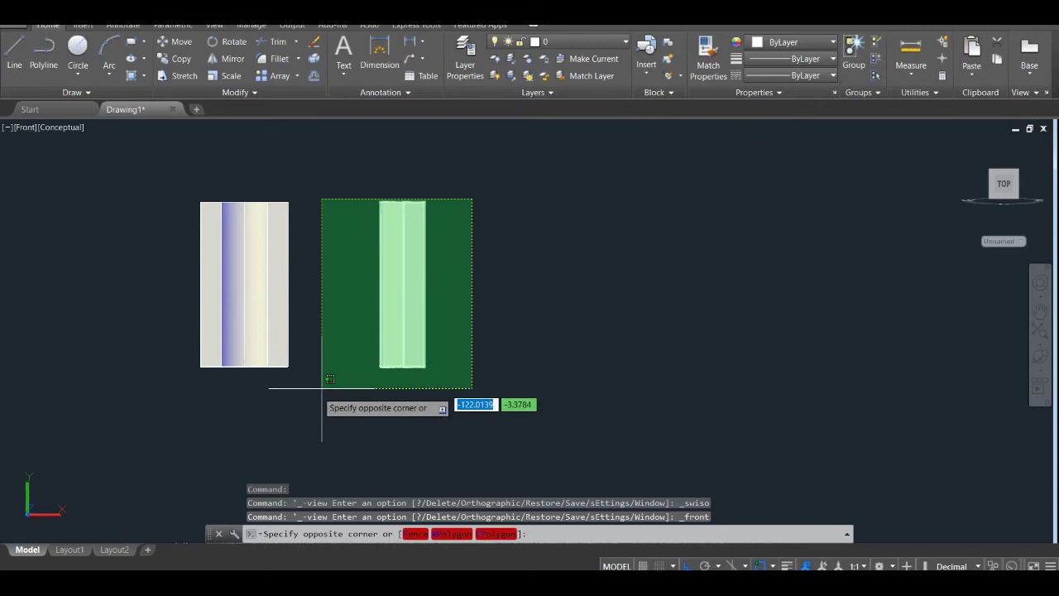
{"action": "key", "text": "Escape"}
{"action": "left_click", "coordinate": [567, 176]}
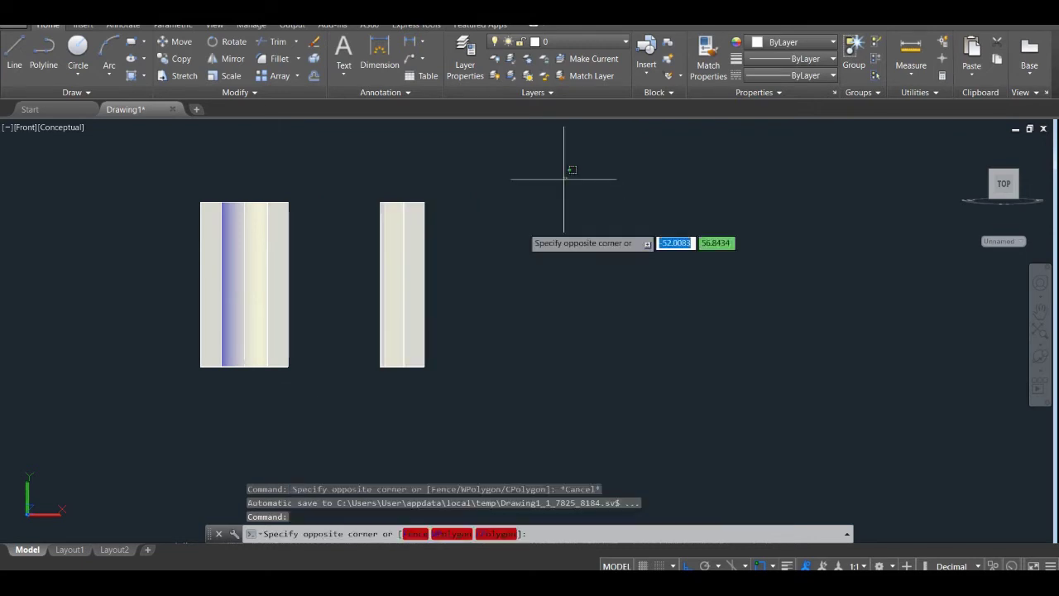
{"action": "left_click", "coordinate": [356, 381]}
{"action": "key", "text": "Escape"}
{"action": "left_click", "coordinate": [544, 192]}
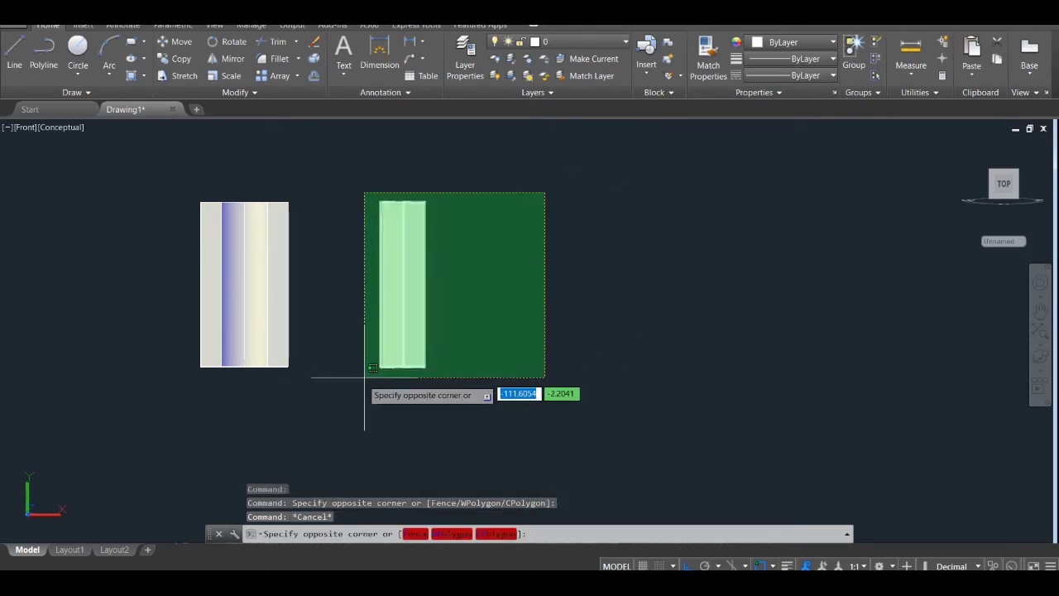
{"action": "key", "text": "Escape"}
- Rotate the right-hand solid 90 degrees about its midpoint
{"action": "key", "text": "Return"}
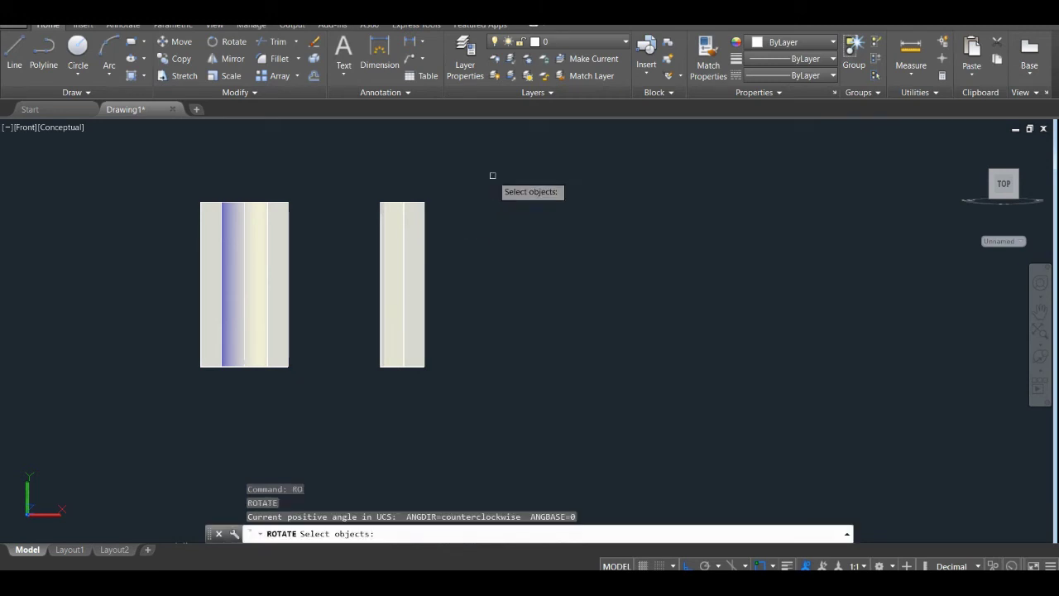
{"action": "left_click", "coordinate": [491, 172]}
{"action": "left_click", "coordinate": [387, 371]}
{"action": "key", "text": "Return"}
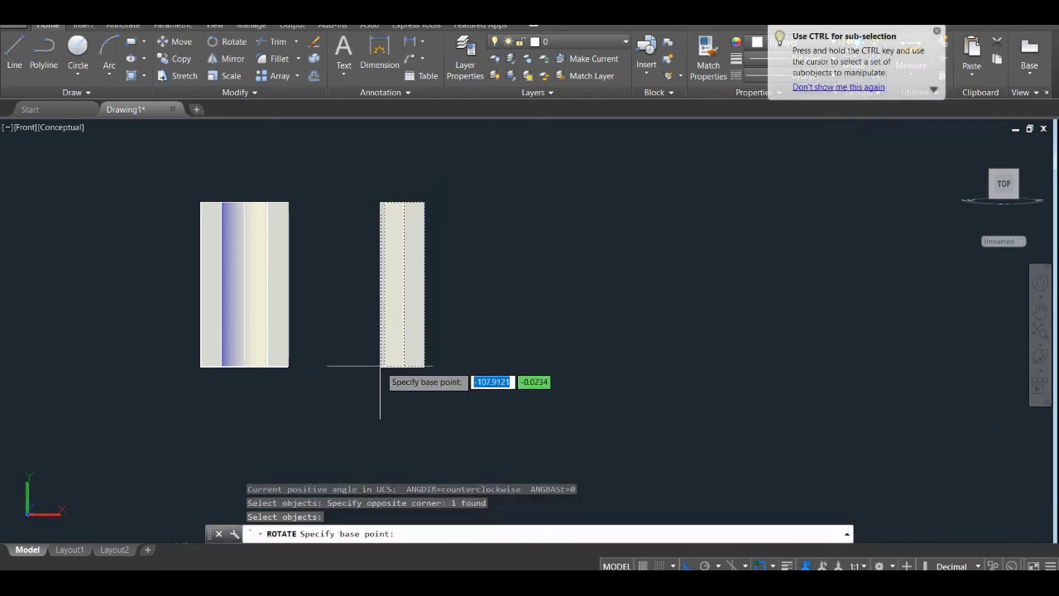
{"action": "left_click", "coordinate": [393, 284]}
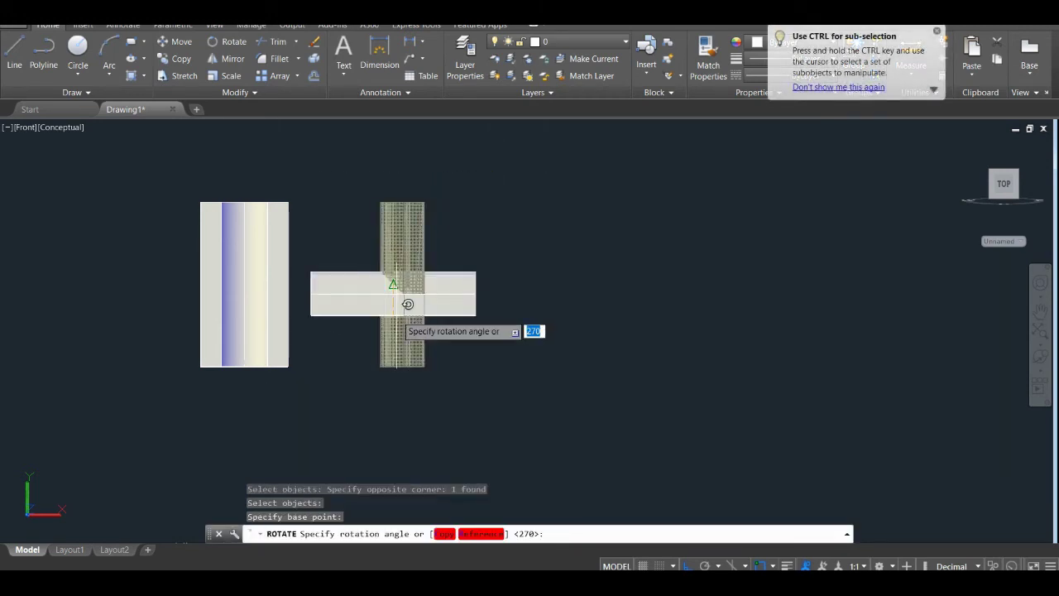
{"action": "key", "text": "Return"}
{"action": "middle_click_drag", "start_coordinate": [390, 320], "coordinate": [437, 331]}
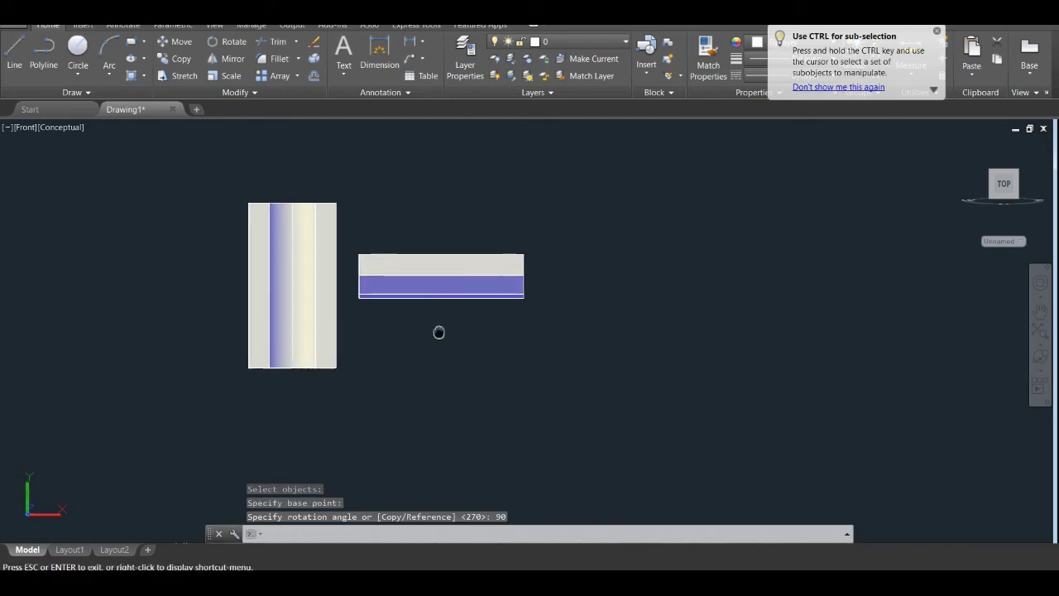
{"action": "type", "text": "M"}
- Move the rotated solid so it crosses through the middle of the tower solid
{"action": "key", "text": "Return"}
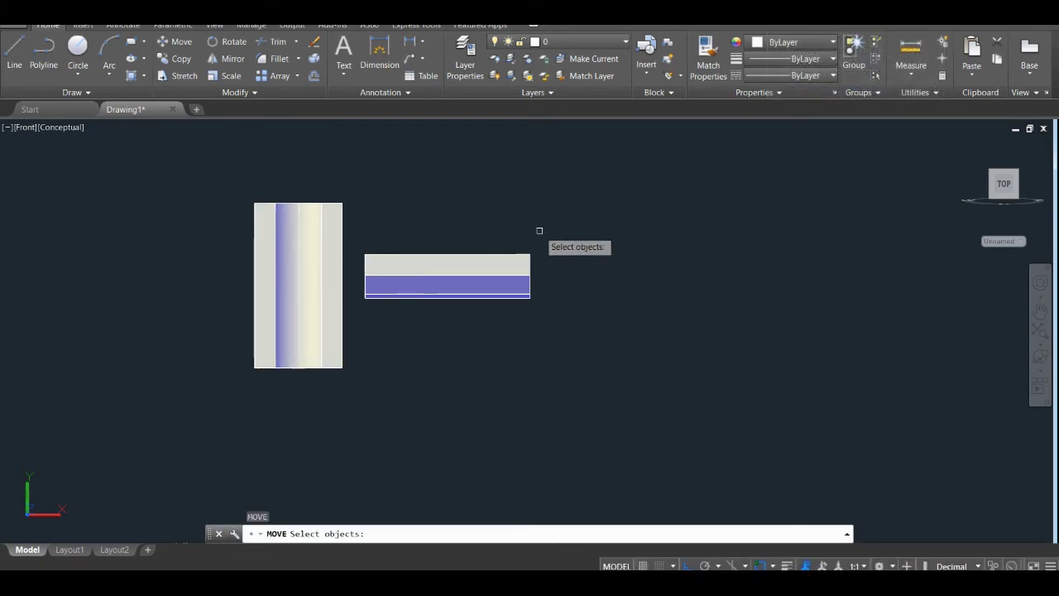
{"action": "left_click", "coordinate": [538, 230]}
{"action": "left_click", "coordinate": [414, 364]}
{"action": "key", "text": "Return"}
{"action": "left_click", "coordinate": [393, 434]}
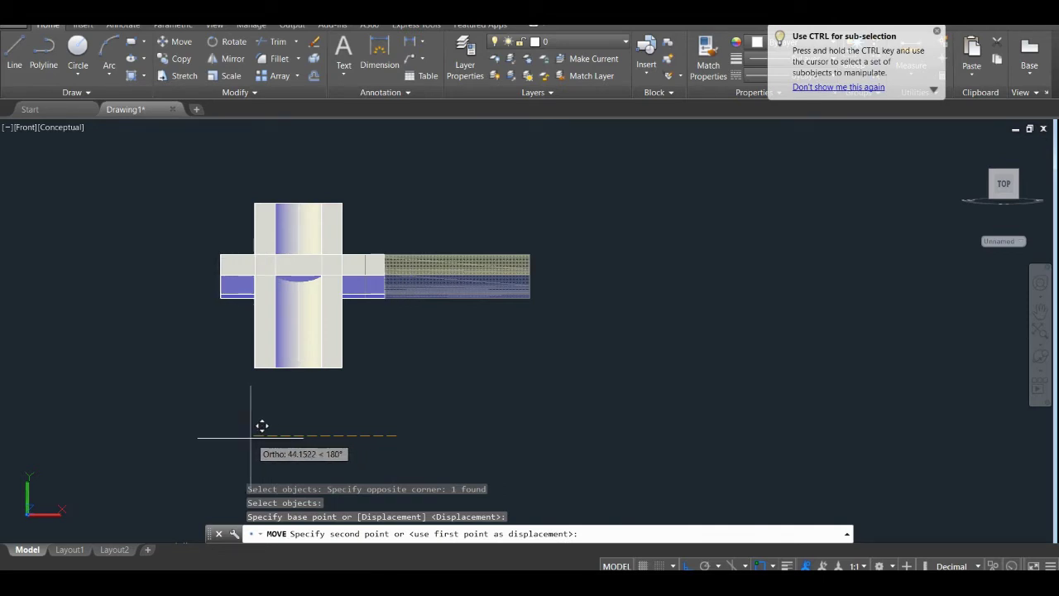
{"action": "left_click", "coordinate": [258, 424]}
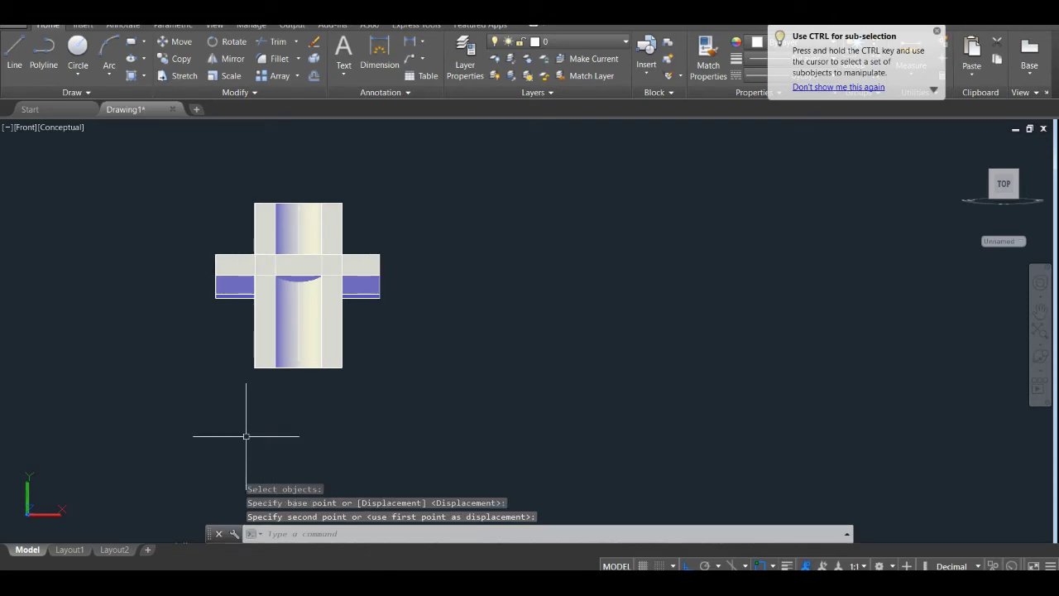
{"action": "left_click", "coordinate": [23, 128]}
{"action": "left_click", "coordinate": [45, 238]}
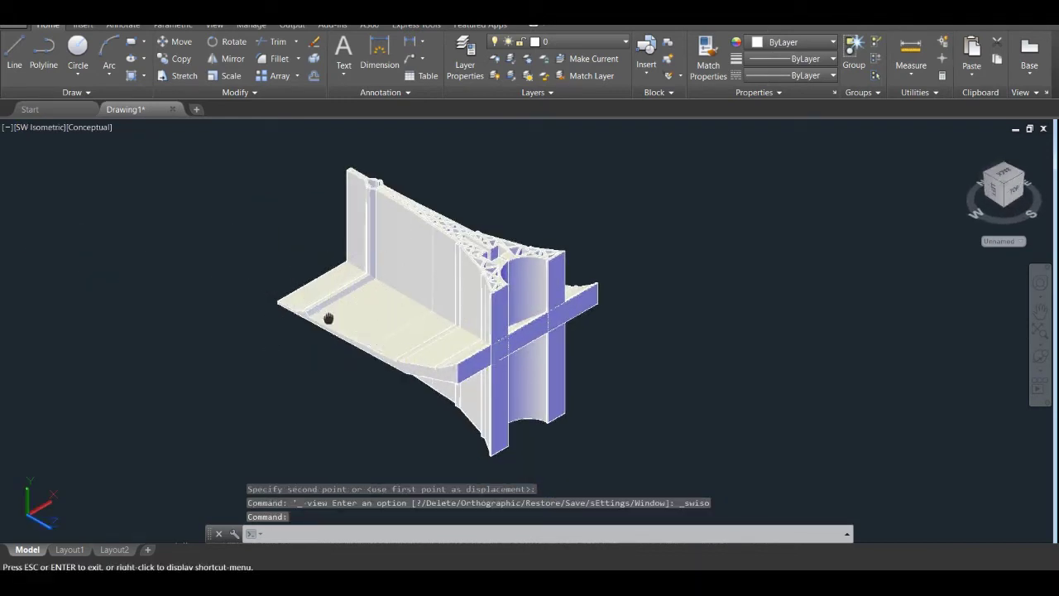
{"action": "middle_click_drag", "start_coordinate": [329, 314], "coordinate": [225, 346]}
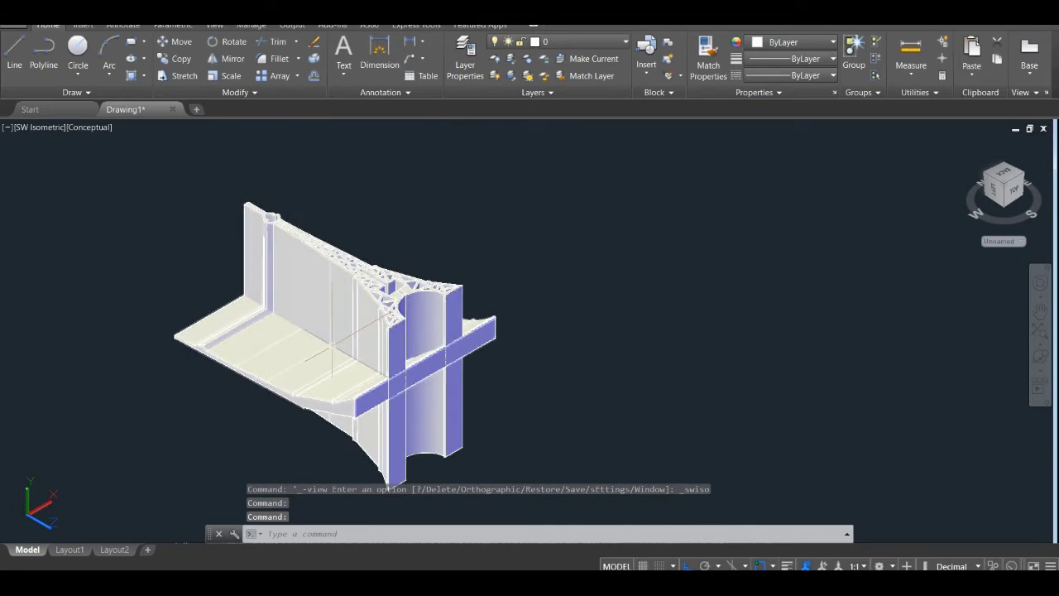
{"action": "mouse_move", "coordinate": [356, 335]}
{"action": "middle_mouse_down", "text": "shift"}
{"action": "mouse_move", "coordinate": [390, 336]}
{"action": "mouse_move", "coordinate": [588, 230]}
{"action": "middle_mouse_up", "text": "shift"}
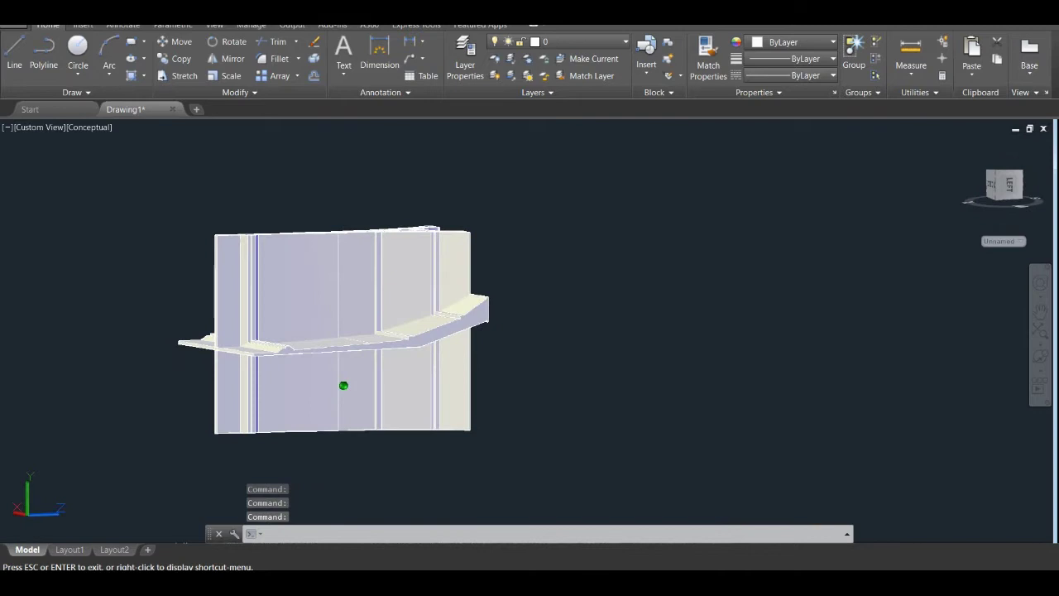
{"action": "key", "text": "Escape"}
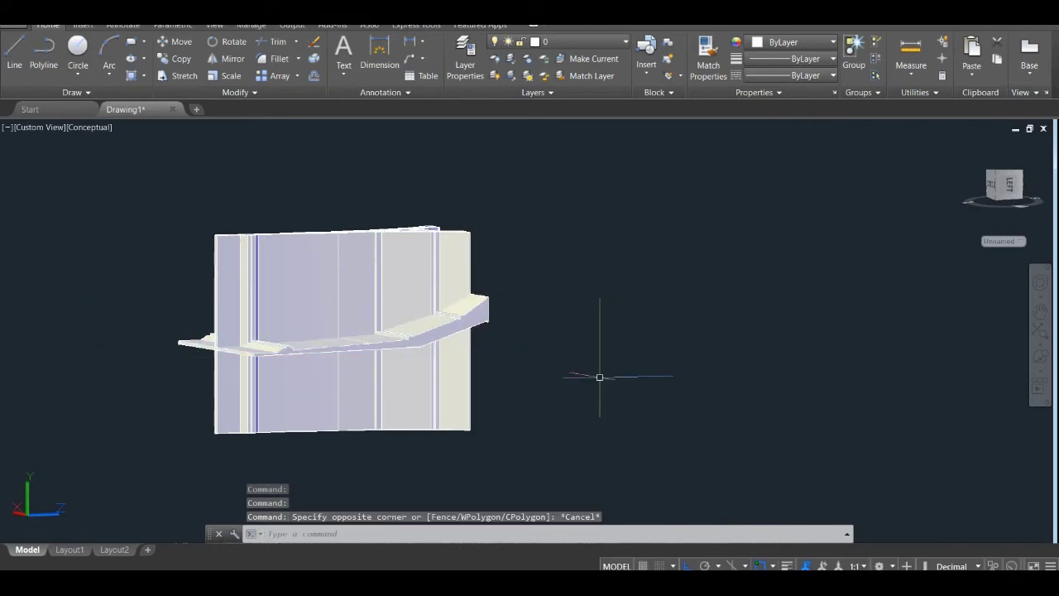
{"action": "mouse_move", "coordinate": [575, 315]}
{"action": "middle_mouse_down", "text": "shift"}
{"action": "mouse_move", "coordinate": [463, 331]}
{"action": "mouse_move", "coordinate": [337, 381]}
{"action": "mouse_move", "coordinate": [456, 373]}
{"action": "middle_mouse_up", "text": "shift"}
{"action": "scroll", "coordinate": [447, 347], "scroll_direction": "up", "scroll_amount": 3}
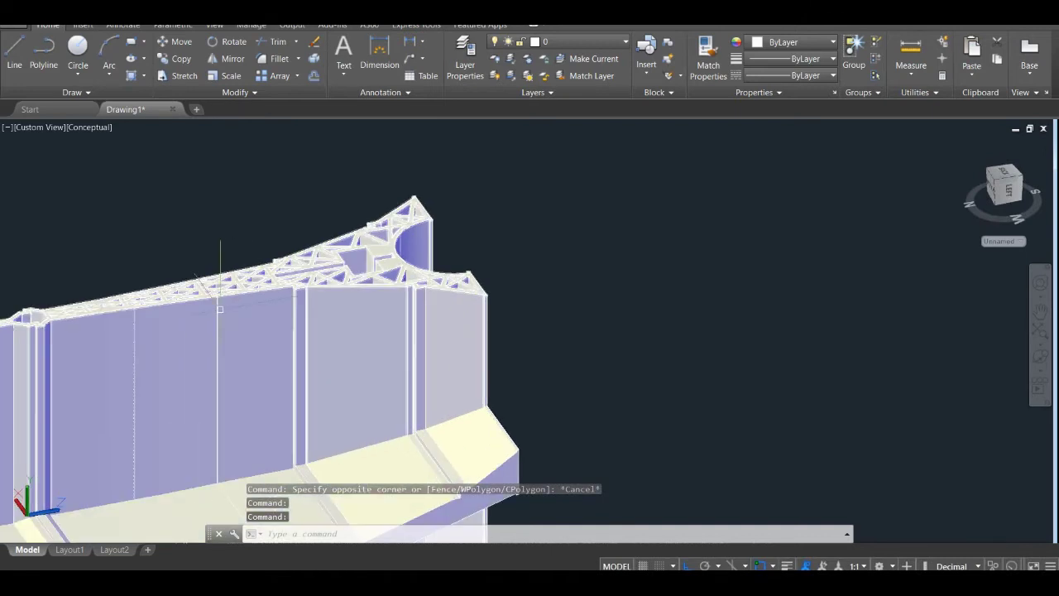
{"action": "middle_click_drag", "start_coordinate": [232, 331], "coordinate": [442, 317]}
{"action": "key", "text": "Escape"}
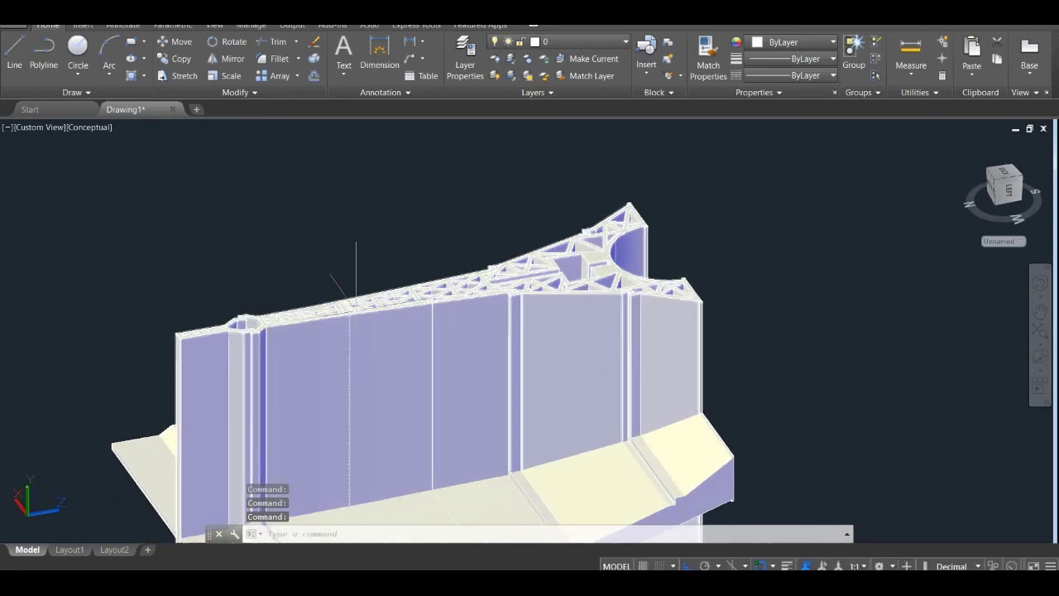
{"action": "scroll", "coordinate": [383, 293], "scroll_direction": "up", "scroll_amount": 3}
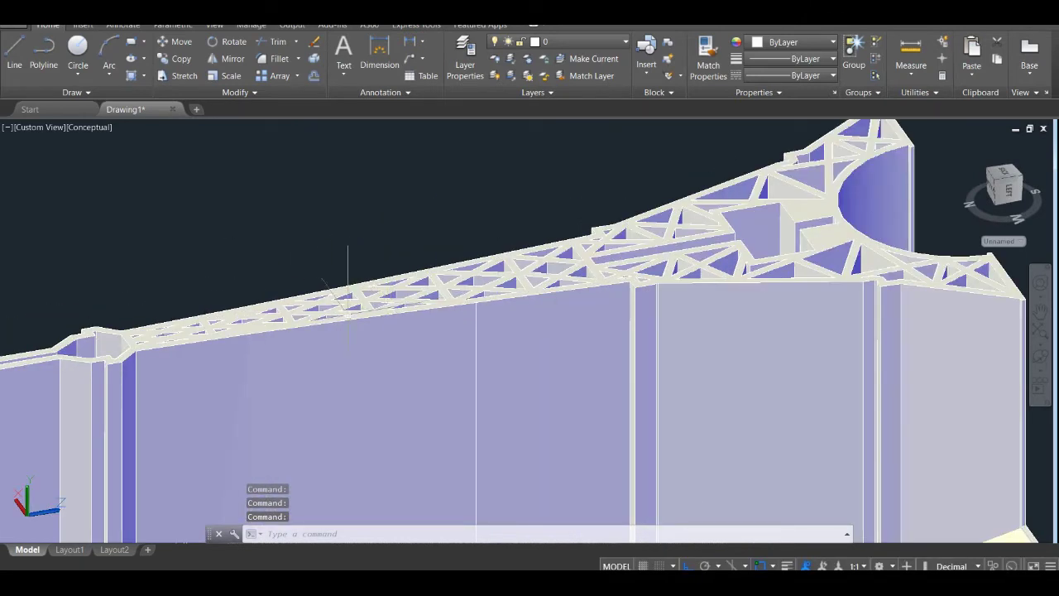
{"action": "scroll", "coordinate": [348, 298], "scroll_direction": "down", "scroll_amount": 1}
{"action": "scroll", "coordinate": [348, 298], "scroll_direction": "down", "scroll_amount": 2}
{"action": "middle_click_drag", "start_coordinate": [372, 313], "coordinate": [464, 327], "text": "shift"}
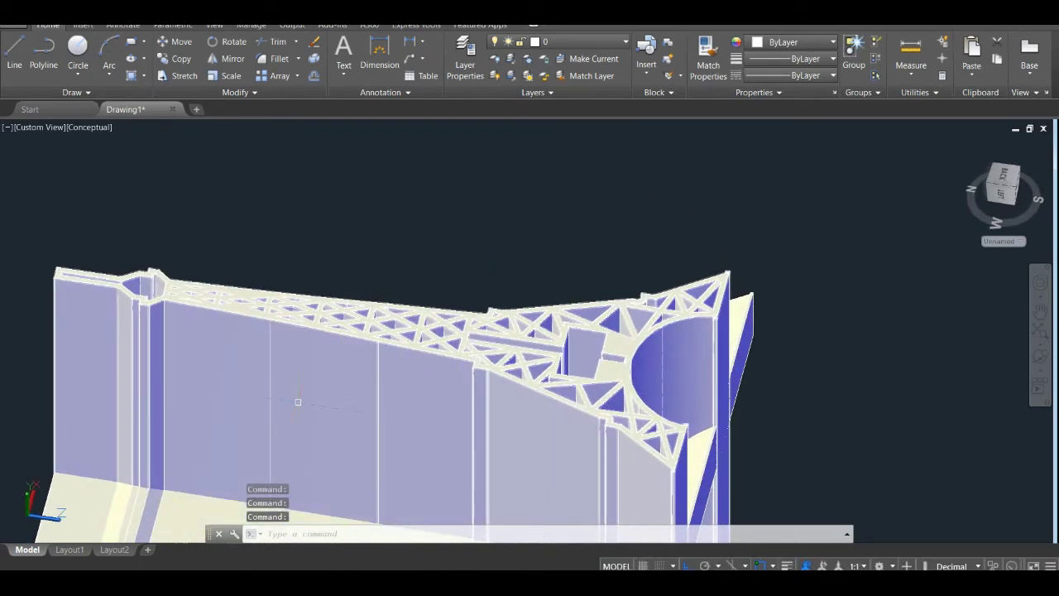
{"action": "mouse_move", "coordinate": [388, 436]}
{"action": "middle_mouse_down", "text": "shift"}
{"action": "mouse_move", "coordinate": [471, 298]}
{"action": "mouse_move", "coordinate": [467, 283]}
{"action": "mouse_move", "coordinate": [404, 298]}
{"action": "middle_mouse_up", "text": "shift"}
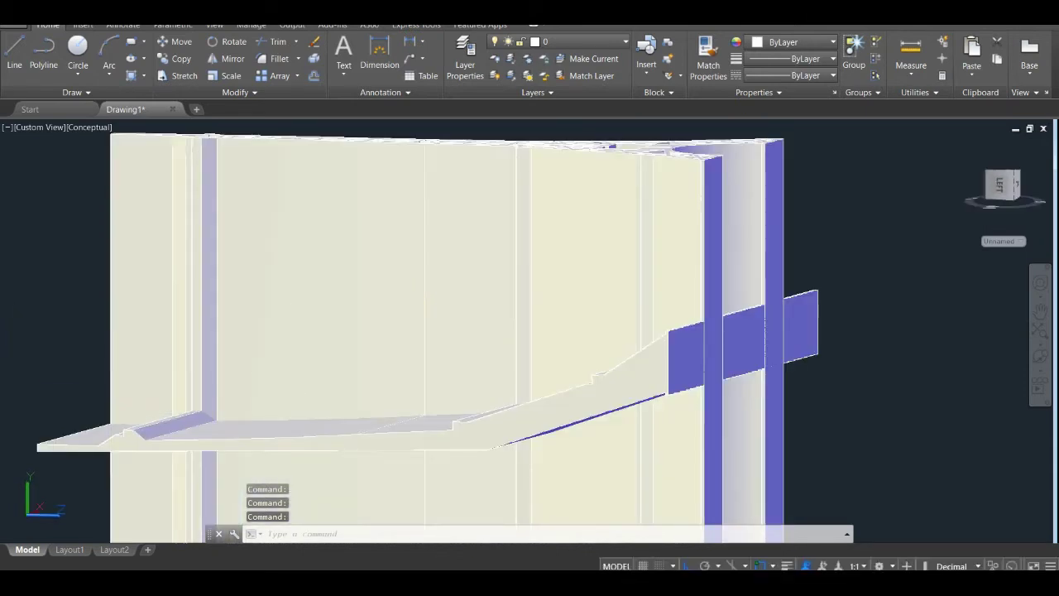
{"action": "left_click", "coordinate": [24, 385]}
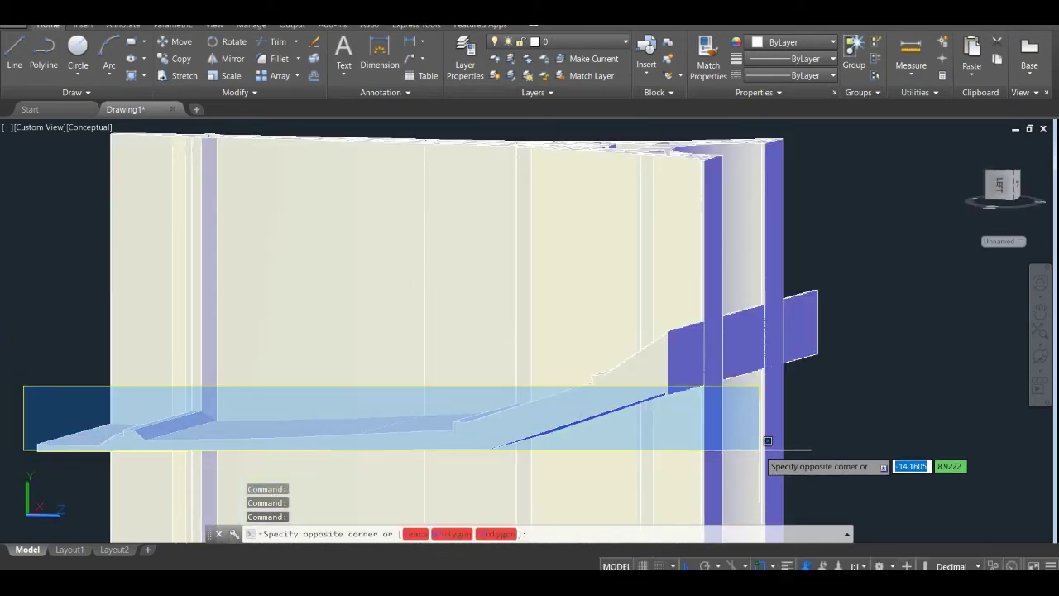
{"action": "key", "text": "Escape"}
{"action": "scroll", "coordinate": [564, 380], "scroll_direction": "down", "scroll_amount": 3}
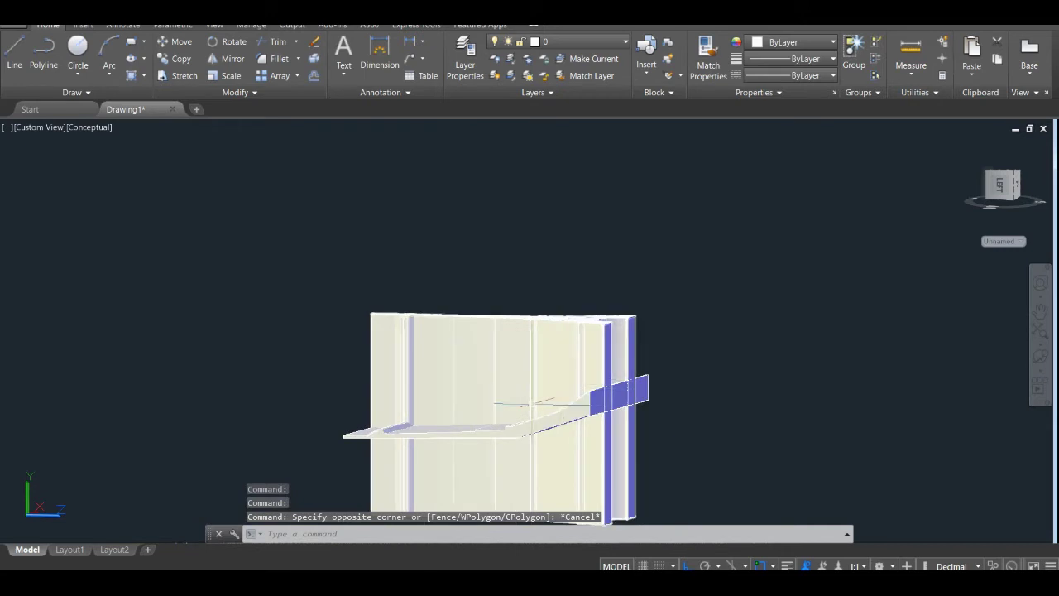
{"action": "middle_click_drag", "start_coordinate": [546, 393], "coordinate": [577, 326], "text": "shift"}
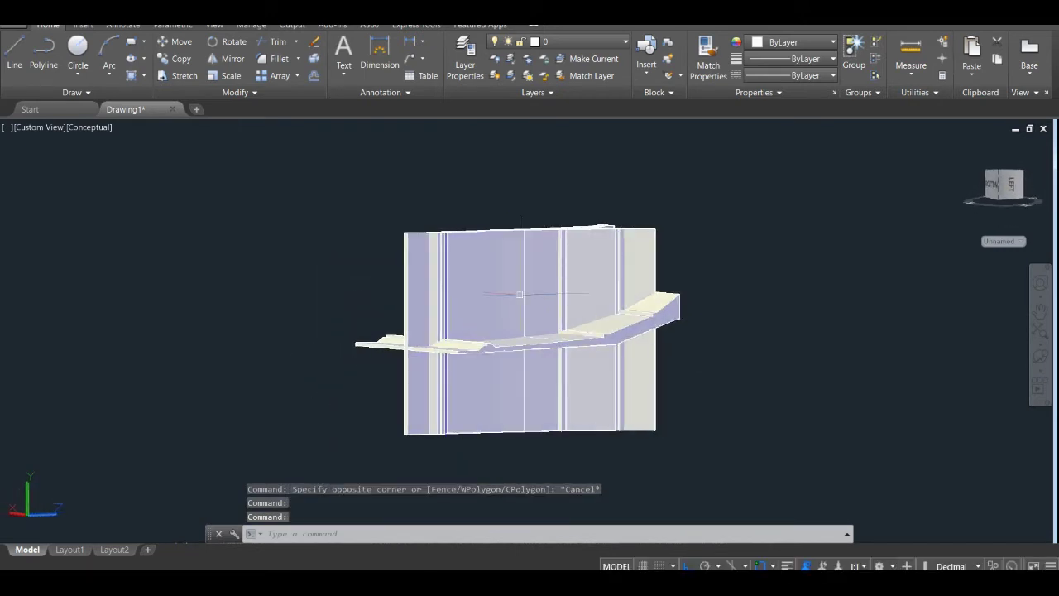
{"action": "mouse_move", "coordinate": [407, 272]}
{"action": "middle_mouse_down", "text": "shift"}
{"action": "mouse_move", "coordinate": [508, 310]}
{"action": "mouse_move", "coordinate": [472, 347]}
{"action": "mouse_move", "coordinate": [501, 371]}
{"action": "mouse_move", "coordinate": [483, 308]}
{"action": "mouse_move", "coordinate": [597, 299]}
{"action": "middle_mouse_up", "text": "shift"}
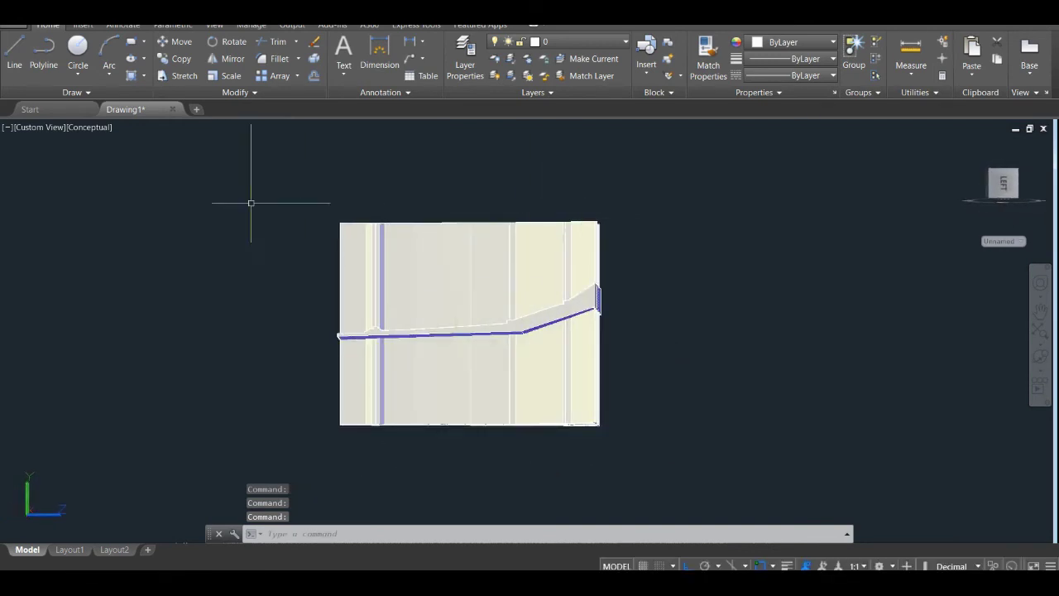
{"action": "left_click_drag", "start_coordinate": [251, 202], "coordinate": [629, 221]}
{"action": "left_click_drag", "start_coordinate": [644, 379], "coordinate": [414, 335]}
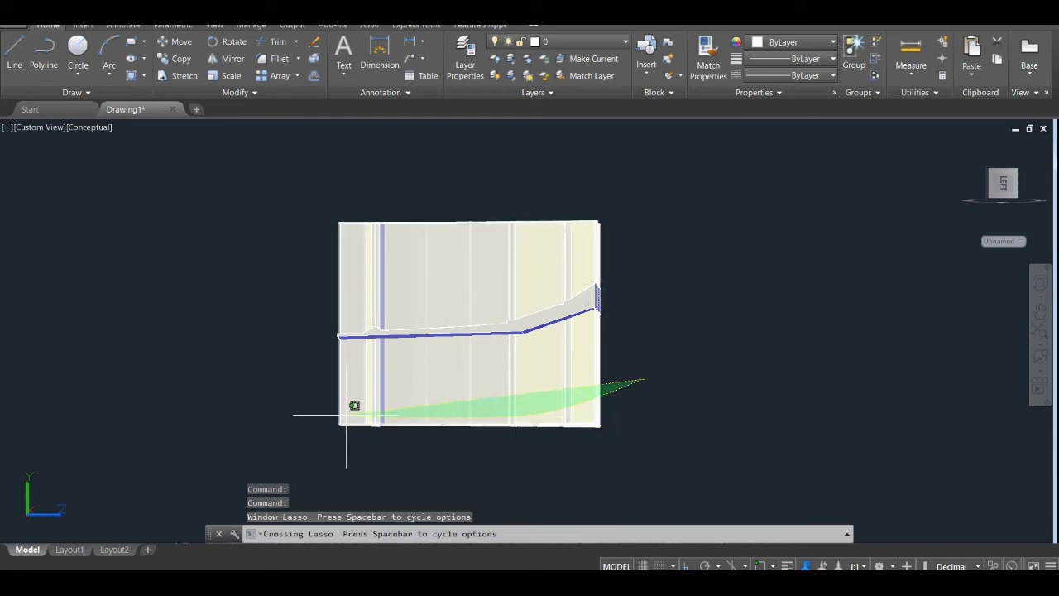
{"action": "left_click_drag", "start_coordinate": [609, 335], "coordinate": [613, 334]}
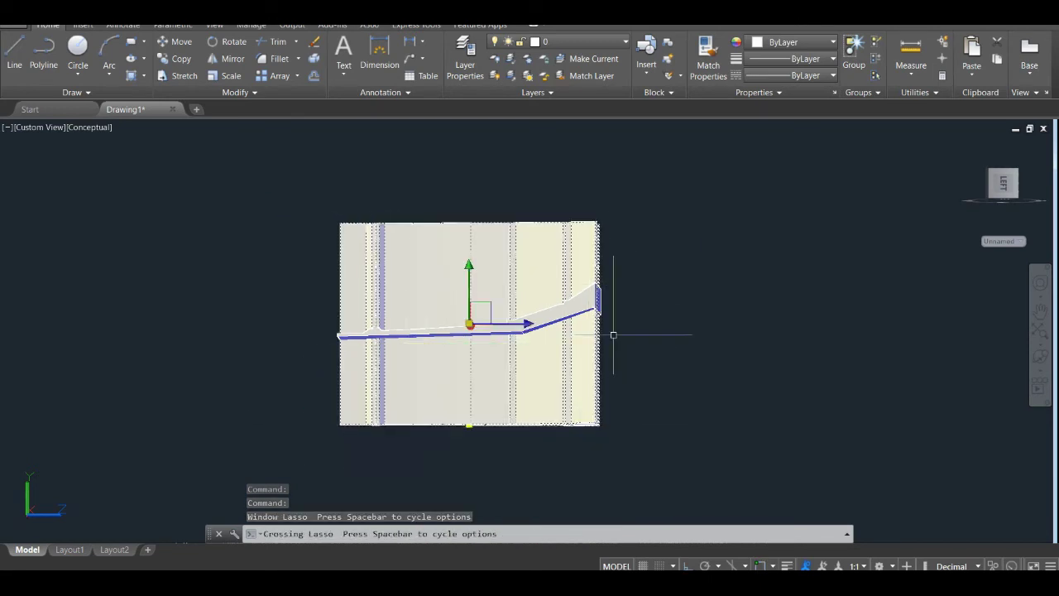
{"action": "middle_click_drag", "start_coordinate": [612, 334], "coordinate": [503, 396], "text": "shift"}
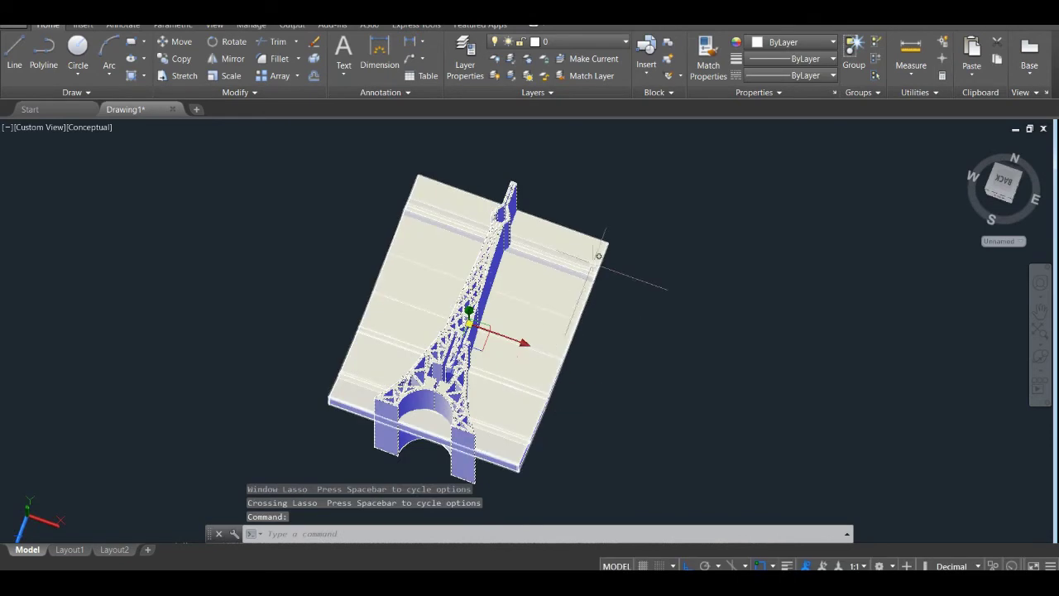
{"action": "left_click_drag", "start_coordinate": [548, 187], "coordinate": [535, 270]}
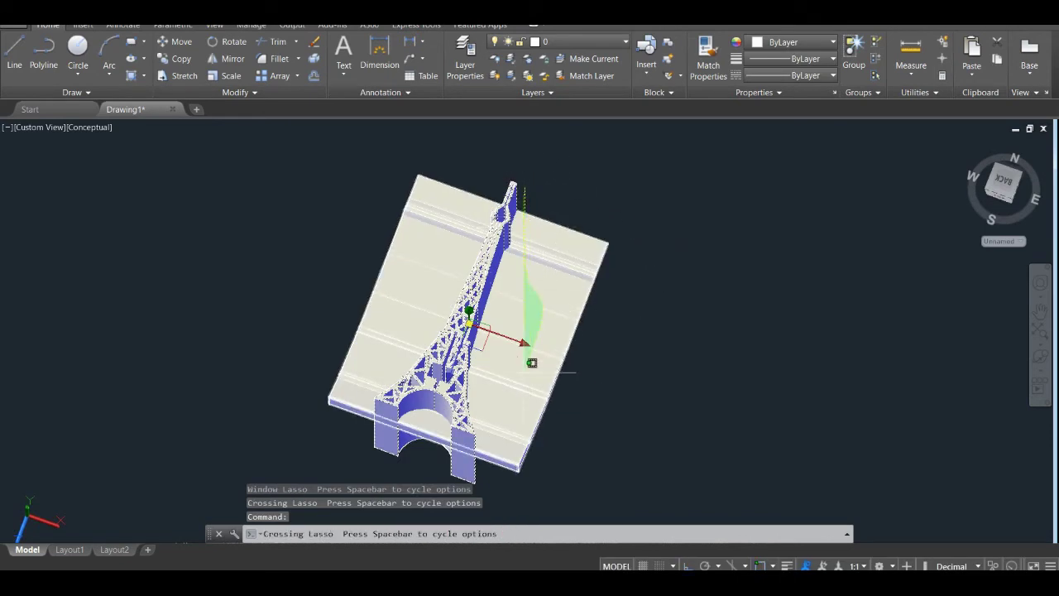
{"action": "left_click_drag", "start_coordinate": [515, 470], "coordinate": [603, 456]}
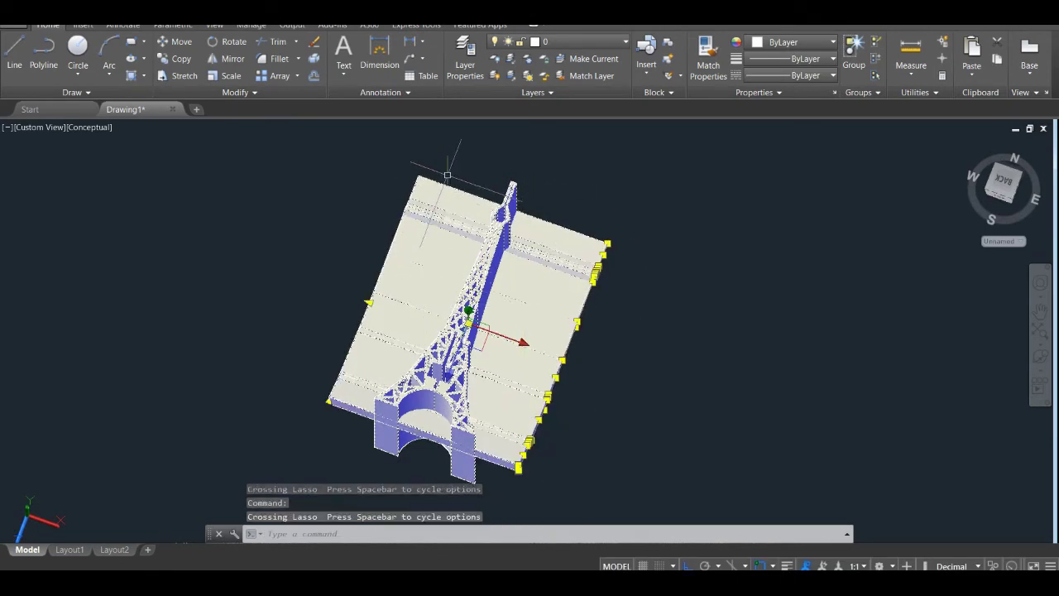
{"action": "left_click_drag", "start_coordinate": [307, 369], "coordinate": [626, 369]}
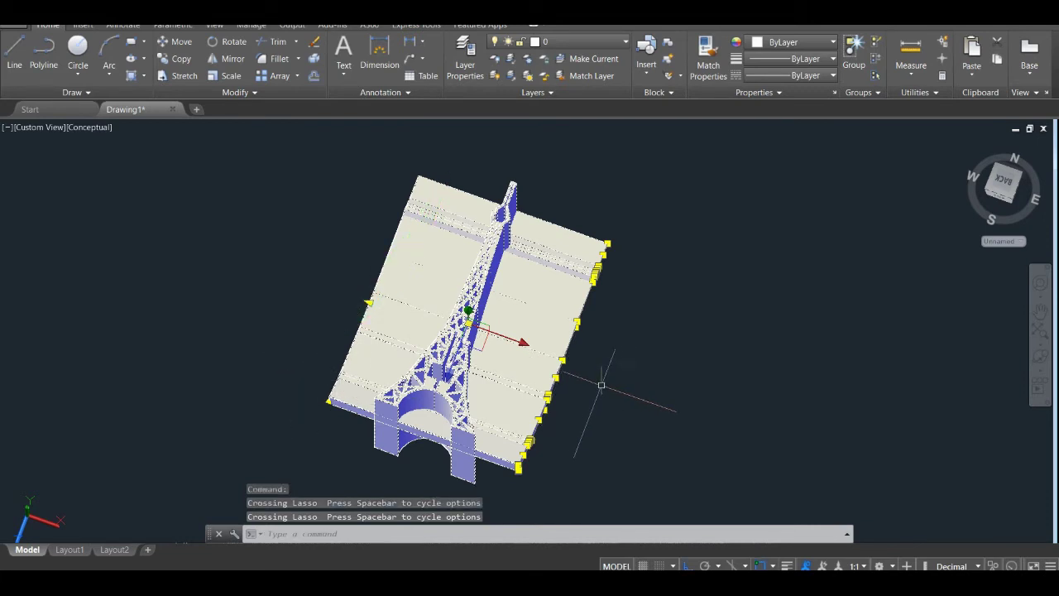
{"action": "key", "text": "Escape"}
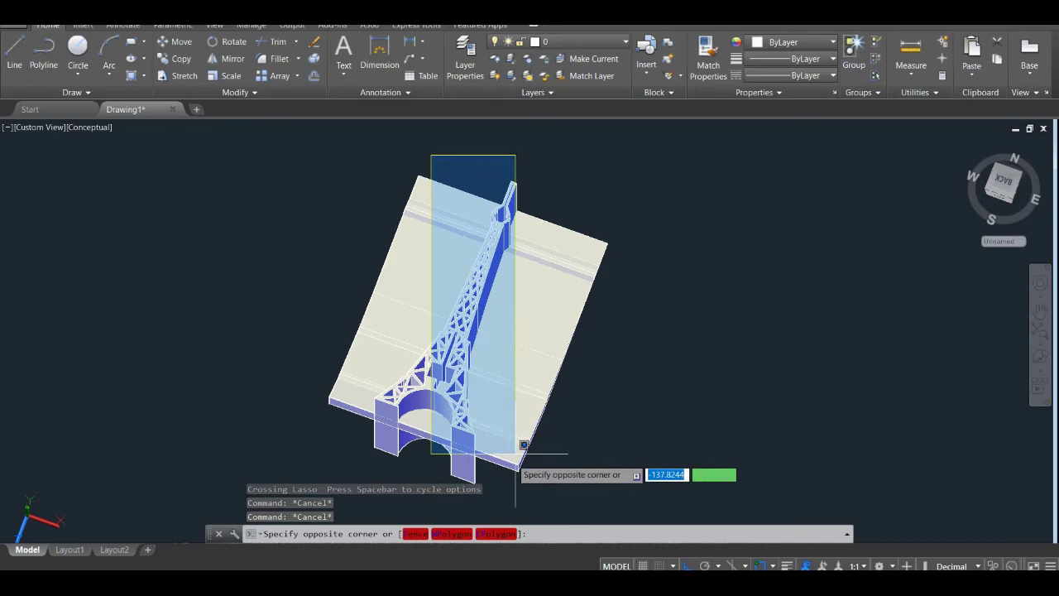
{"action": "key", "text": "Escape"}
{"action": "scroll", "coordinate": [451, 354], "scroll_direction": "up", "scroll_amount": 2}
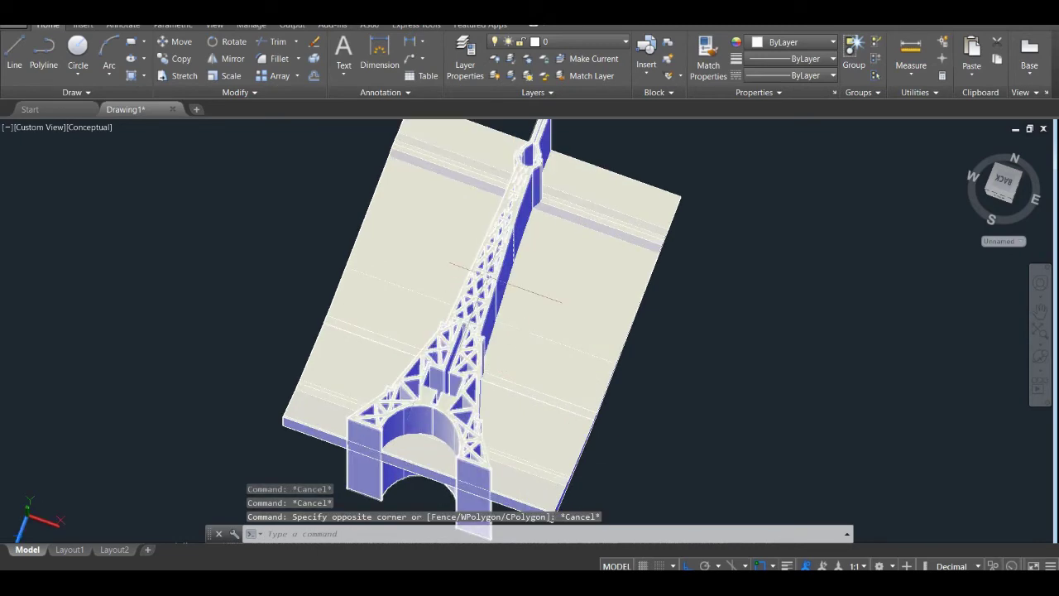
{"action": "middle_click_drag", "start_coordinate": [567, 418], "coordinate": [381, 193], "text": "shift"}
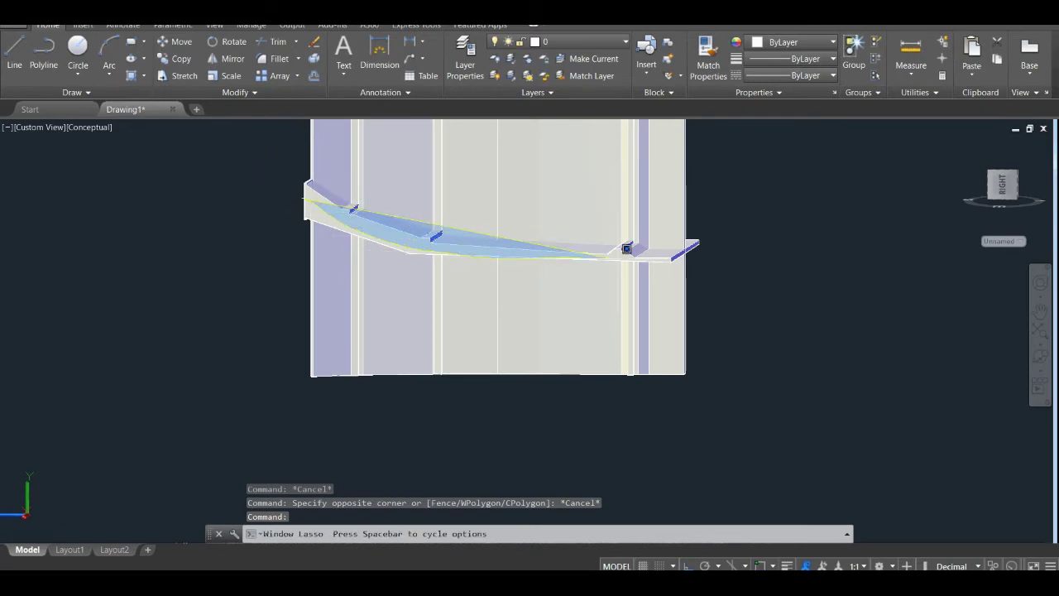
{"action": "key", "text": "Escape"}
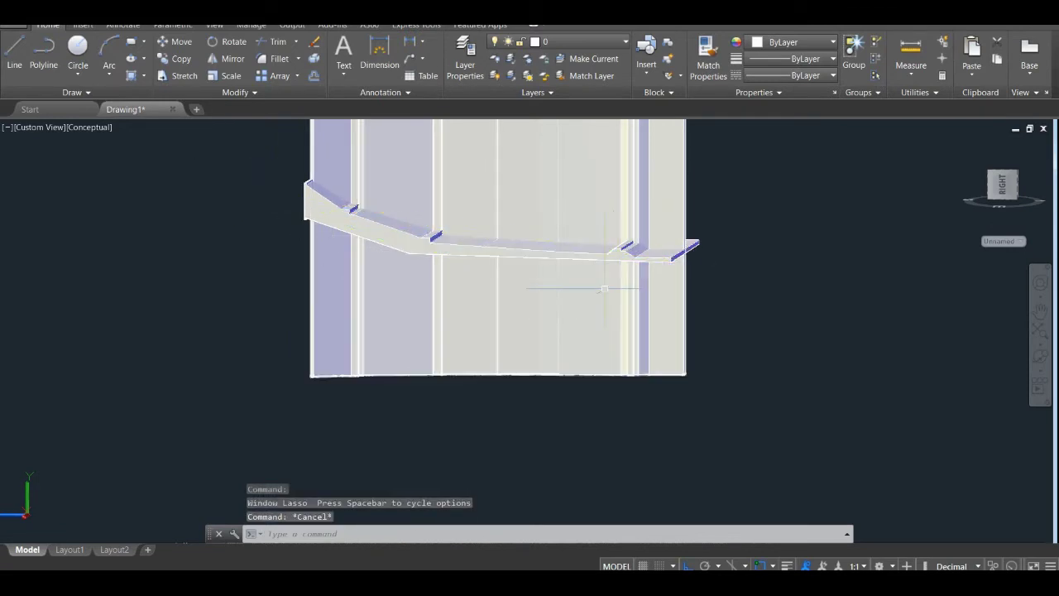
{"action": "scroll", "coordinate": [685, 250], "scroll_direction": "down", "scroll_amount": 3}
{"action": "mouse_move", "coordinate": [473, 291]}
{"action": "middle_mouse_down"}
{"action": "mouse_move", "coordinate": [388, 335]}
{"action": "mouse_move", "coordinate": [702, 392]}
{"action": "mouse_move", "coordinate": [629, 417]}
{"action": "mouse_move", "coordinate": [567, 373]}
{"action": "mouse_move", "coordinate": [612, 326]}
{"action": "middle_mouse_up"}
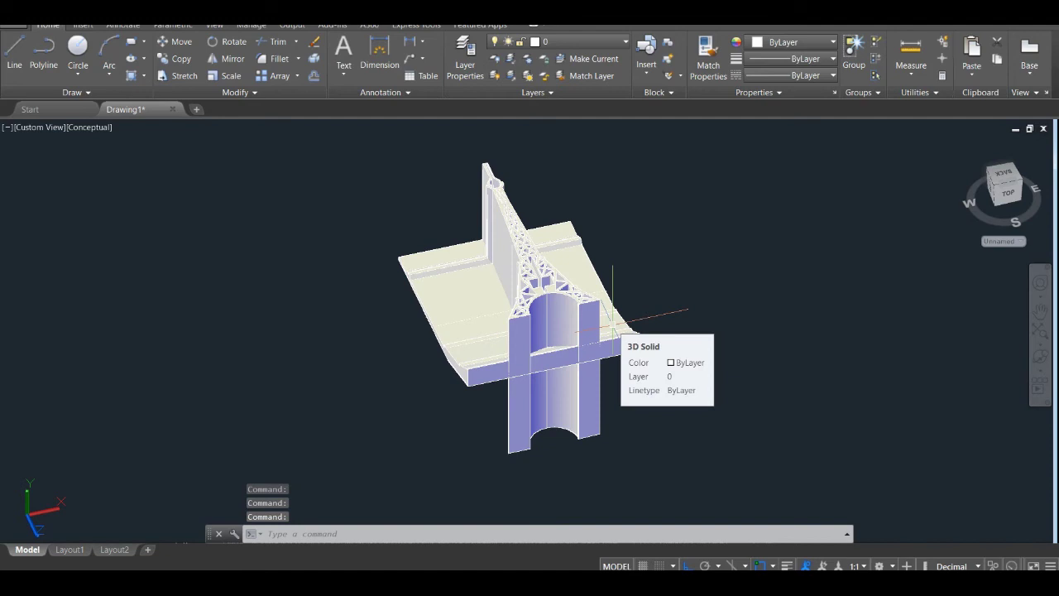
- Run INTERSECT on the tower solid and the crossing slab
{"action": "type", "text": "IN"}
{"action": "key", "text": "Return"}
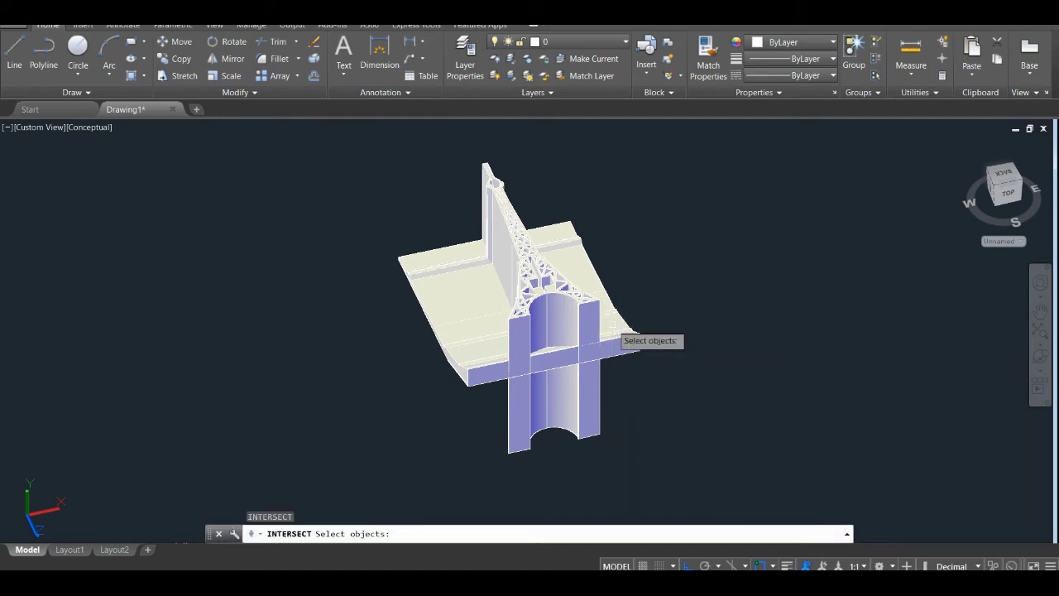
{"action": "scroll", "coordinate": [485, 300], "scroll_direction": "up", "scroll_amount": 3}
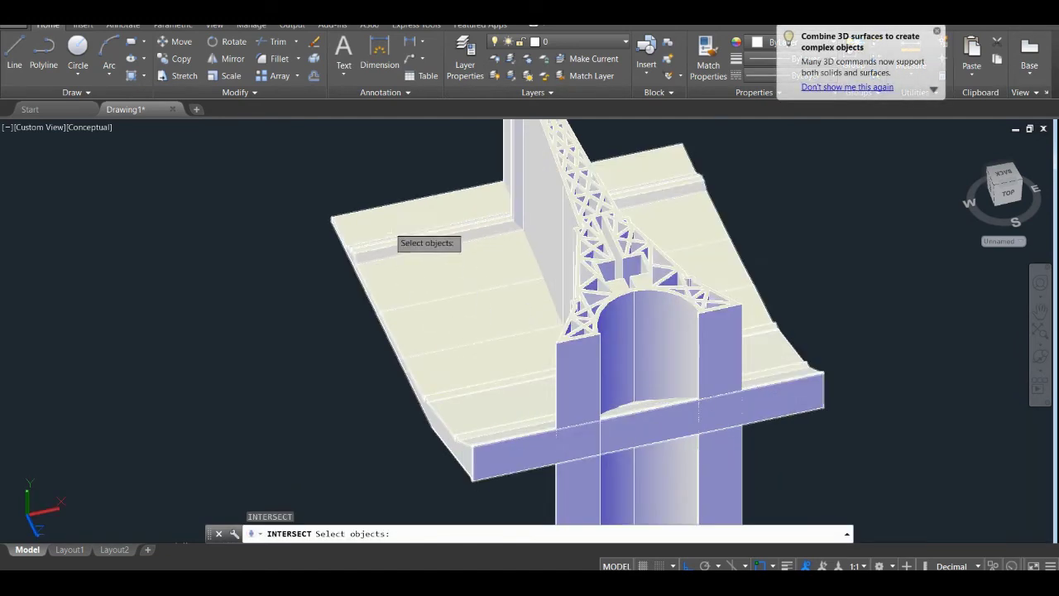
{"action": "left_click", "coordinate": [600, 209]}
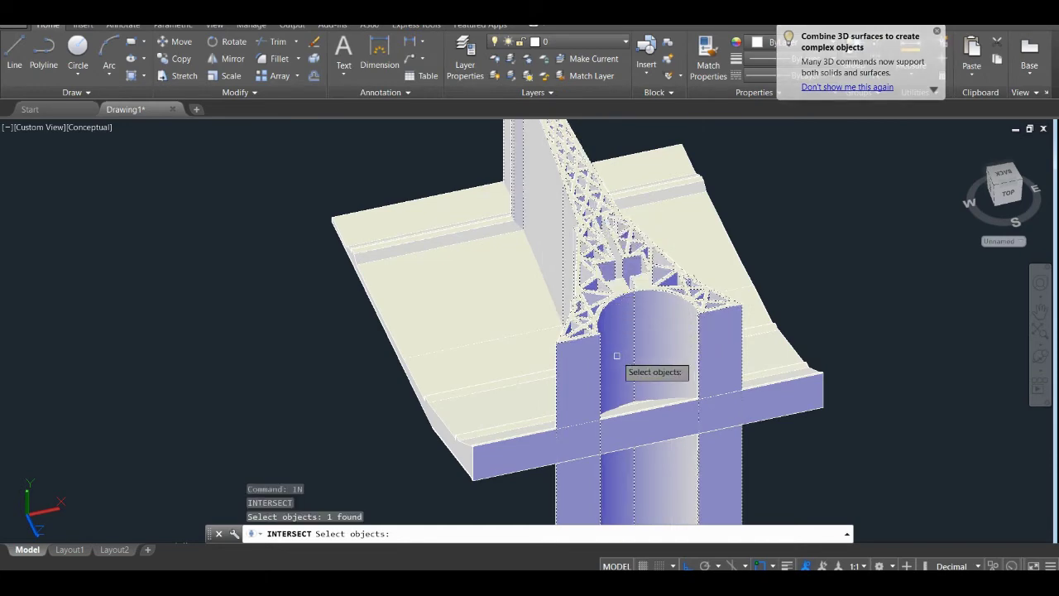
{"action": "middle_click_drag", "start_coordinate": [545, 407], "coordinate": [549, 386], "text": "shift"}
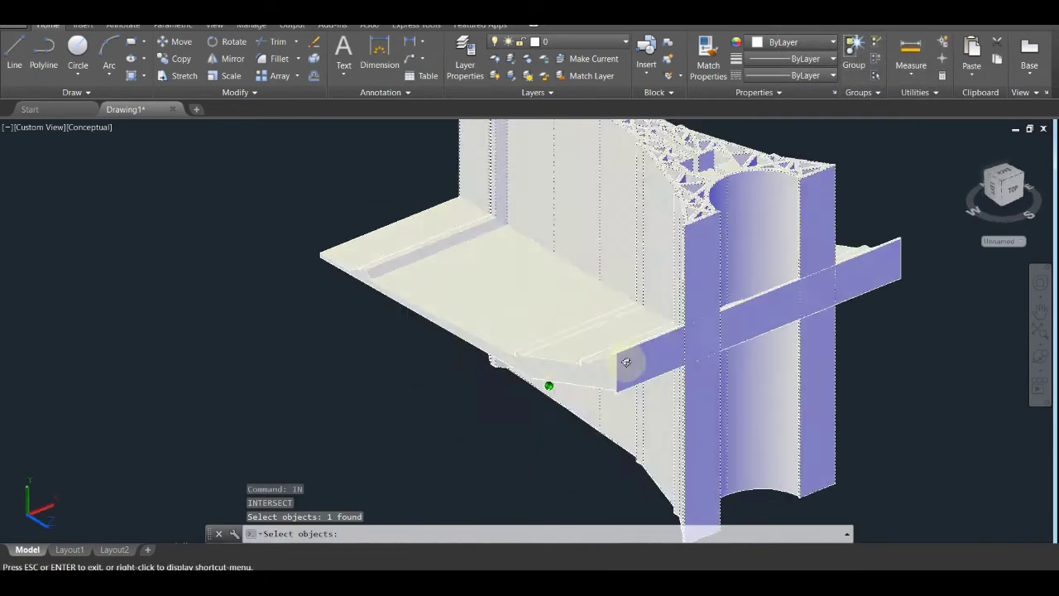
{"action": "left_click", "coordinate": [414, 245]}
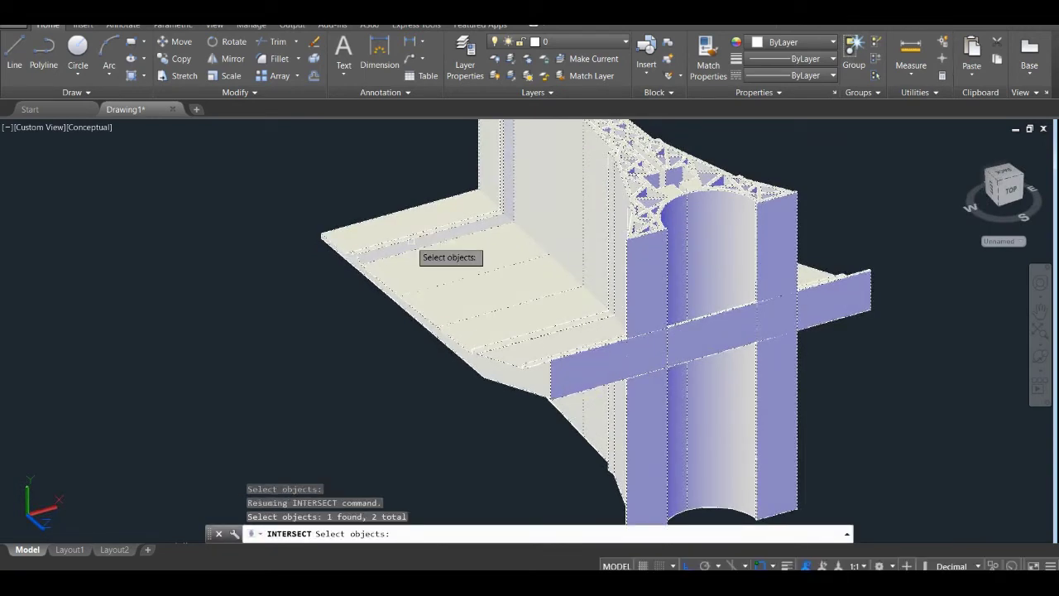
{"action": "scroll", "coordinate": [411, 242], "scroll_direction": "down", "scroll_amount": 5}
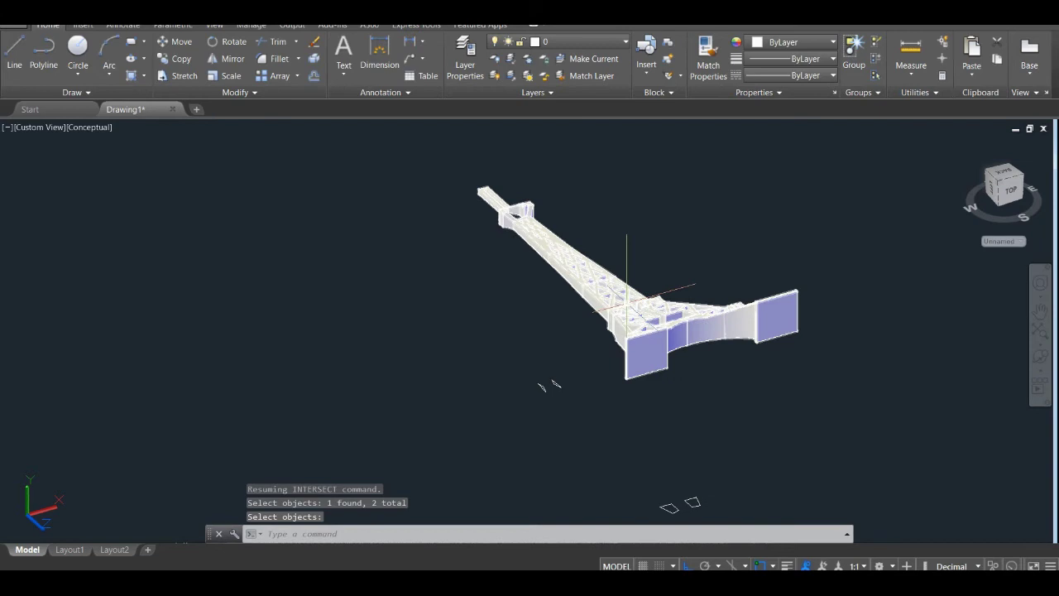
{"action": "mouse_move", "coordinate": [673, 236]}
{"action": "middle_mouse_down", "text": "shift"}
{"action": "mouse_move", "coordinate": [819, 230]}
{"action": "mouse_move", "coordinate": [831, 212]}
{"action": "mouse_move", "coordinate": [819, 217]}
{"action": "middle_mouse_up", "text": "shift"}
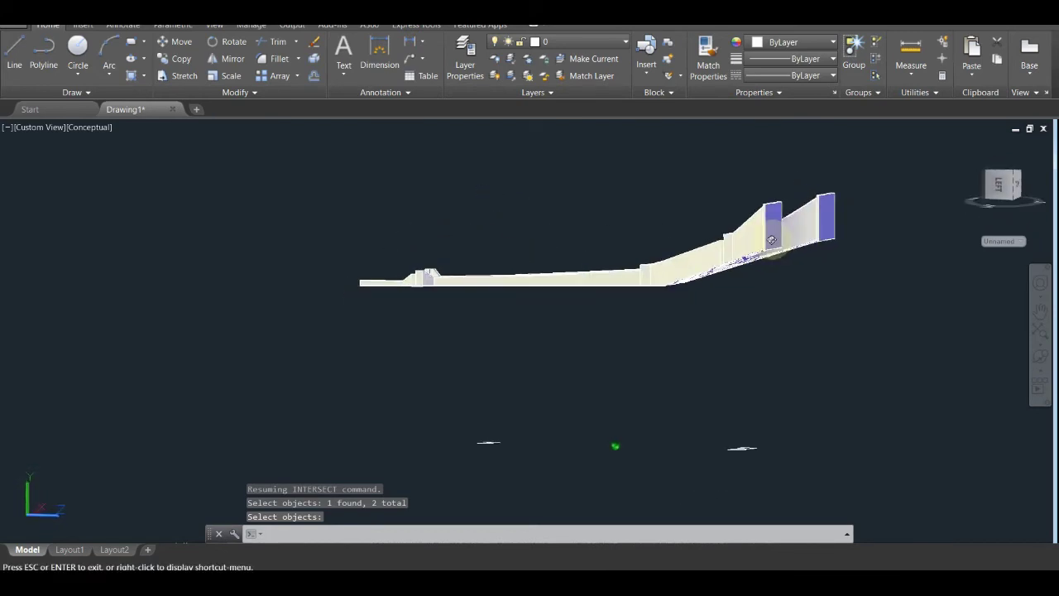
{"action": "key", "text": "Return"}
- Orbit the model to look down on the flat-lying tower
{"action": "mouse_move", "coordinate": [382, 299]}
{"action": "left_mouse_down"}
{"action": "mouse_move", "coordinate": [711, 248]}
{"action": "mouse_move", "coordinate": [843, 174]}
{"action": "left_mouse_up"}
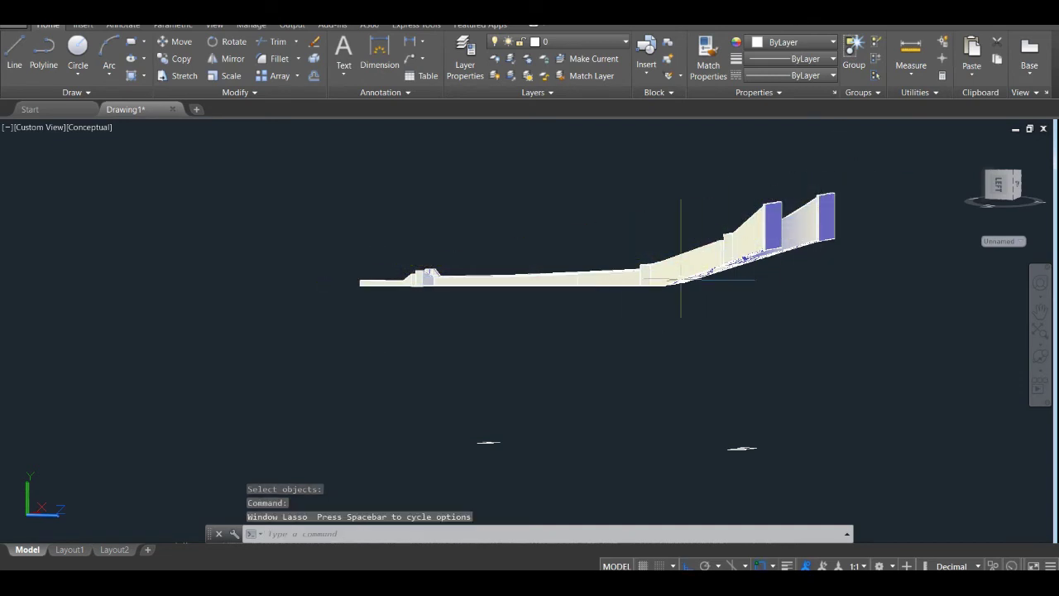
{"action": "mouse_move", "coordinate": [686, 284]}
{"action": "middle_mouse_down", "text": "shift"}
{"action": "mouse_move", "coordinate": [595, 279]}
{"action": "mouse_move", "coordinate": [740, 290]}
{"action": "mouse_move", "coordinate": [752, 224]}
{"action": "mouse_move", "coordinate": [619, 411]}
{"action": "mouse_move", "coordinate": [587, 416]}
{"action": "middle_mouse_up", "text": "shift"}
{"action": "mouse_move", "coordinate": [455, 361]}
{"action": "middle_mouse_down", "text": "shift"}
{"action": "mouse_move", "coordinate": [472, 275]}
{"action": "mouse_move", "coordinate": [392, 276]}
{"action": "mouse_move", "coordinate": [377, 240]}
{"action": "mouse_move", "coordinate": [551, 268]}
{"action": "mouse_move", "coordinate": [432, 350]}
{"action": "mouse_move", "coordinate": [745, 342]}
{"action": "mouse_move", "coordinate": [663, 346]}
{"action": "mouse_move", "coordinate": [726, 378]}
{"action": "middle_mouse_up", "text": "shift"}
- Erase the stray fragments left on the left and lower right of the tower
{"action": "middle_click_drag", "start_coordinate": [475, 366], "coordinate": [496, 291]}
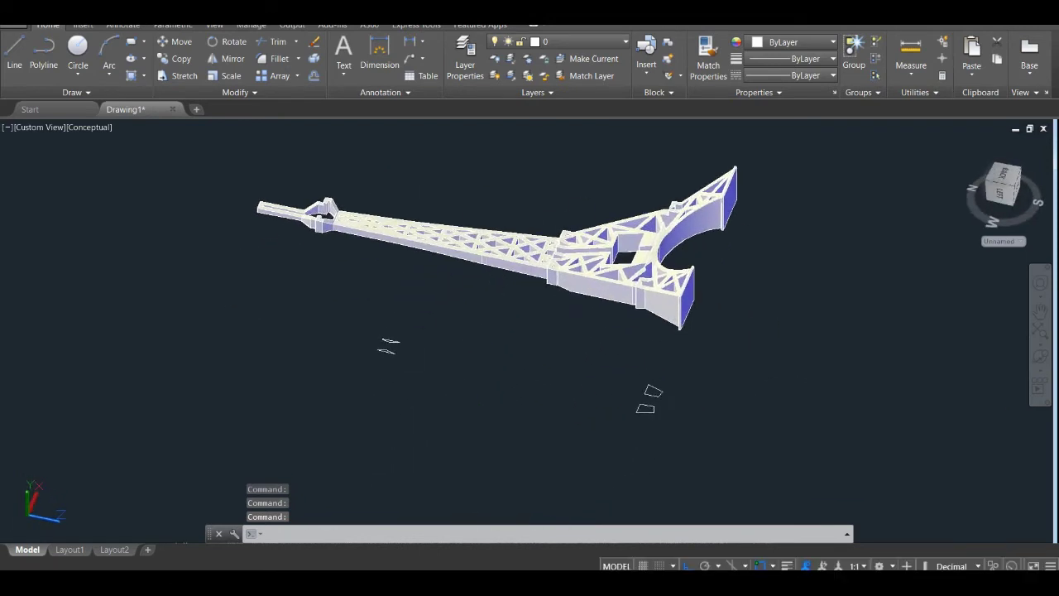
{"action": "type", "text": "E"}
{"action": "key", "text": "Return"}
{"action": "left_click", "coordinate": [444, 314]}
{"action": "left_click", "coordinate": [319, 390]}
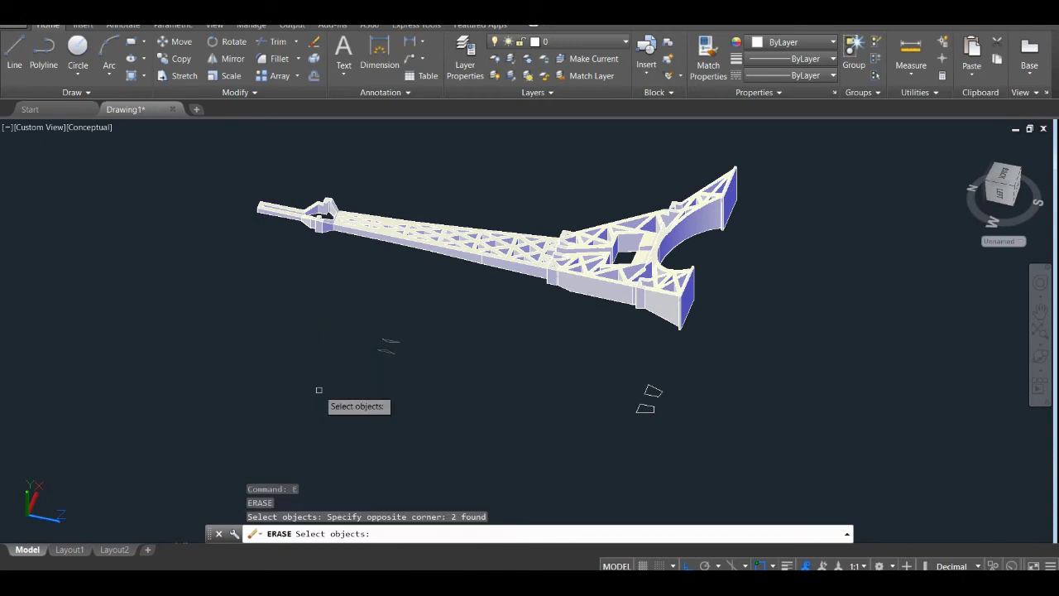
{"action": "left_click", "coordinate": [545, 460]}
{"action": "key", "text": "Return"}
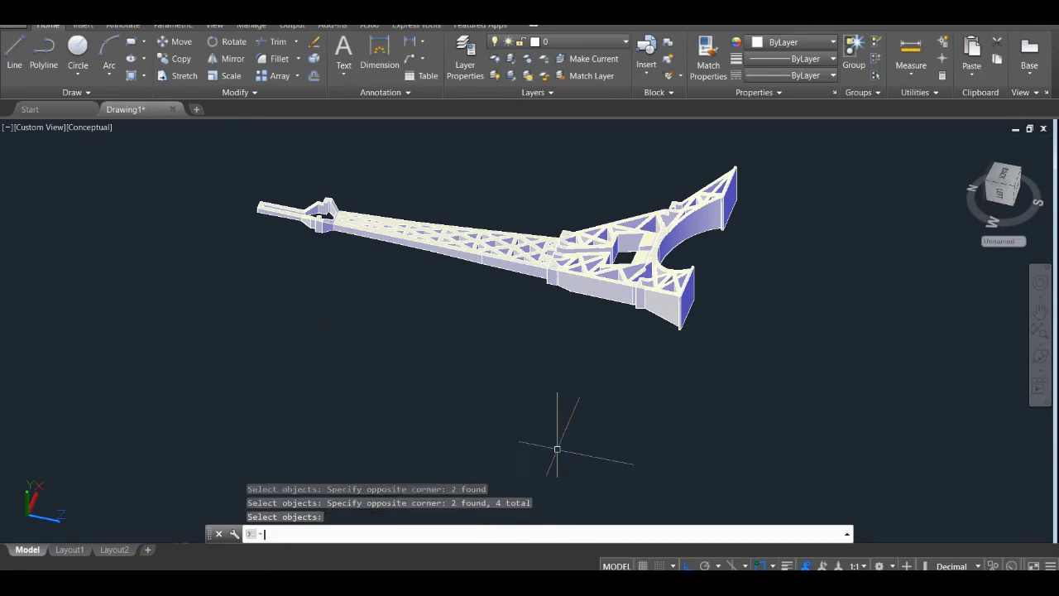
{"action": "key", "text": "Return"}
- Orbit and reframe the tower, then set the south-west isometric view
{"action": "mouse_move", "coordinate": [701, 277]}
{"action": "middle_mouse_down", "text": "shift"}
{"action": "mouse_move", "coordinate": [580, 289]}
{"action": "mouse_move", "coordinate": [421, 345]}
{"action": "mouse_move", "coordinate": [421, 438]}
{"action": "mouse_move", "coordinate": [520, 341]}
{"action": "mouse_move", "coordinate": [560, 324]}
{"action": "mouse_move", "coordinate": [451, 413]}
{"action": "middle_mouse_up", "text": "shift"}
{"action": "scroll", "coordinate": [418, 354], "scroll_direction": "down", "scroll_amount": 3}
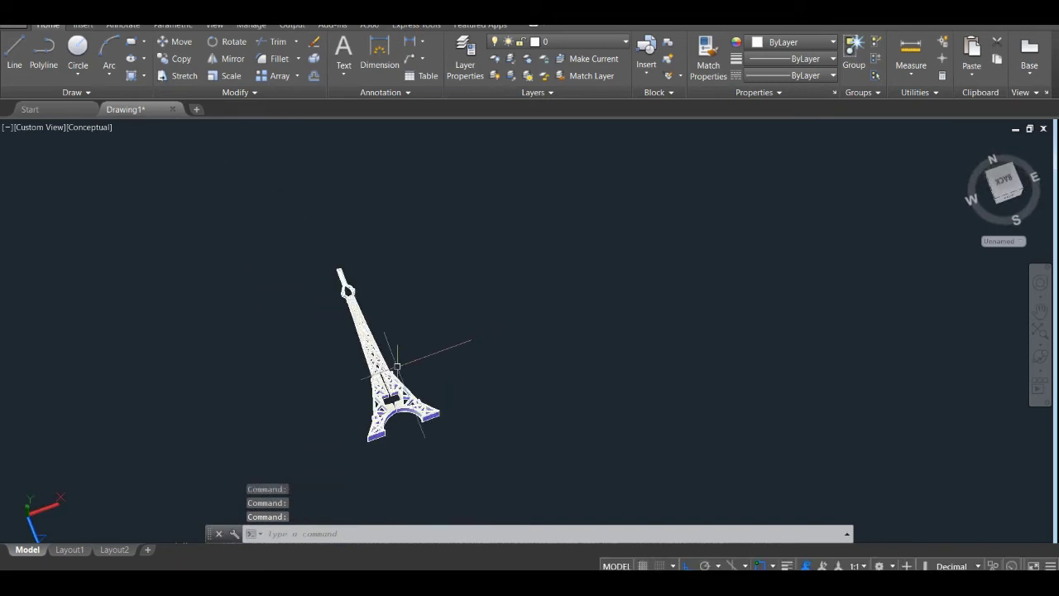
{"action": "scroll", "coordinate": [389, 380], "scroll_direction": "up", "scroll_amount": 4}
{"action": "scroll", "coordinate": [430, 377], "scroll_direction": "up", "scroll_amount": 2}
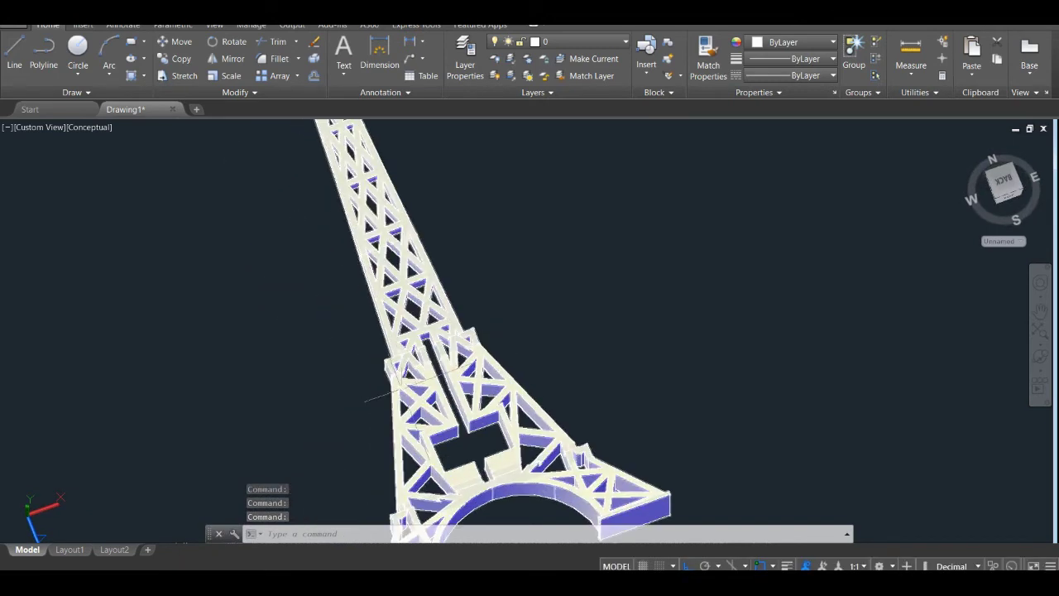
{"action": "middle_click_drag", "start_coordinate": [484, 389], "coordinate": [484, 356]}
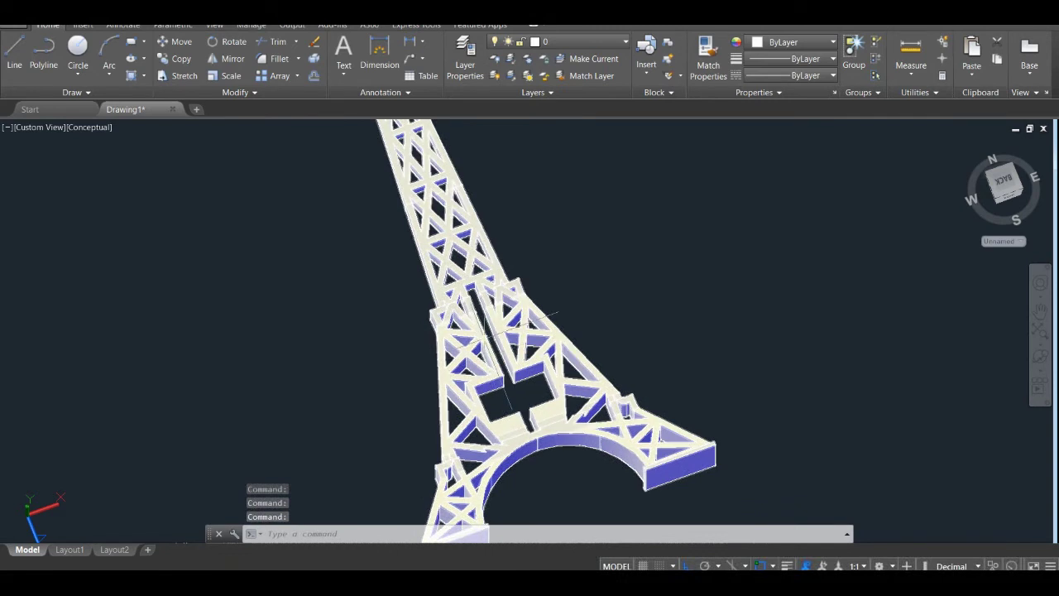
{"action": "scroll", "coordinate": [496, 327], "scroll_direction": "down", "scroll_amount": 3}
{"action": "left_click", "coordinate": [43, 130]}
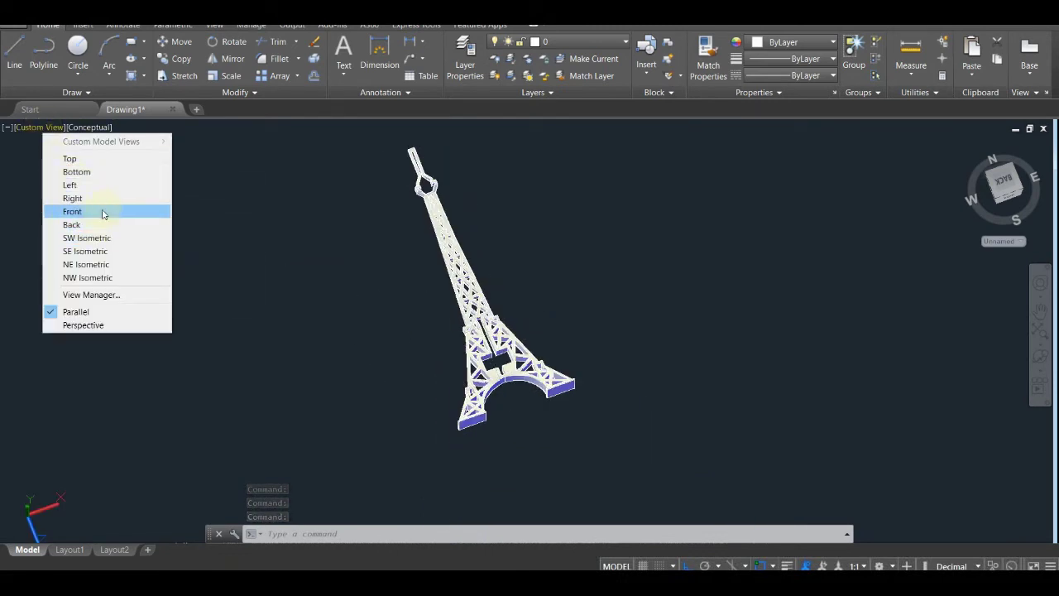
{"action": "left_click", "coordinate": [101, 238]}
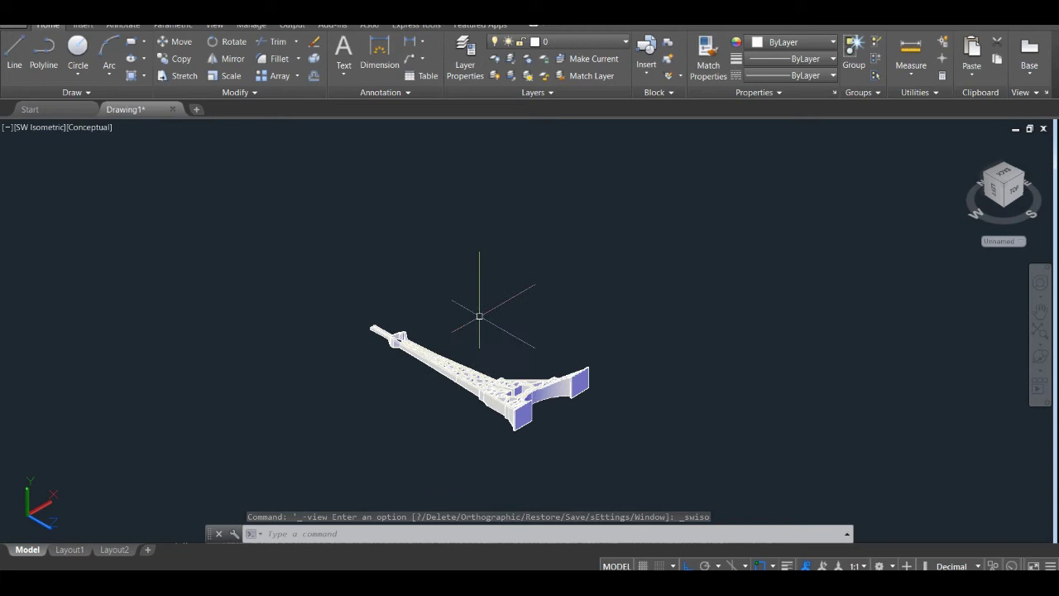
- In the Left view, rotate the tower solid 90 degrees about its right end
{"action": "left_click", "coordinate": [47, 128]}
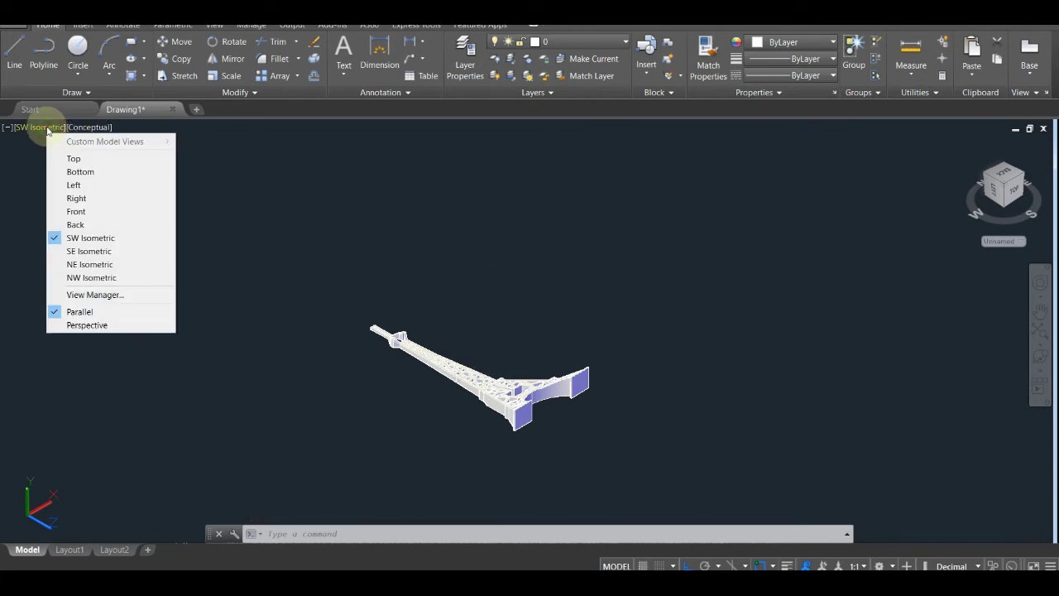
{"action": "left_click", "coordinate": [82, 186]}
{"action": "type", "text": "RO"}
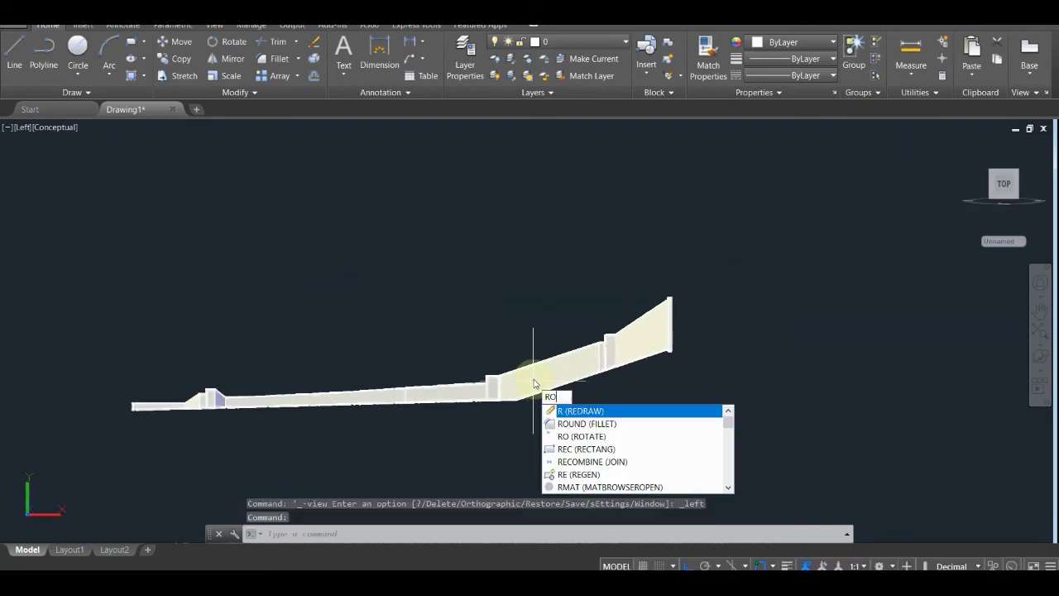
{"action": "key", "text": "Return"}
{"action": "left_click", "coordinate": [709, 254]}
{"action": "left_click", "coordinate": [558, 403]}
{"action": "key", "text": "Return"}
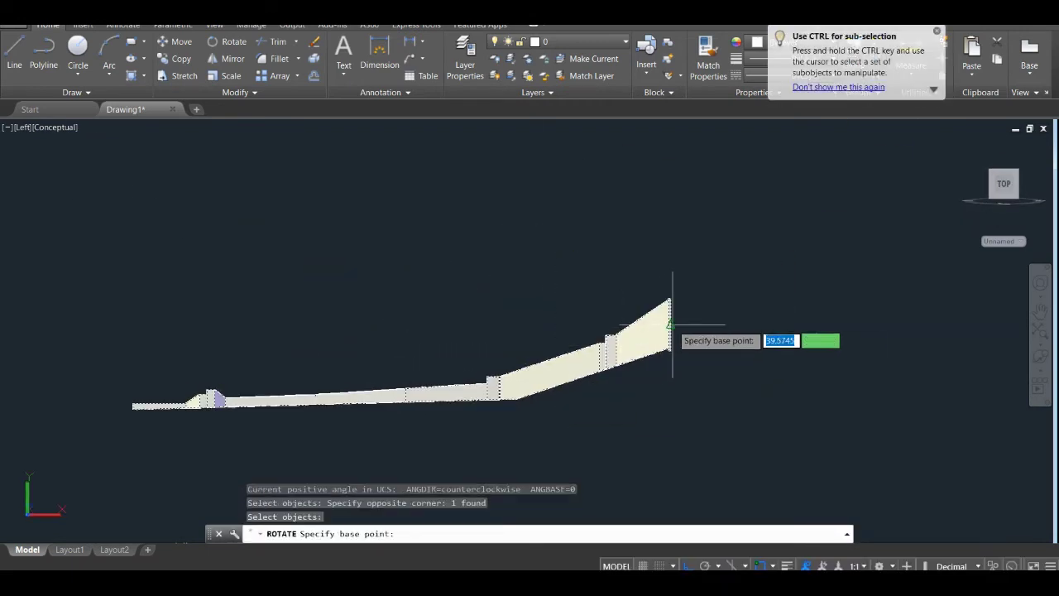
{"action": "left_click", "coordinate": [671, 326]}
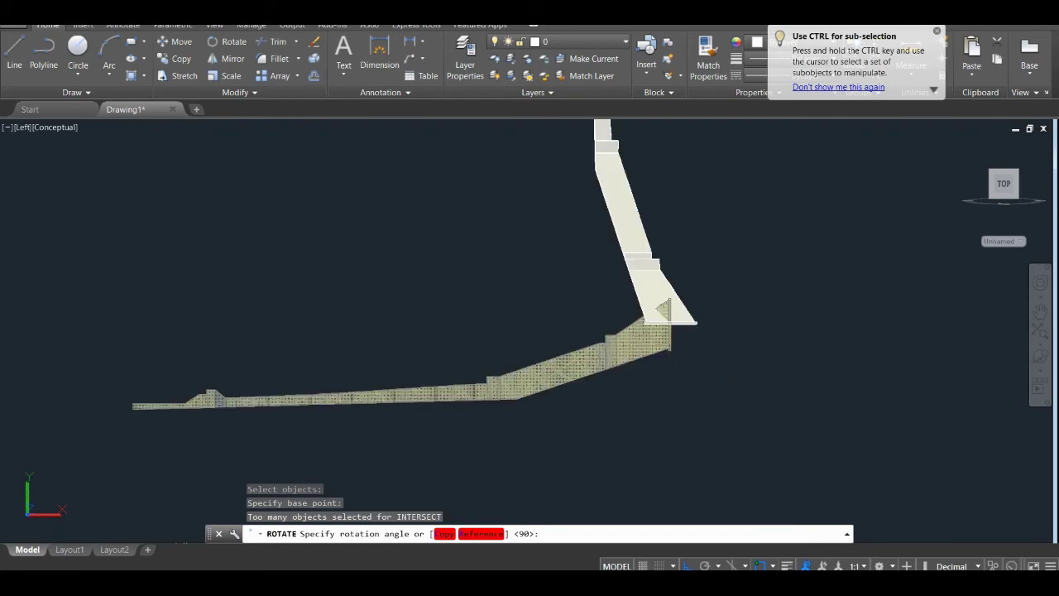
{"action": "key", "text": "Return"}
{"action": "middle_click_drag", "start_coordinate": [638, 374], "coordinate": [583, 289], "text": "shift"}
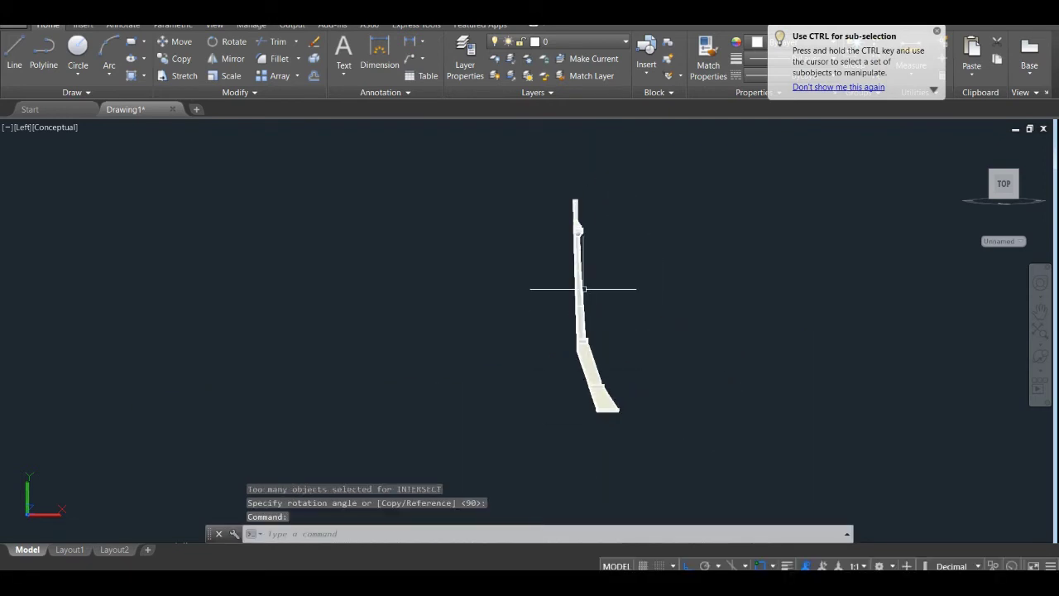
{"action": "left_click", "coordinate": [22, 127]}
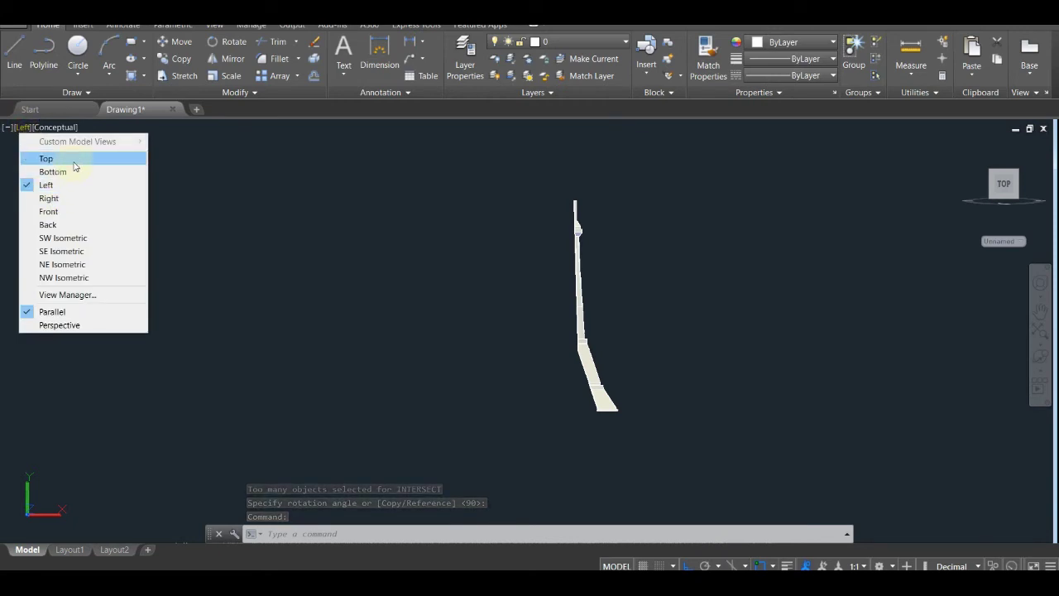
- Switch to Top view and pan the tower half to the centre
{"action": "left_click", "coordinate": [73, 164]}
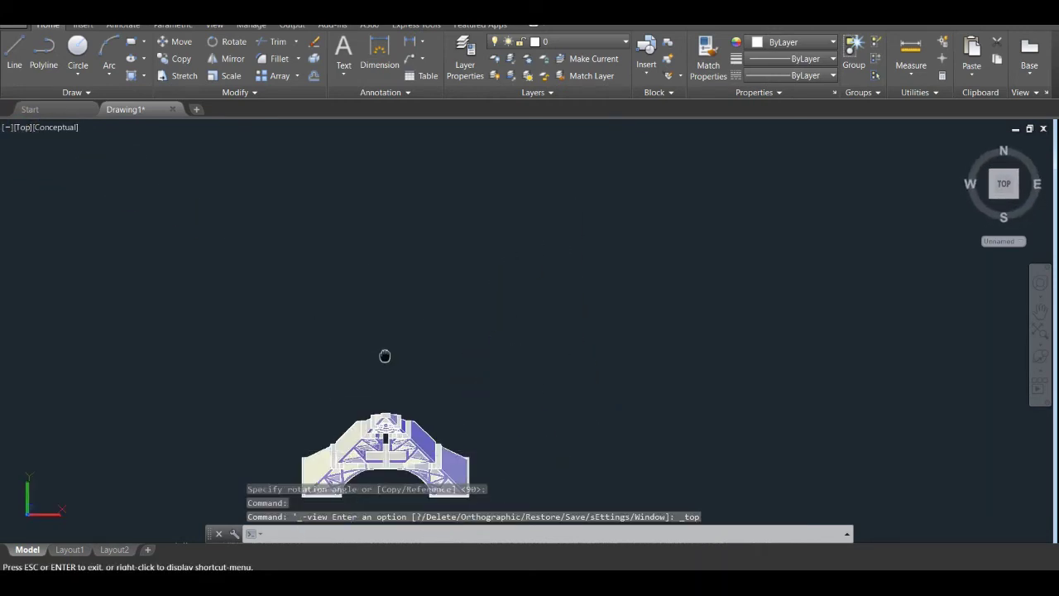
{"action": "middle_click_drag", "start_coordinate": [385, 356], "coordinate": [385, 275]}
{"action": "middle_click_drag", "start_coordinate": [455, 370], "coordinate": [522, 337]}
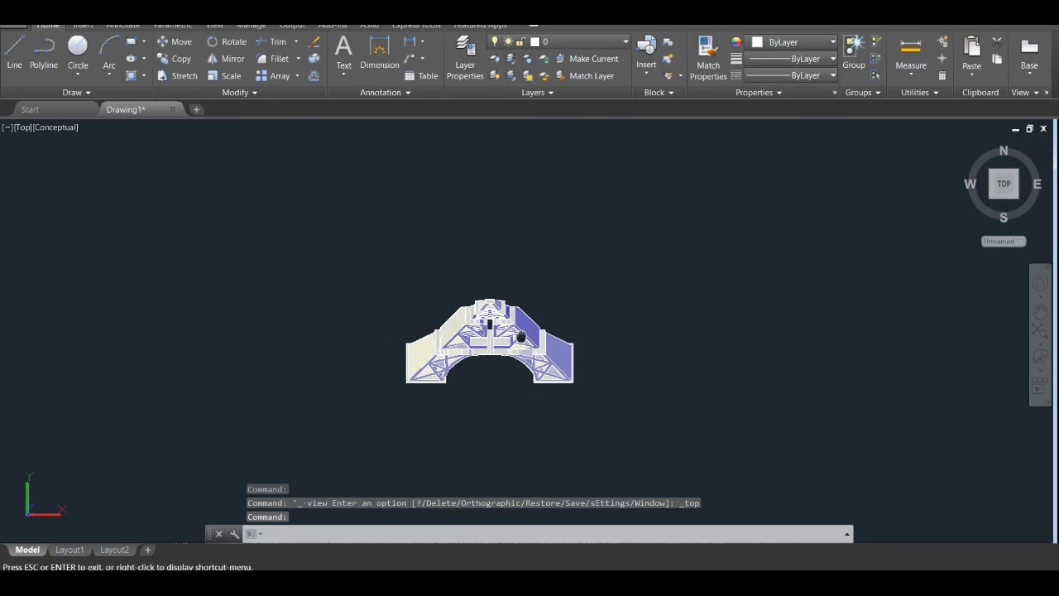
{"action": "key", "text": "Escape"}
{"action": "middle_click_drag", "start_coordinate": [455, 292], "coordinate": [378, 337]}
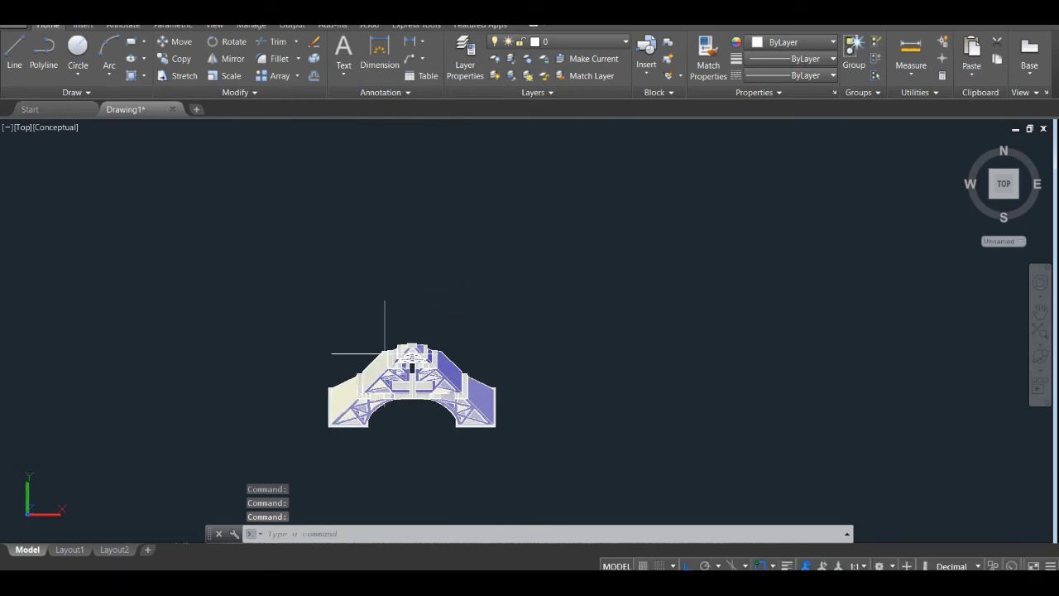
- Mirror the half tower about its top midpoint with MI, keeping the original (N)
{"action": "type", "text": "Mi"}
{"action": "key", "text": "Return"}
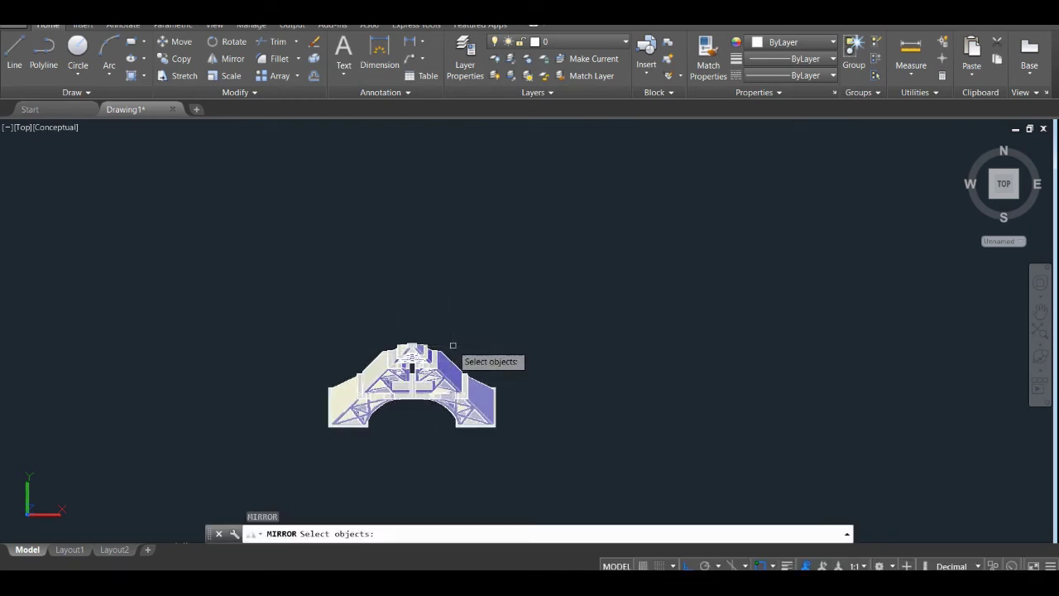
{"action": "left_click", "coordinate": [474, 301]}
{"action": "left_click", "coordinate": [336, 425]}
{"action": "key", "text": "Return"}
{"action": "scroll", "coordinate": [426, 332], "scroll_direction": "up", "scroll_amount": 3}
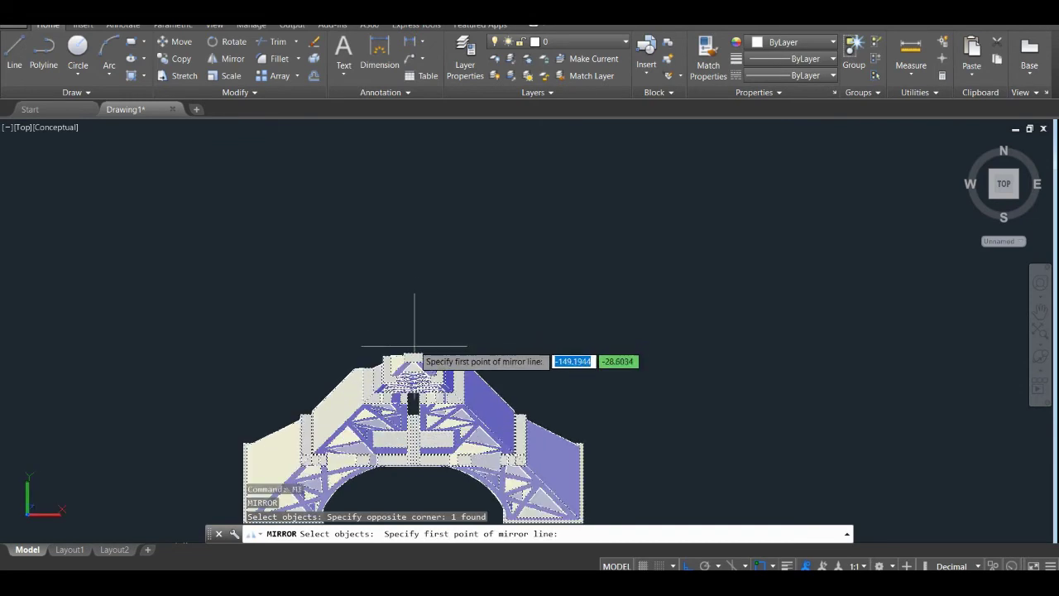
{"action": "right_click", "coordinate": [414, 354], "text": "shift"}
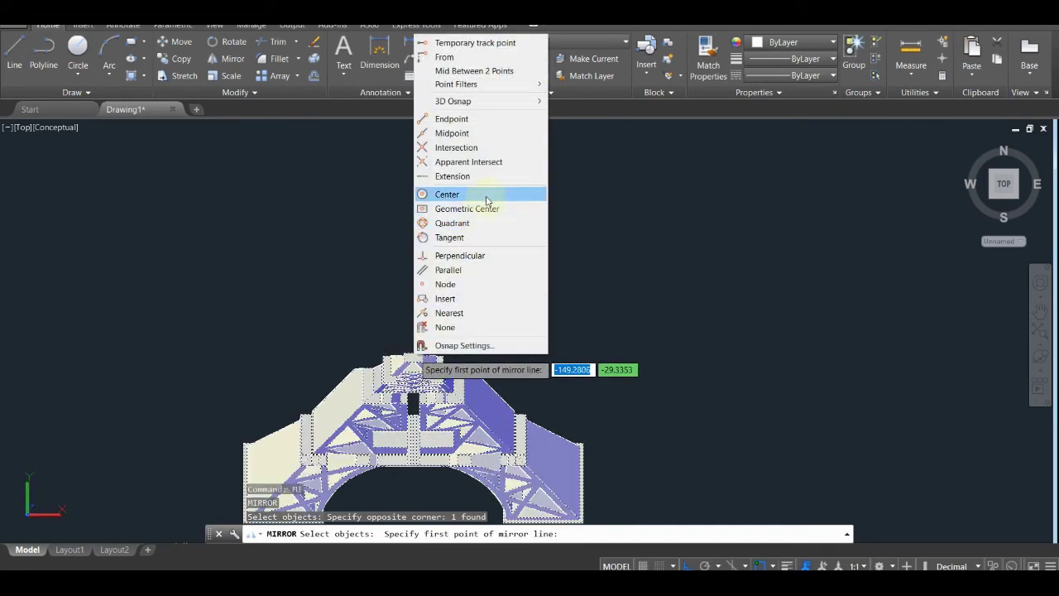
{"action": "left_click", "coordinate": [505, 133]}
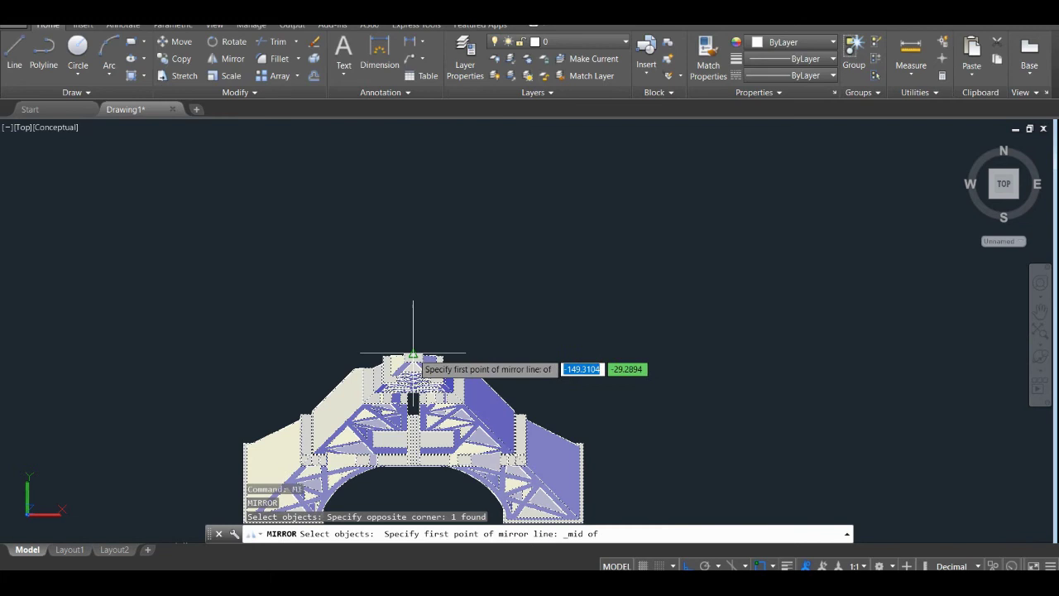
{"action": "left_click", "coordinate": [409, 341]}
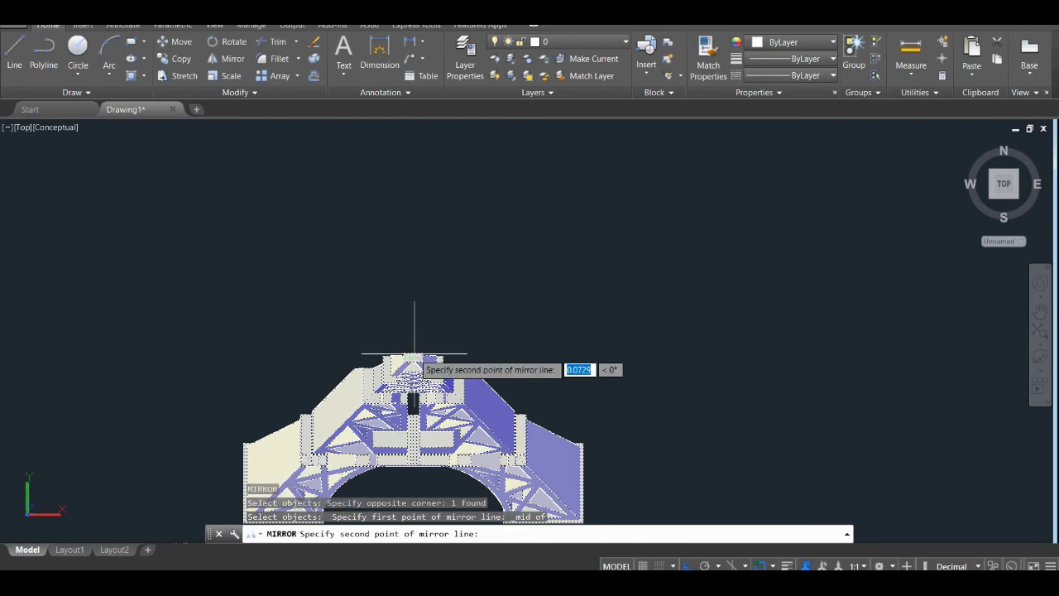
{"action": "left_click", "coordinate": [227, 344]}
{"action": "type", "text": "N"}
{"action": "key", "text": "Return"}
- Recentre the mirrored tower plan, cancelling two trial selection windows
{"action": "scroll", "coordinate": [414, 329], "scroll_direction": "down", "scroll_amount": 2}
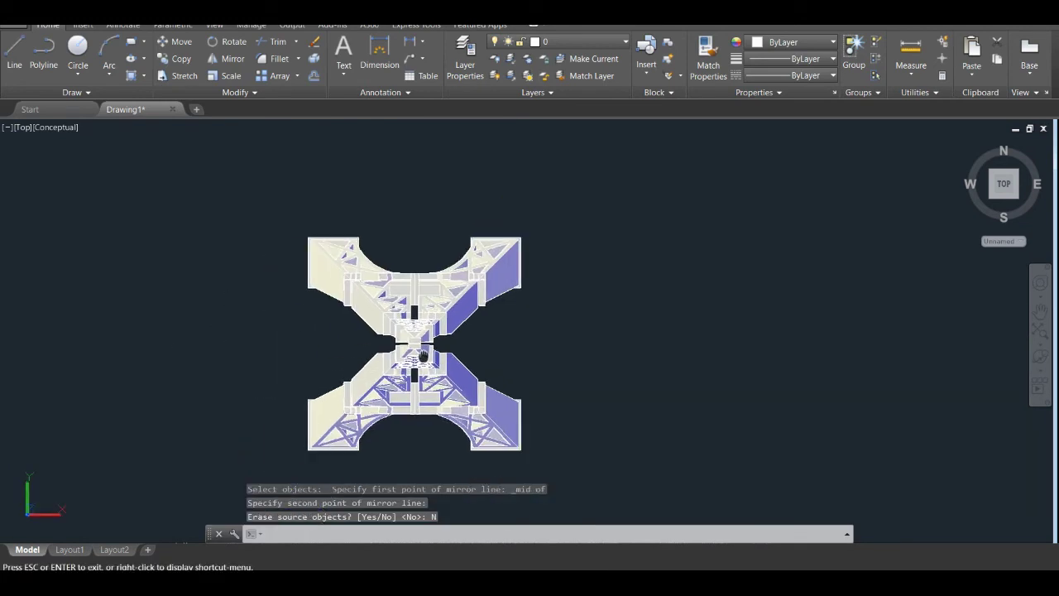
{"action": "middle_click_drag", "start_coordinate": [423, 356], "coordinate": [429, 354]}
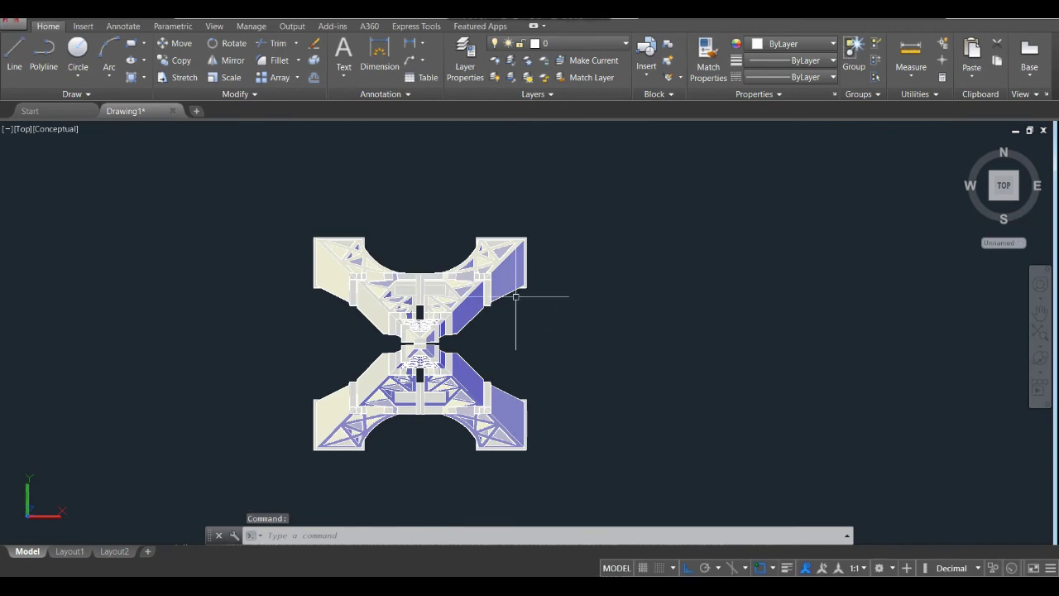
{"action": "scroll", "coordinate": [477, 252], "scroll_direction": "up", "scroll_amount": 2}
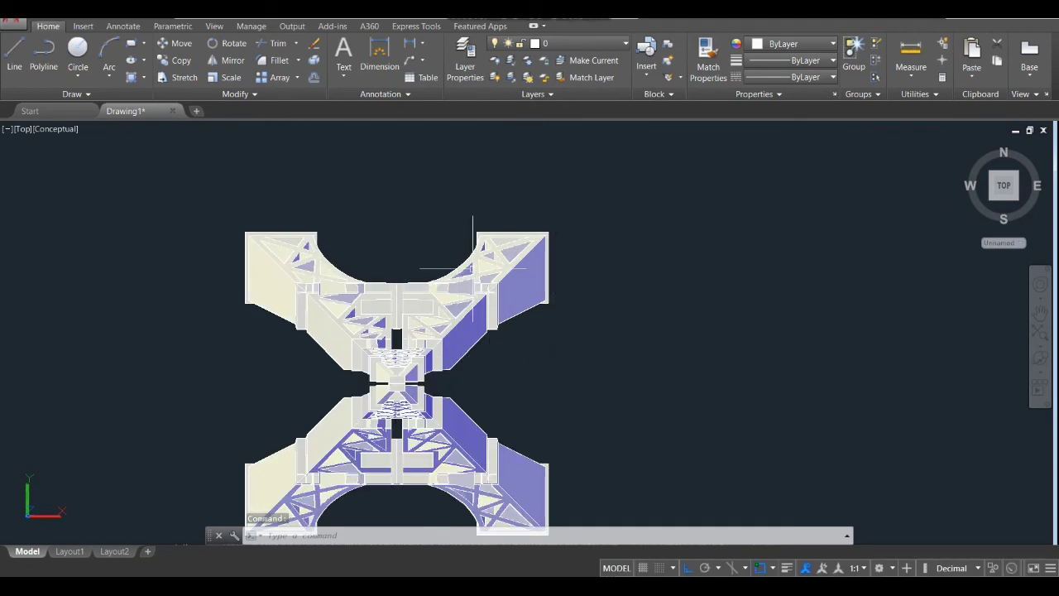
{"action": "middle_click_drag", "start_coordinate": [292, 344], "coordinate": [377, 252]}
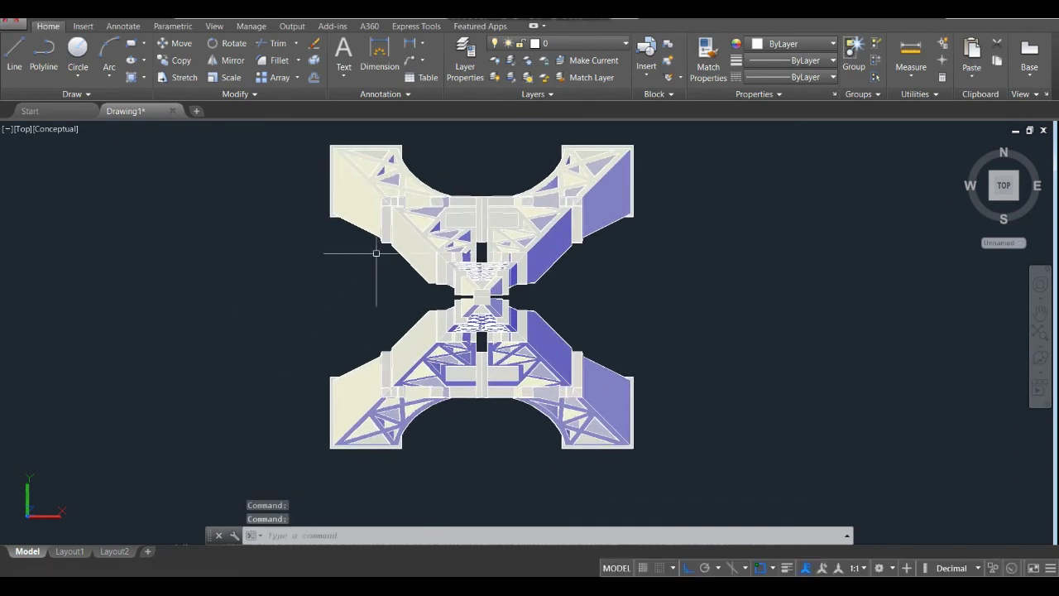
{"action": "left_click", "coordinate": [257, 148]}
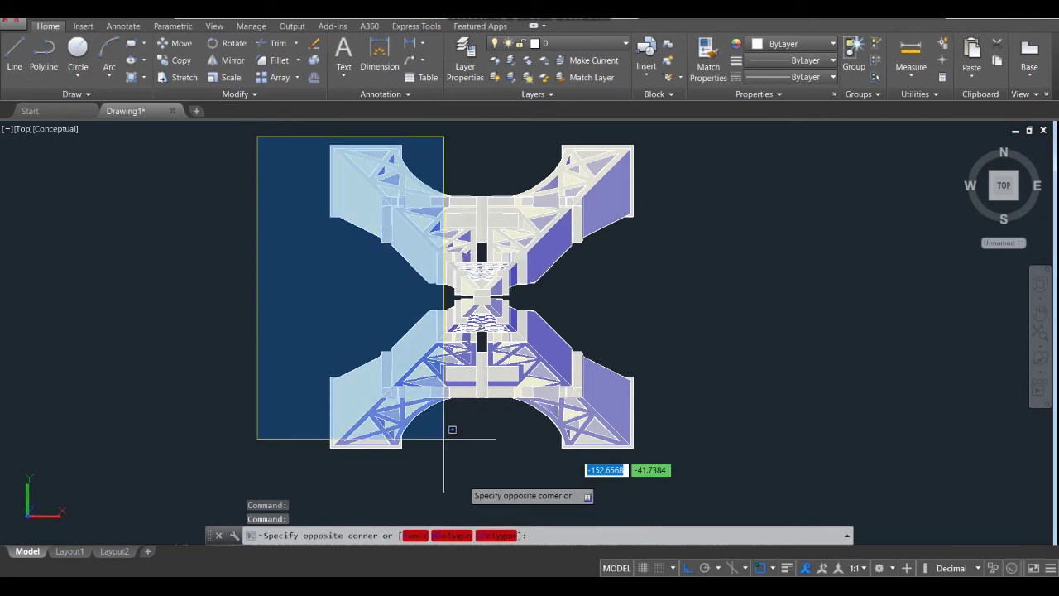
{"action": "key", "text": "Escape"}
{"action": "scroll", "coordinate": [478, 389], "scroll_direction": "down", "scroll_amount": 2}
{"action": "left_click", "coordinate": [673, 178]}
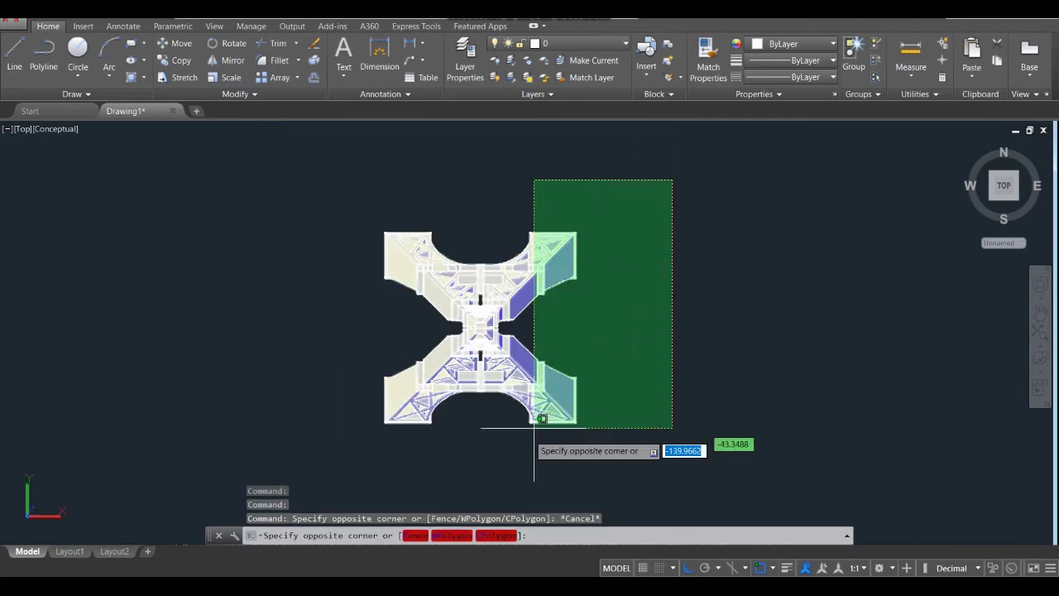
{"action": "key", "text": "Escape"}
{"action": "key", "text": "Escape"}
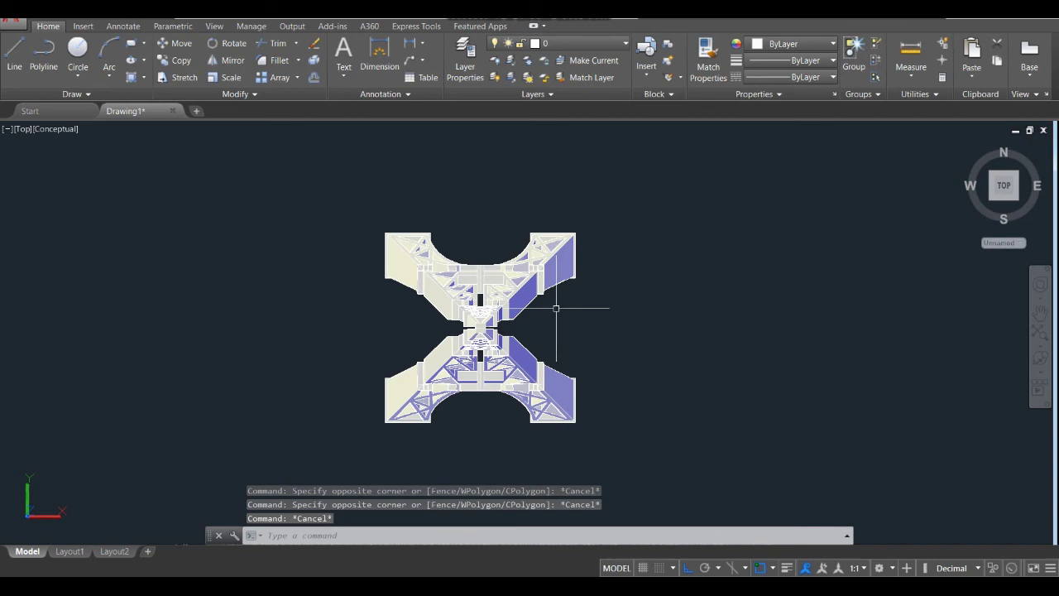
{"action": "middle_click_drag", "start_coordinate": [533, 301], "coordinate": [505, 308]}
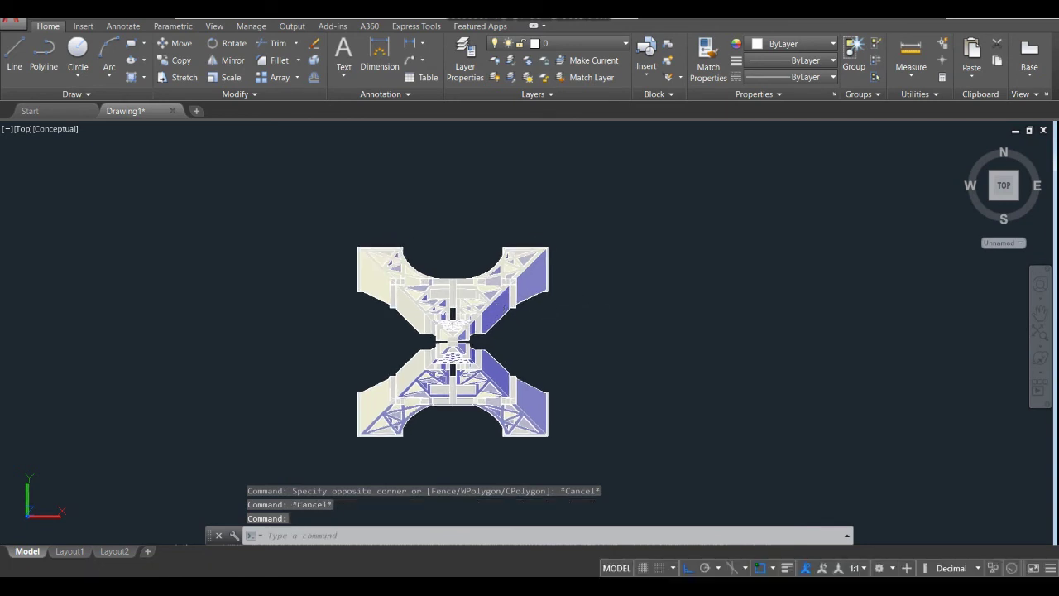
{"action": "type", "text": "co"}
{"action": "key", "text": "Return"}
{"action": "left_click", "coordinate": [586, 190]}
{"action": "left_click", "coordinate": [357, 437]}
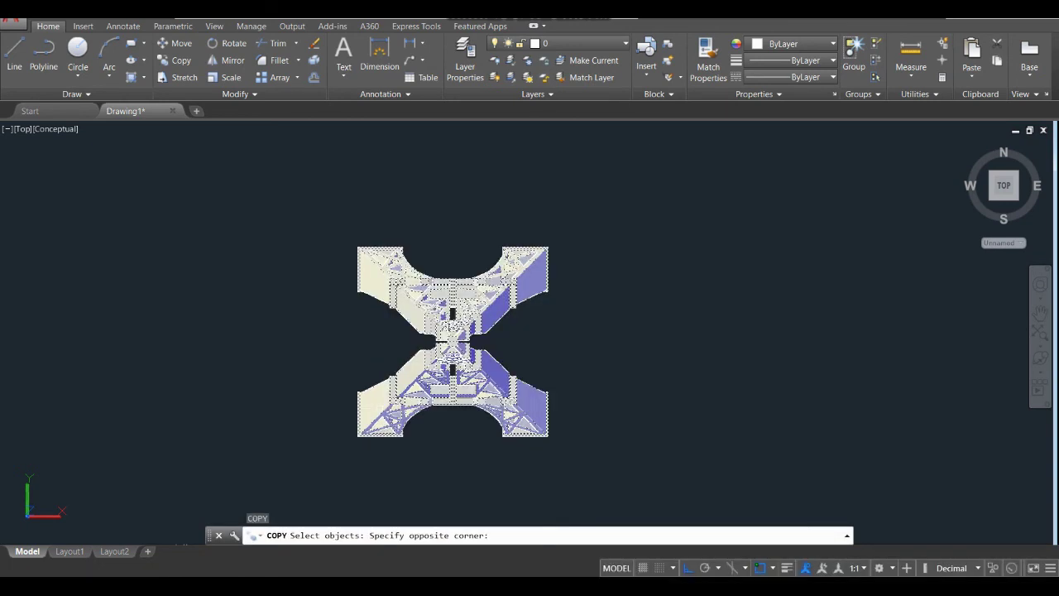
{"action": "key", "text": "Return"}
{"action": "left_click", "coordinate": [452, 342]}
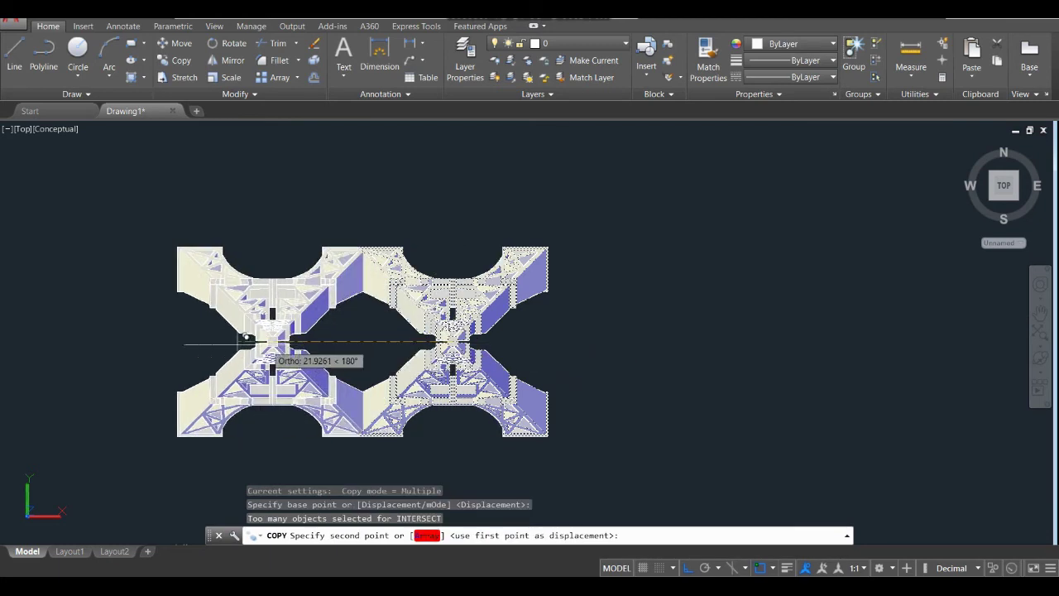
{"action": "key", "text": "Escape"}
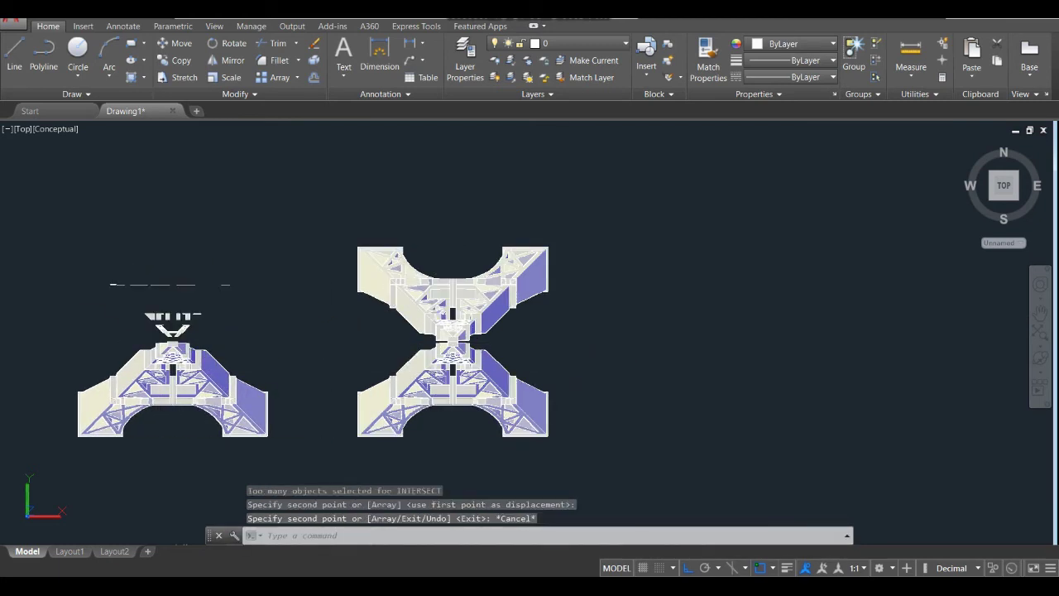
{"action": "type", "text": "ro"}
{"action": "key", "text": "Return"}
{"action": "key", "text": "Escape"}
{"action": "key", "text": "Escape"}
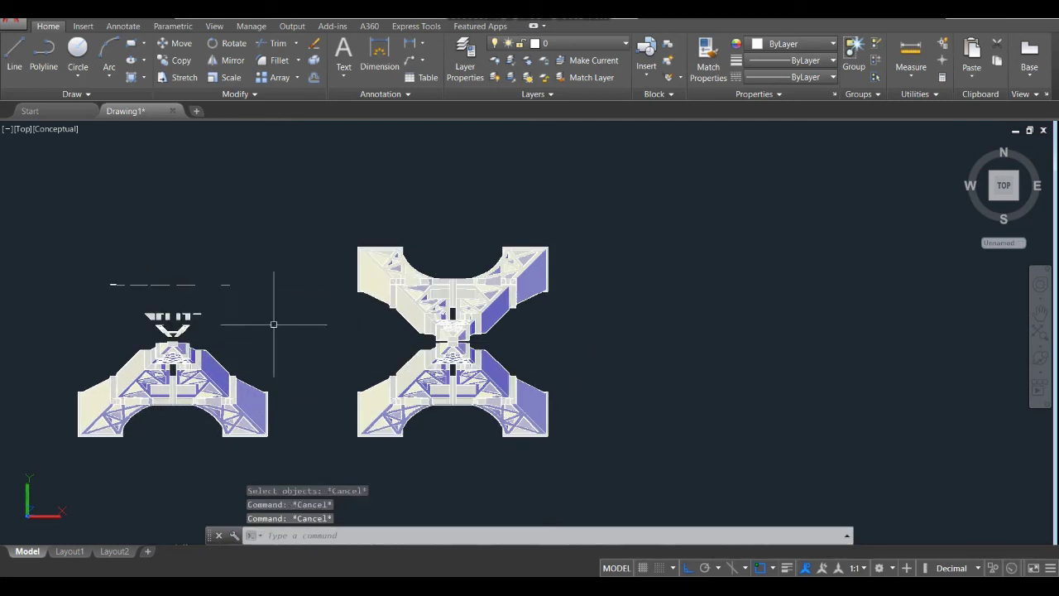
{"action": "middle_click_drag", "start_coordinate": [232, 304], "coordinate": [333, 295]}
{"action": "type", "text": "e"}
{"action": "key", "text": "Return"}
{"action": "left_click", "coordinate": [148, 221]}
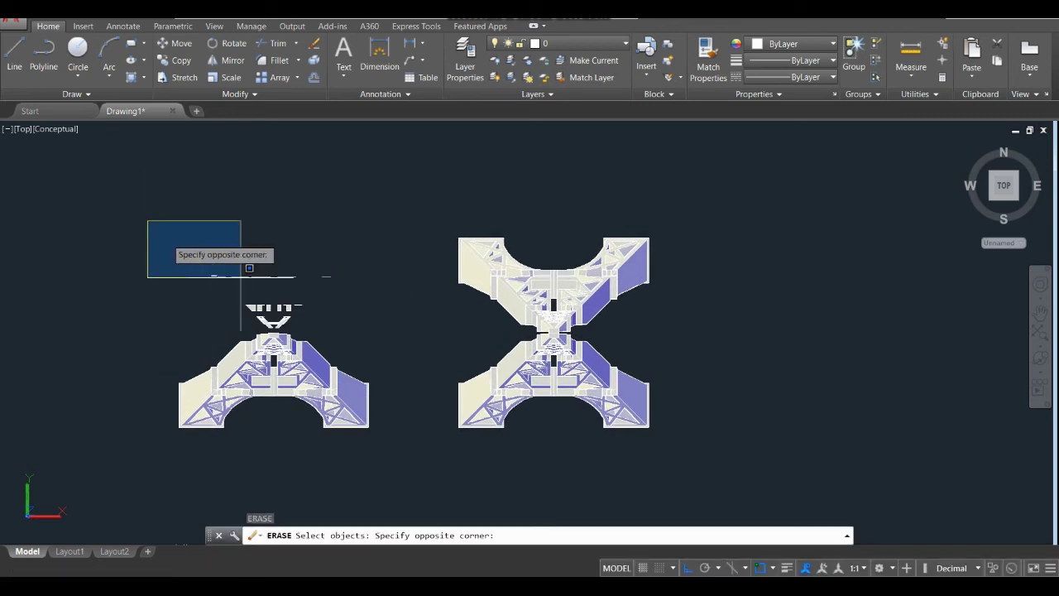
{"action": "left_click", "coordinate": [347, 316]}
{"action": "key", "text": "Escape"}
{"action": "type", "text": "e"}
{"action": "key", "text": "Return"}
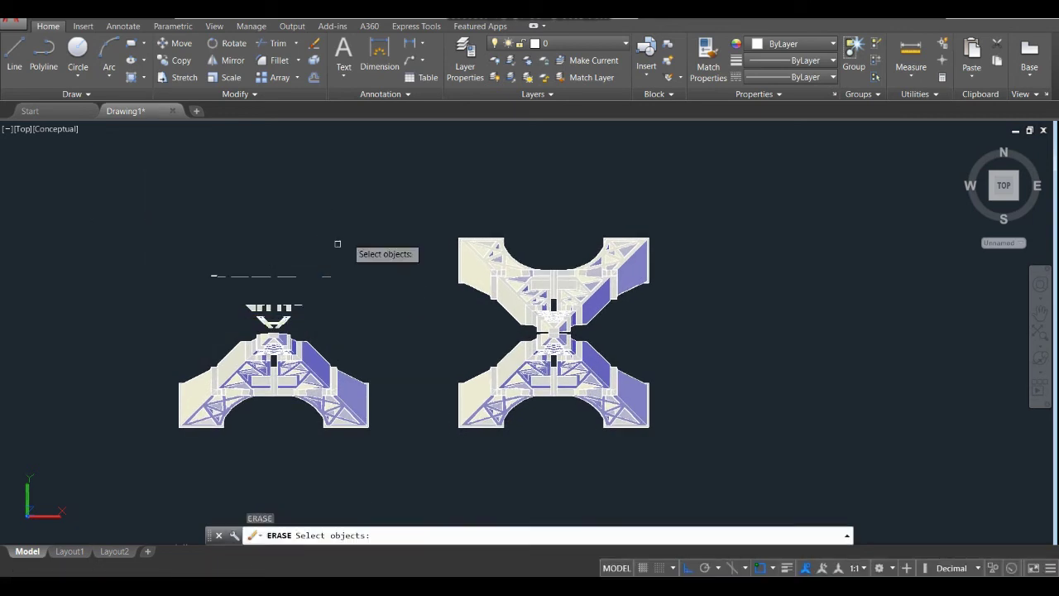
{"action": "left_click", "coordinate": [367, 229]}
{"action": "left_click", "coordinate": [200, 306]}
{"action": "key", "text": "Return"}
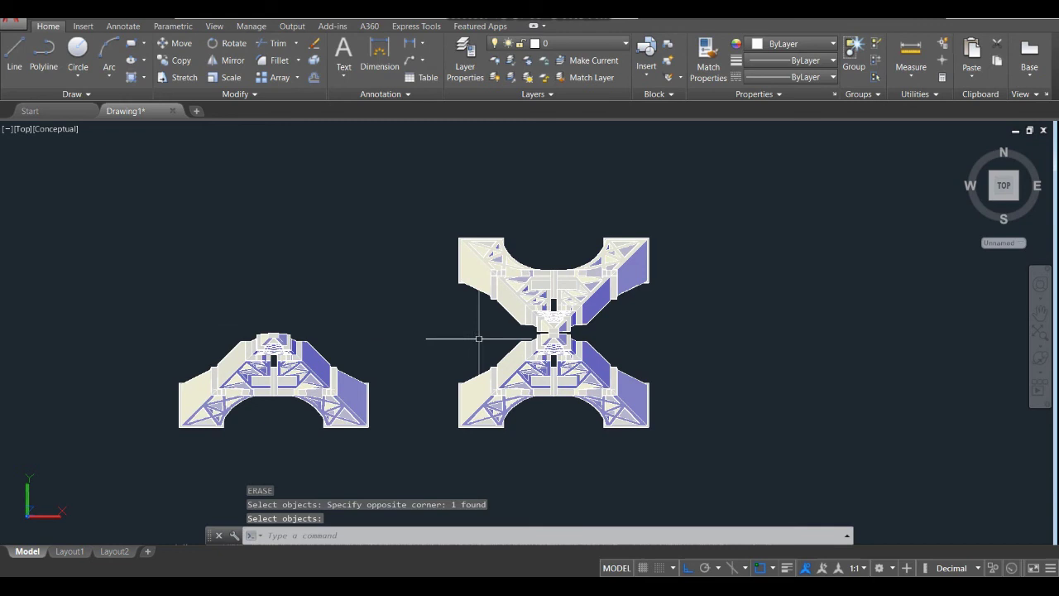
{"action": "middle_click_drag", "start_coordinate": [476, 338], "coordinate": [449, 330]}
{"action": "key", "text": "Return"}
{"action": "left_click", "coordinate": [248, 356]}
{"action": "key", "text": "Return"}
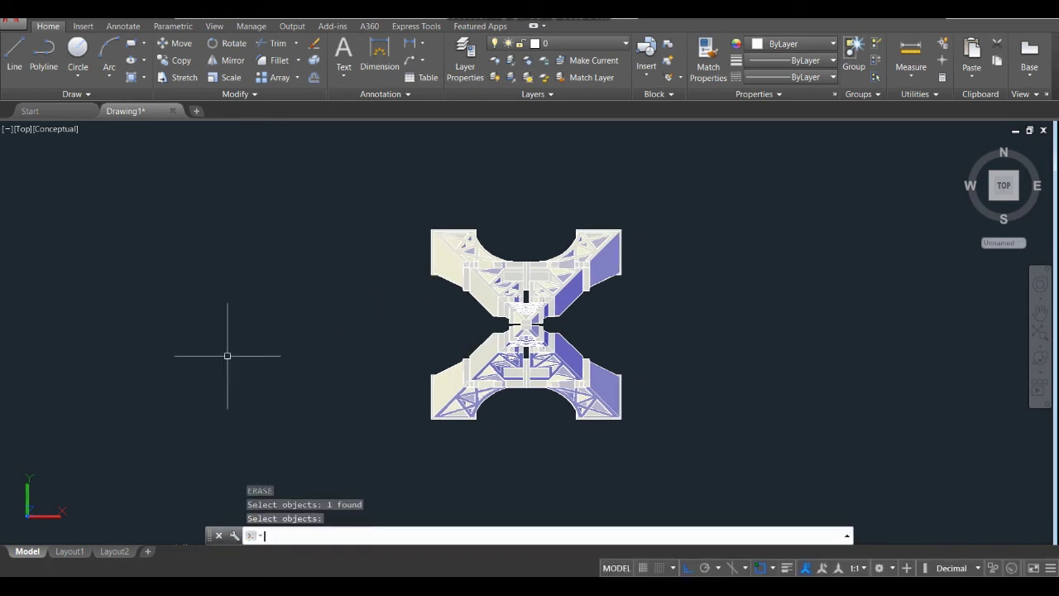
{"action": "type", "text": "CO"}
- Copy both tower halves to the left of the original
{"action": "key", "text": "Return"}
{"action": "left_click", "coordinate": [299, 197]}
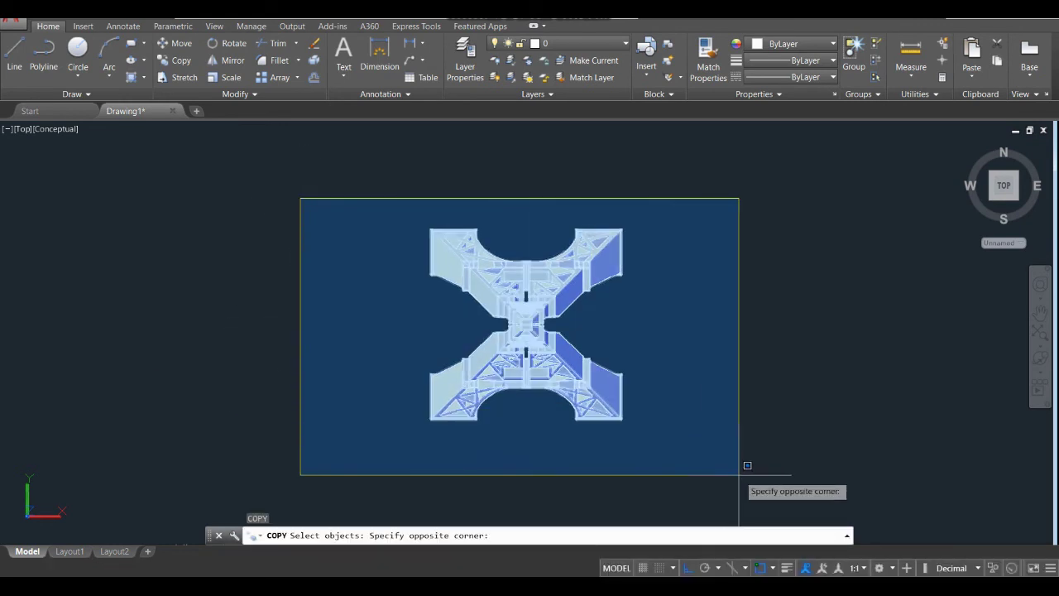
{"action": "left_click", "coordinate": [743, 464]}
{"action": "left_click", "coordinate": [728, 226]}
{"action": "left_click", "coordinate": [403, 422]}
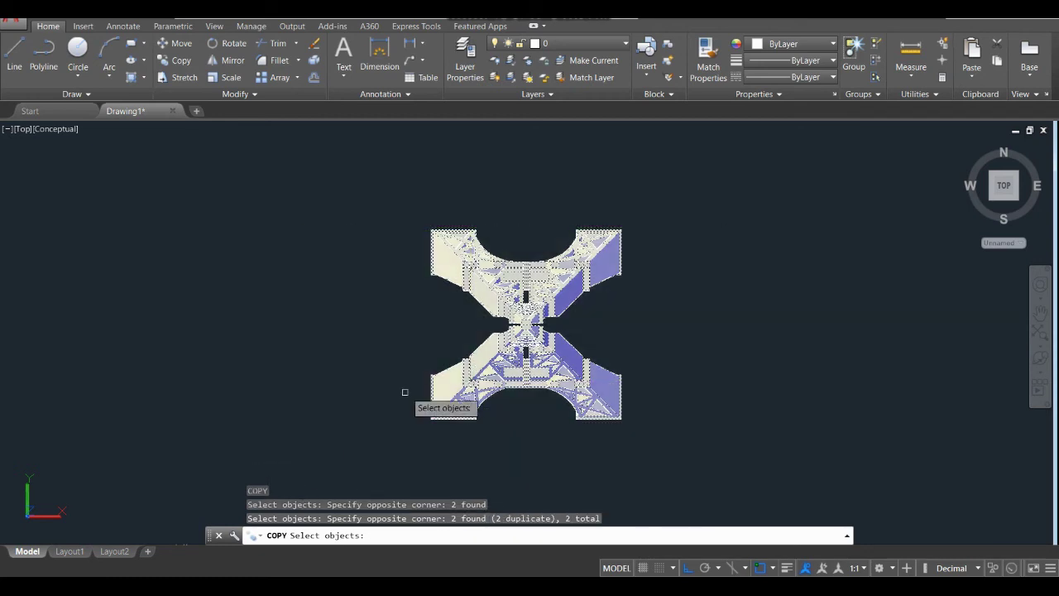
{"action": "key", "text": "Return"}
{"action": "left_click", "coordinate": [528, 324]}
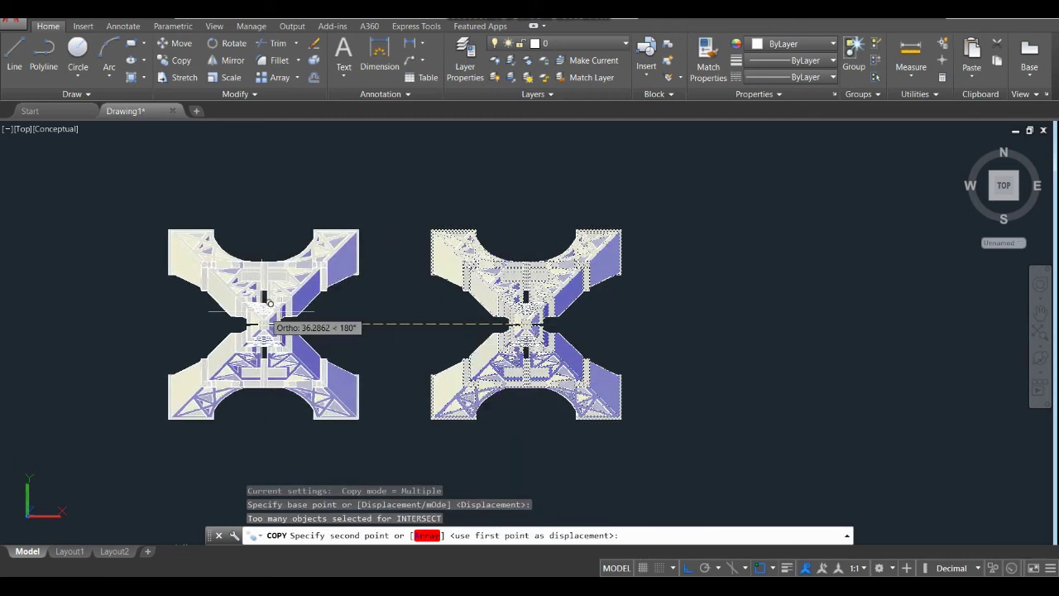
{"action": "left_click", "coordinate": [251, 324]}
{"action": "key", "text": "Escape"}
- Rotate the left copy 90 degrees about its middle
{"action": "left_click", "coordinate": [291, 357]}
{"action": "type", "text": "RO"}
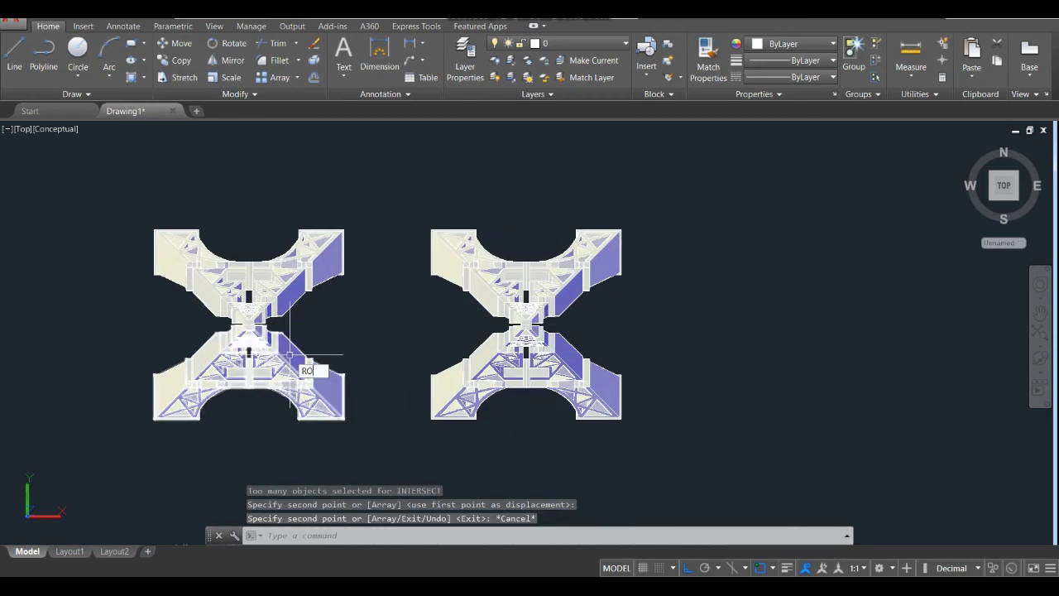
{"action": "key", "text": "Return"}
{"action": "left_click", "coordinate": [300, 224]}
{"action": "left_click", "coordinate": [220, 427]}
{"action": "key", "text": "Return"}
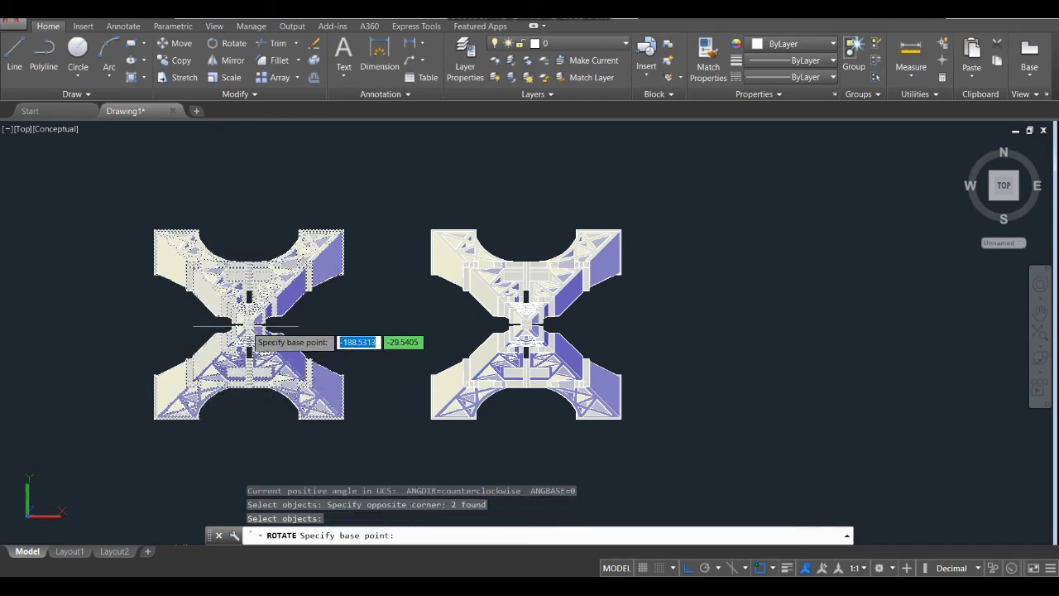
{"action": "left_click", "coordinate": [248, 326]}
{"action": "key", "text": "Return"}
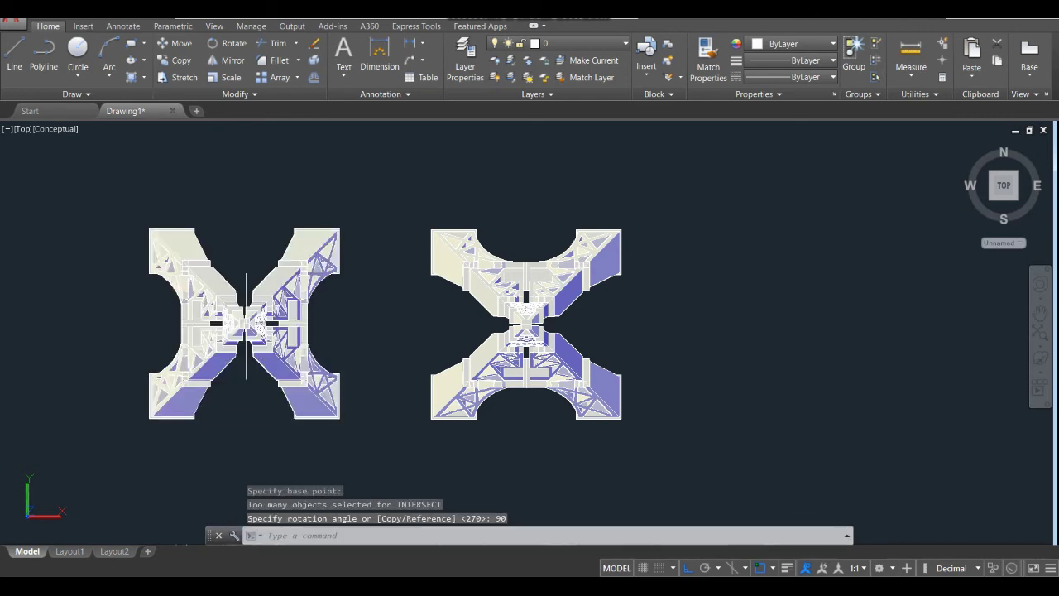
{"action": "type", "text": "M"}
- Move the rotated copy onto the original to form a four-legged plan
{"action": "key", "text": "Return"}
{"action": "left_click", "coordinate": [253, 281]}
{"action": "left_click", "coordinate": [230, 237]}
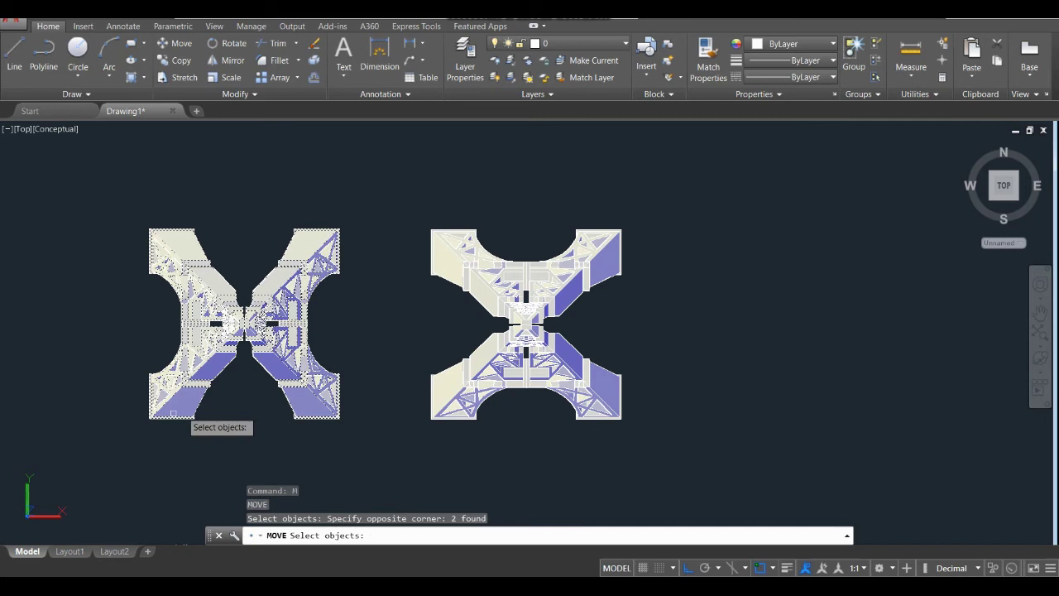
{"action": "key", "text": "Return"}
{"action": "left_click", "coordinate": [263, 441]}
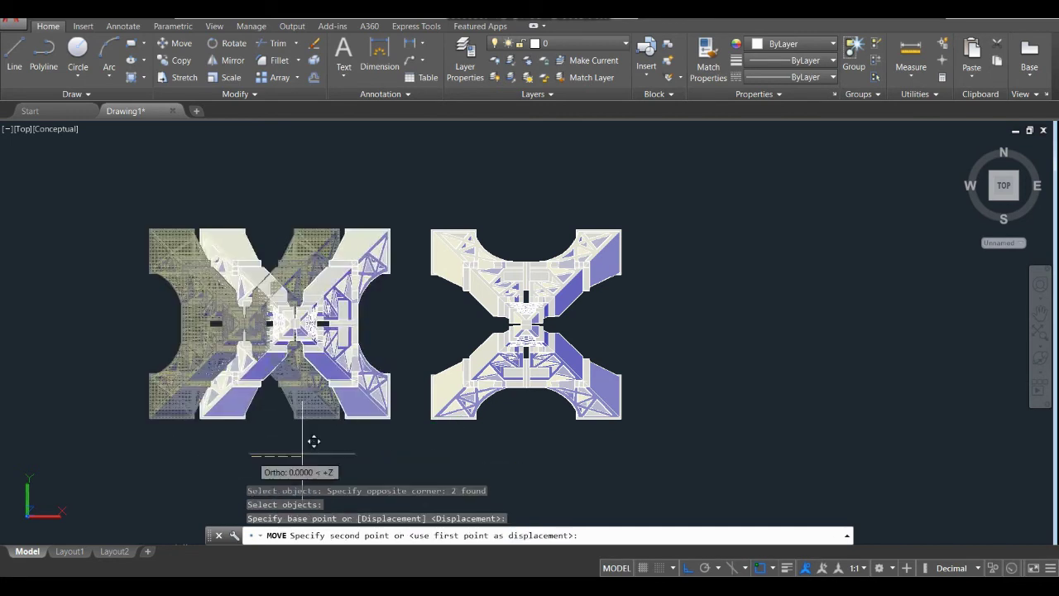
{"action": "left_click", "coordinate": [530, 444]}
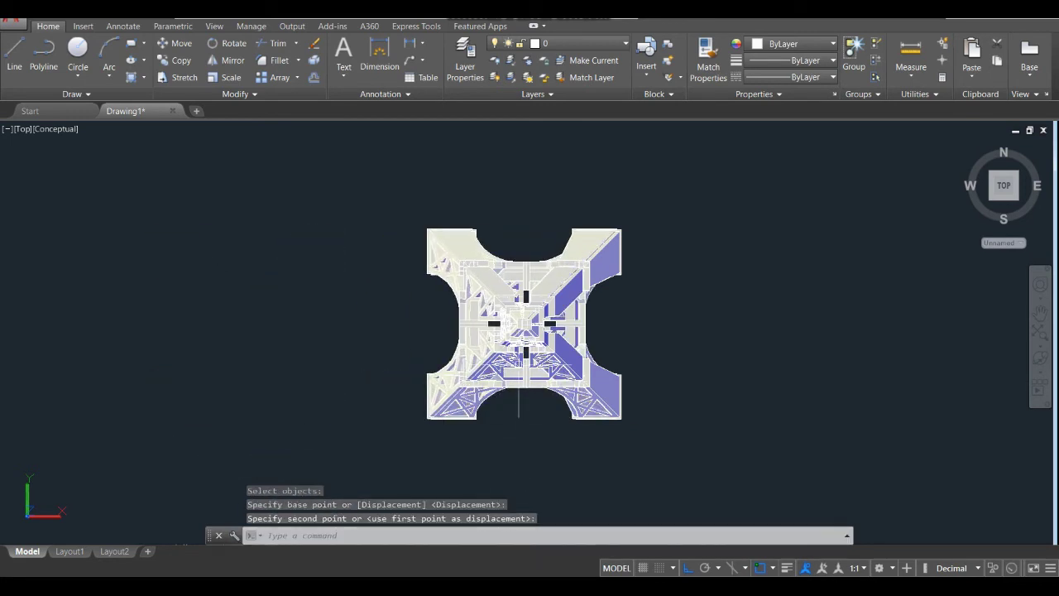
{"action": "middle_click_drag", "start_coordinate": [505, 225], "coordinate": [532, 236]}
- Erase the upper-left leg and upper tower section, leaving one leg section
{"action": "type", "text": "e"}
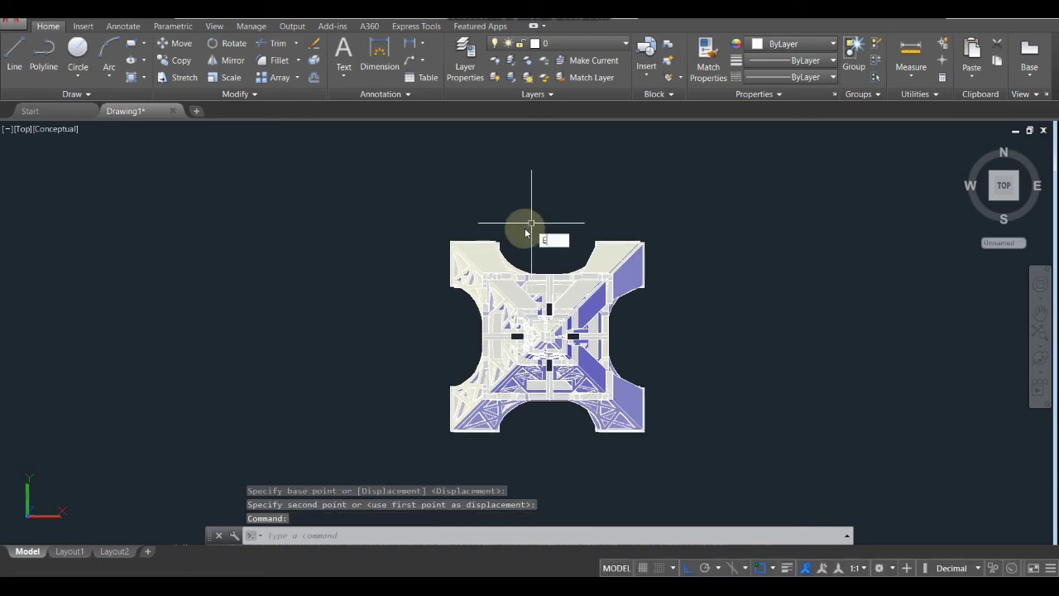
{"action": "key", "text": "Return"}
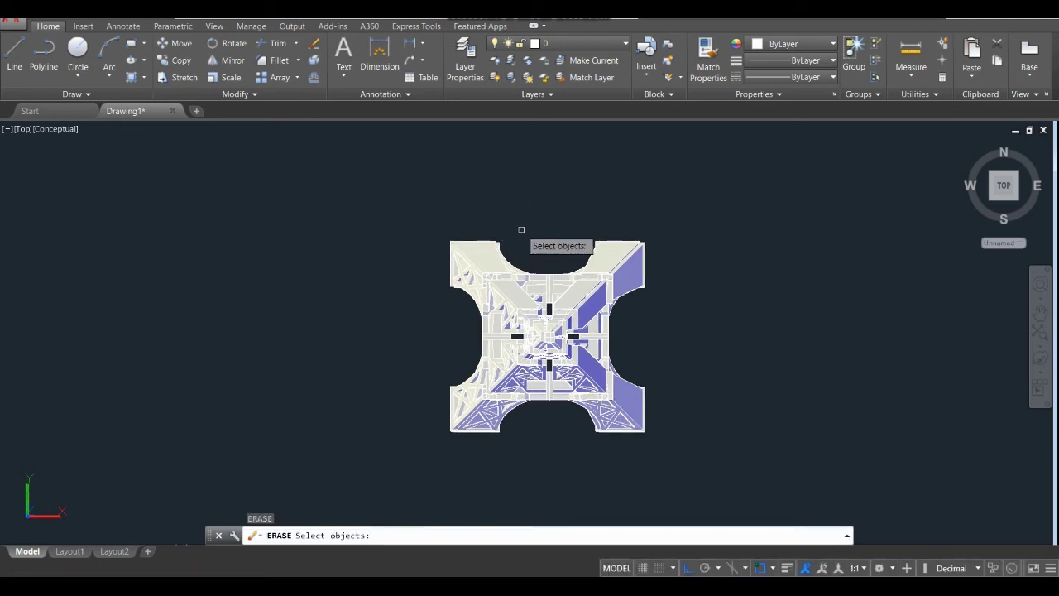
{"action": "left_click", "coordinate": [522, 230]}
{"action": "left_click", "coordinate": [404, 259]}
{"action": "key", "text": "Return"}
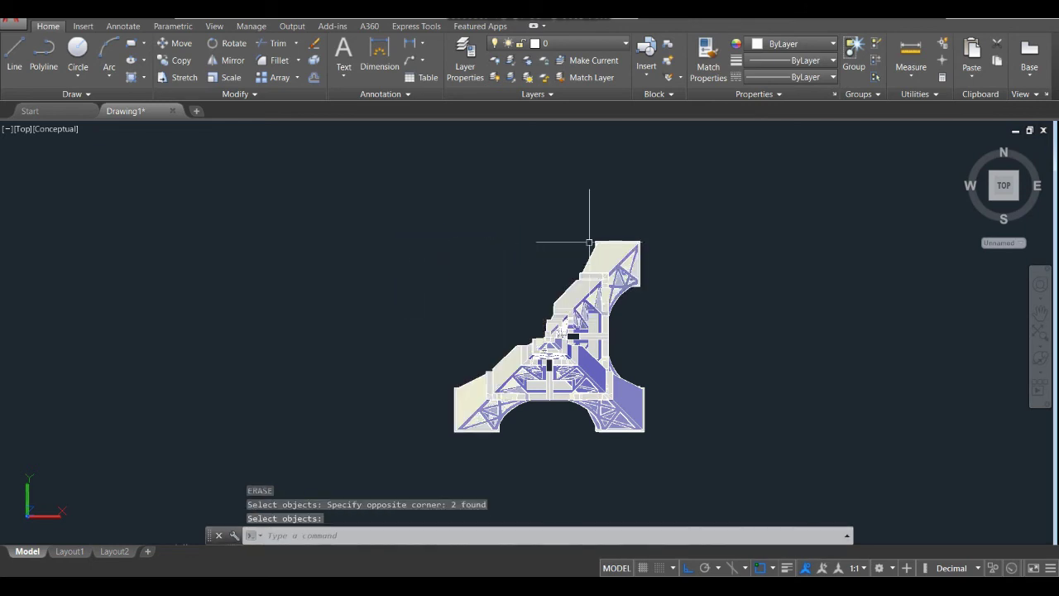
{"action": "key", "text": "Return"}
{"action": "left_click", "coordinate": [689, 235]}
{"action": "left_click", "coordinate": [518, 289]}
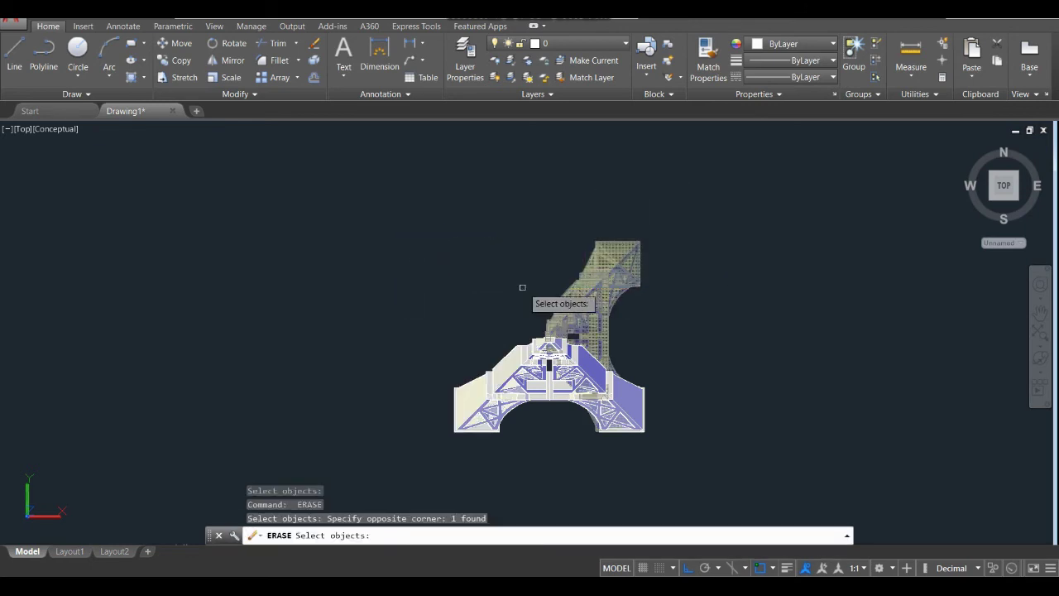
{"action": "key", "text": "Return"}
{"action": "key", "text": "Return"}
{"action": "scroll", "coordinate": [579, 422], "scroll_direction": "up", "scroll_amount": 2}
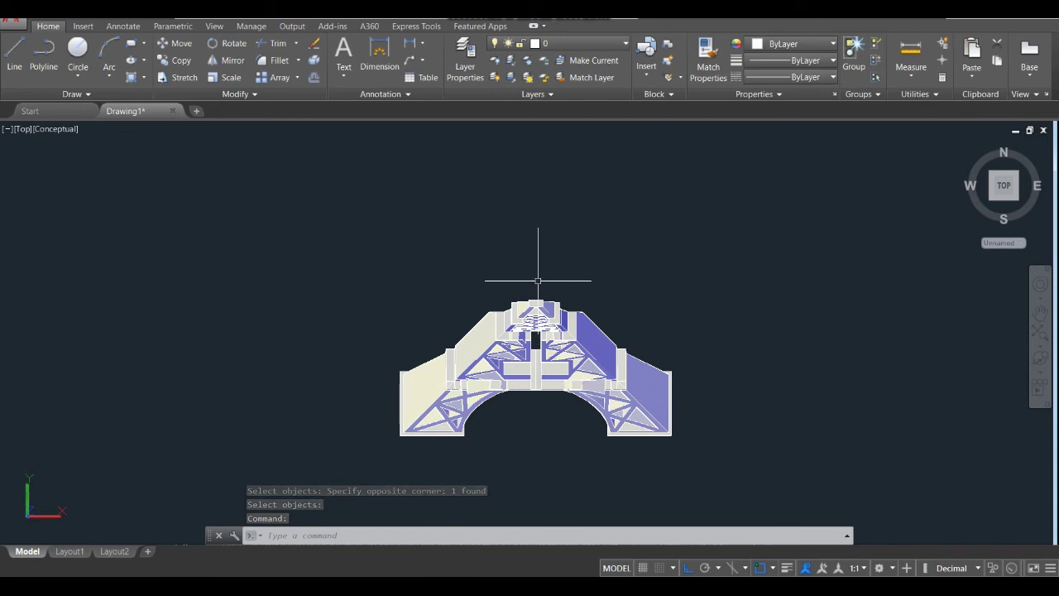
- Start a polar array of the remaining leg section with AR
{"action": "type", "text": "ar"}
{"action": "key", "text": "Return"}
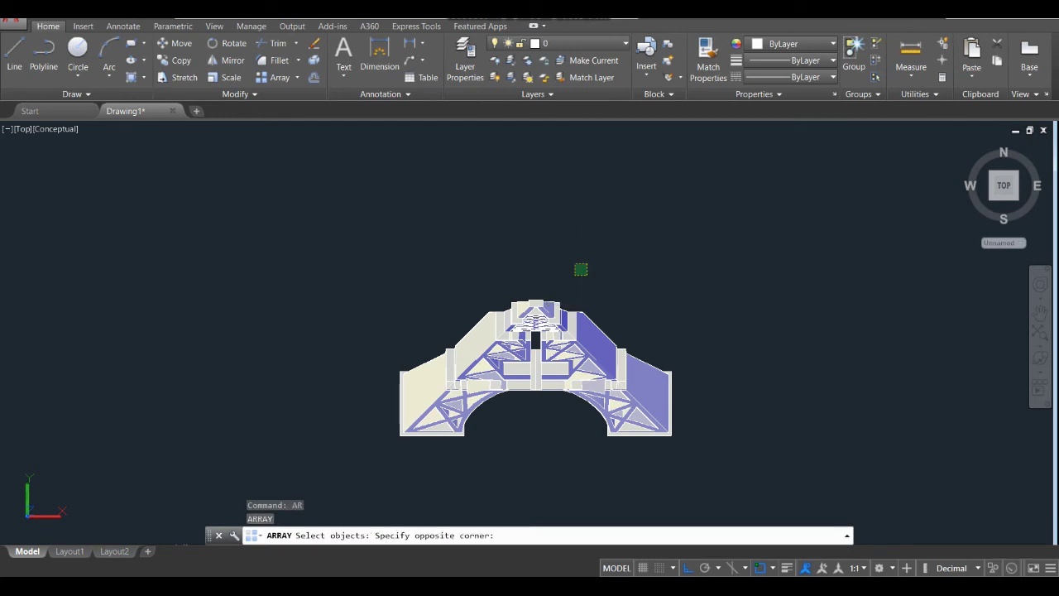
{"action": "left_click", "coordinate": [384, 401]}
{"action": "left_click", "coordinate": [770, 221]}
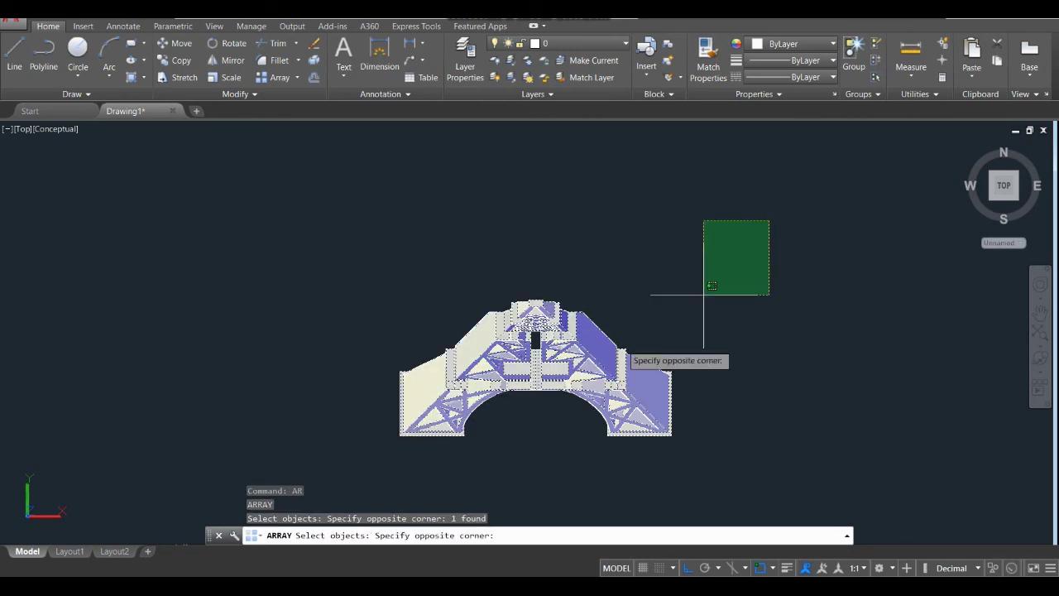
{"action": "left_click", "coordinate": [303, 449]}
{"action": "key", "text": "Return"}
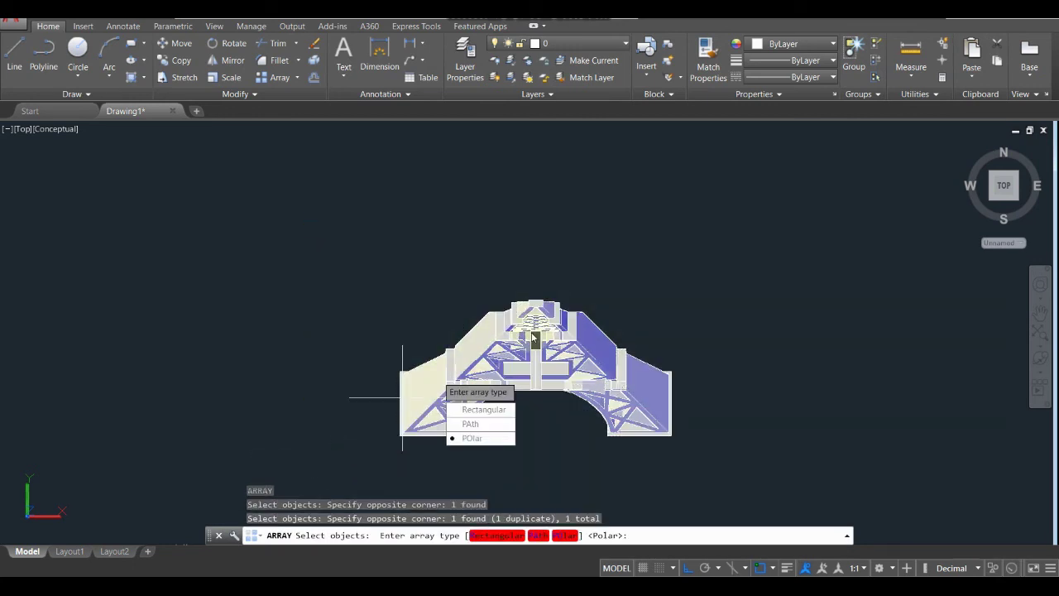
{"action": "key", "text": "Return"}
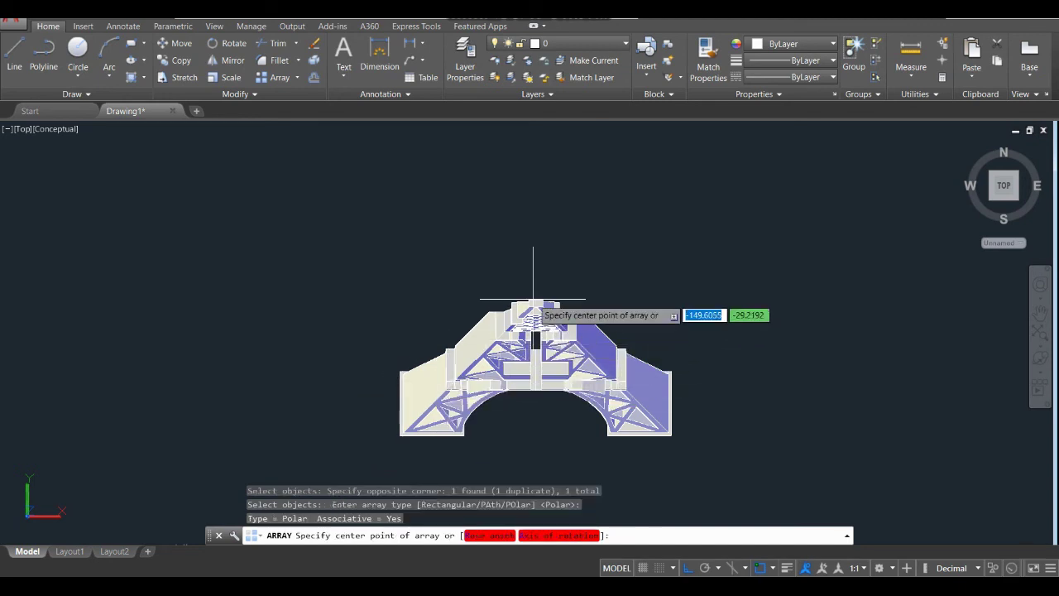
- Centre the polar array on the leg's midpoint and set it to 4 items
{"action": "right_click", "coordinate": [542, 259], "text": "shift"}
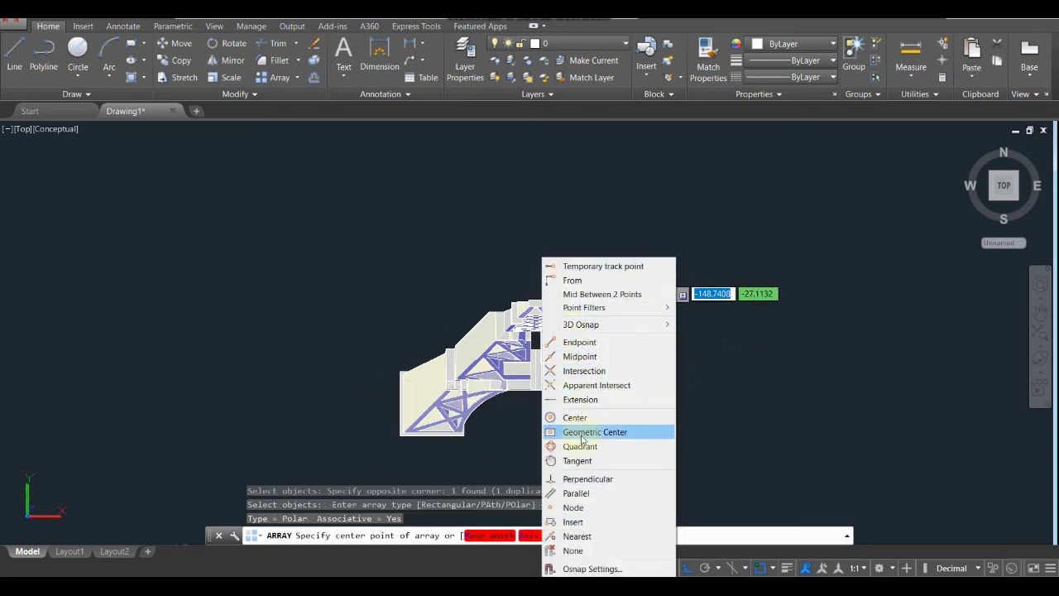
{"action": "left_click", "coordinate": [608, 357]}
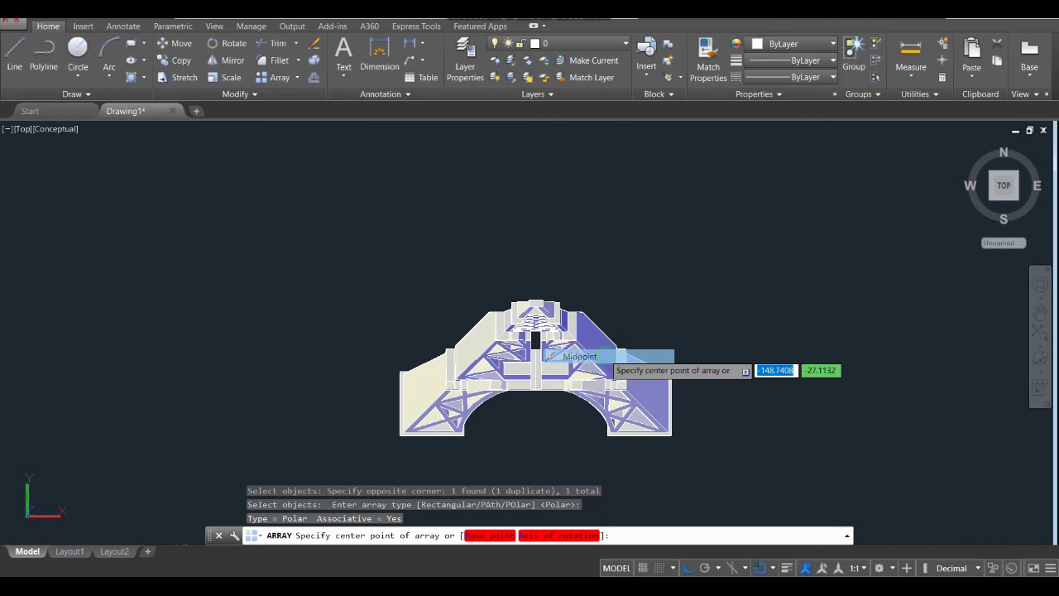
{"action": "scroll", "coordinate": [543, 291], "scroll_direction": "up", "scroll_amount": 2}
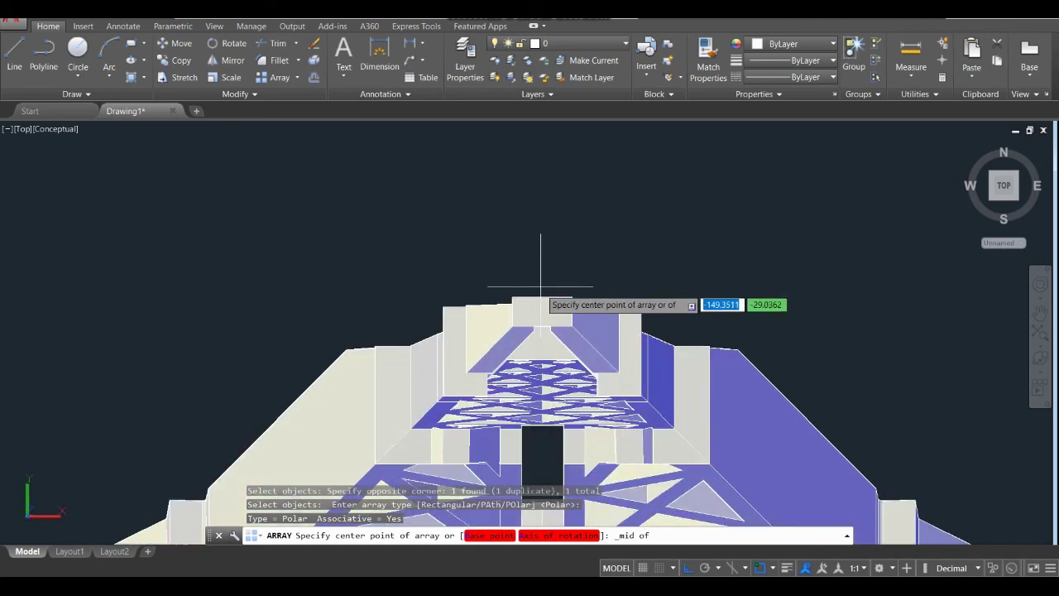
{"action": "scroll", "coordinate": [542, 296], "scroll_direction": "up", "scroll_amount": 2}
{"action": "left_click", "coordinate": [542, 296]}
{"action": "scroll", "coordinate": [533, 298], "scroll_direction": "down", "scroll_amount": 2}
{"action": "scroll", "coordinate": [534, 298], "scroll_direction": "down", "scroll_amount": 4}
{"action": "type", "text": "4"}
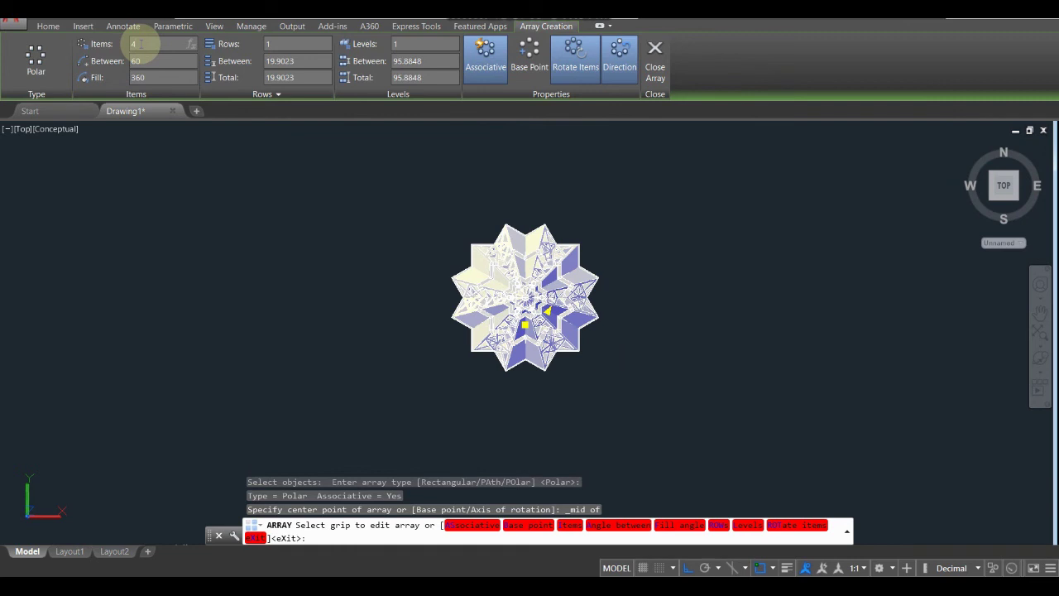
{"action": "key", "text": "Return"}
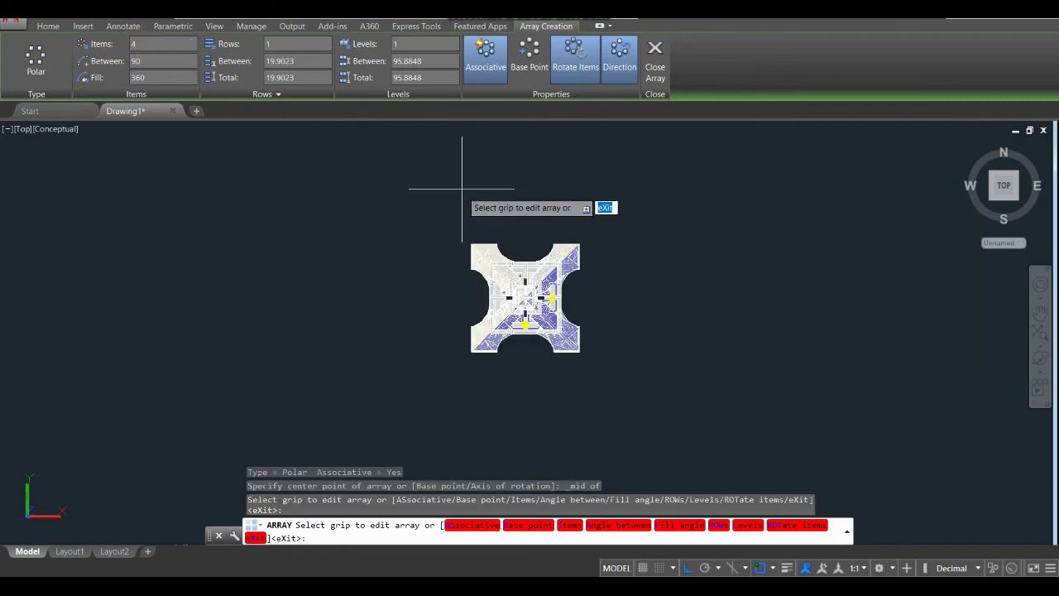
{"action": "key", "text": "Return"}
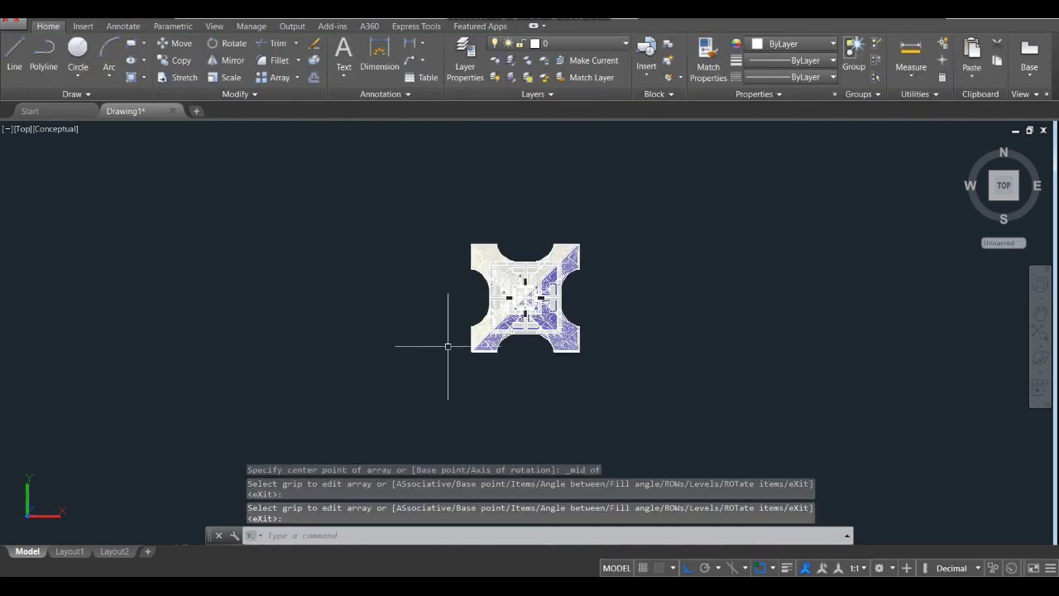
- Orbit out of Top view and switch to the Realistic visual style
{"action": "scroll", "coordinate": [447, 345], "scroll_direction": "down", "scroll_amount": 3}
{"action": "mouse_move", "coordinate": [423, 343]}
{"action": "middle_mouse_down", "text": "shift"}
{"action": "mouse_move", "coordinate": [524, 274]}
{"action": "mouse_move", "coordinate": [553, 196]}
{"action": "mouse_move", "coordinate": [484, 346]}
{"action": "middle_mouse_up", "text": "shift"}
{"action": "scroll", "coordinate": [484, 330], "scroll_direction": "up", "scroll_amount": 5}
{"action": "scroll", "coordinate": [484, 335], "scroll_direction": "down", "scroll_amount": 5}
{"action": "key", "text": "Escape"}
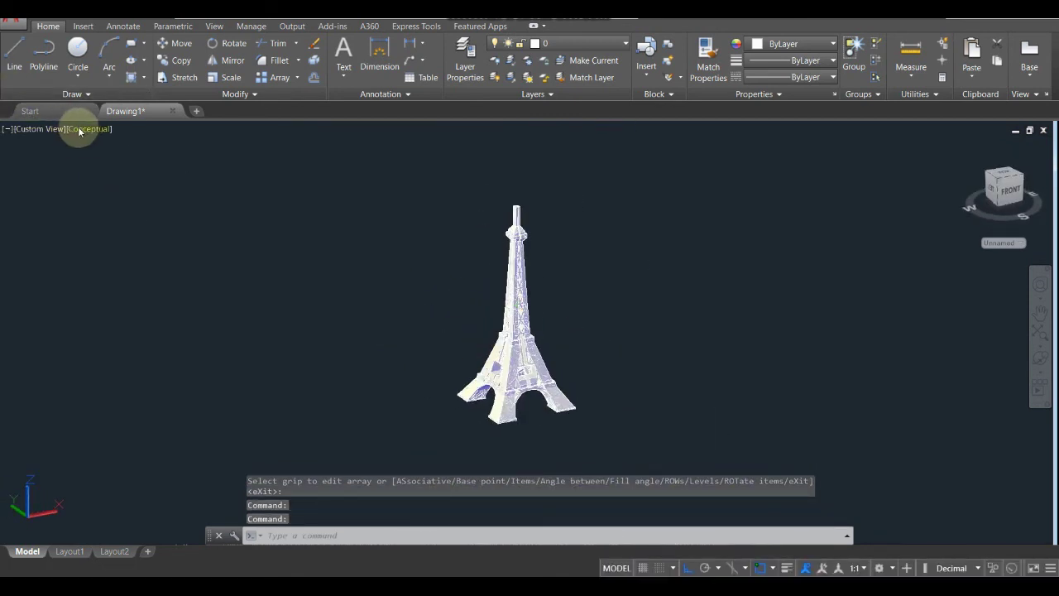
{"action": "left_click", "coordinate": [77, 129]}
{"action": "left_click", "coordinate": [132, 200]}
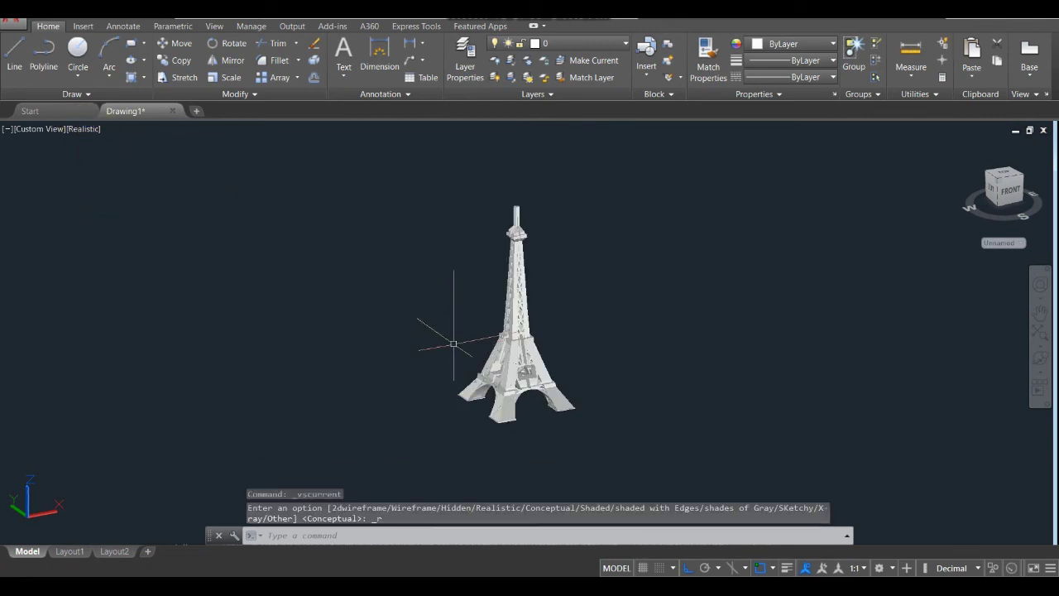
{"action": "type", "text": "Z"}
- Zoom a window around the tower, then orbit to view its left side
{"action": "key", "text": "Return"}
{"action": "left_click", "coordinate": [422, 188]}
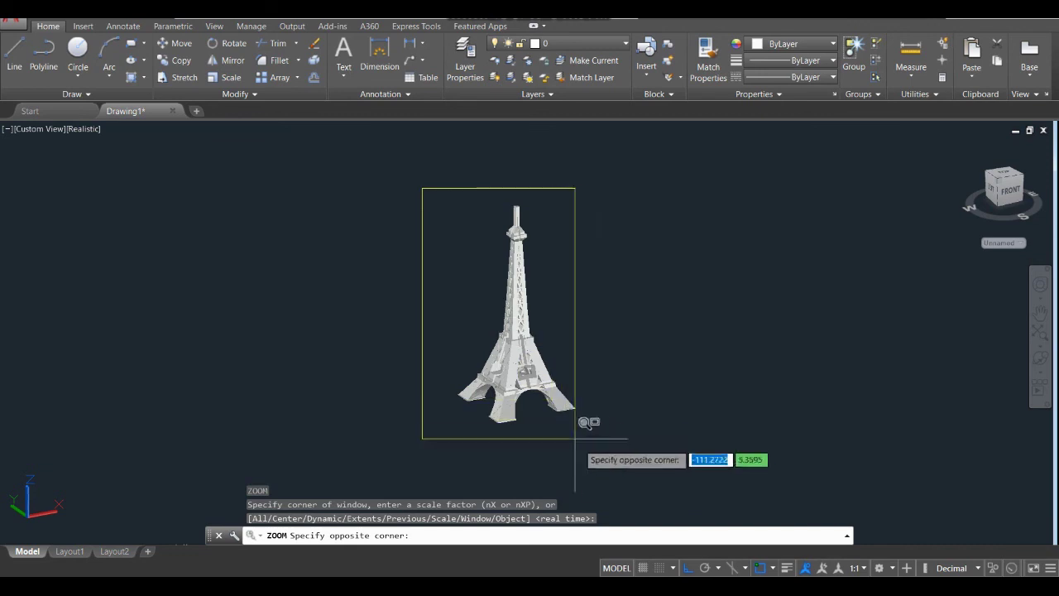
{"action": "left_click", "coordinate": [601, 418]}
{"action": "middle_click_drag", "start_coordinate": [604, 419], "coordinate": [673, 379], "text": "shift"}
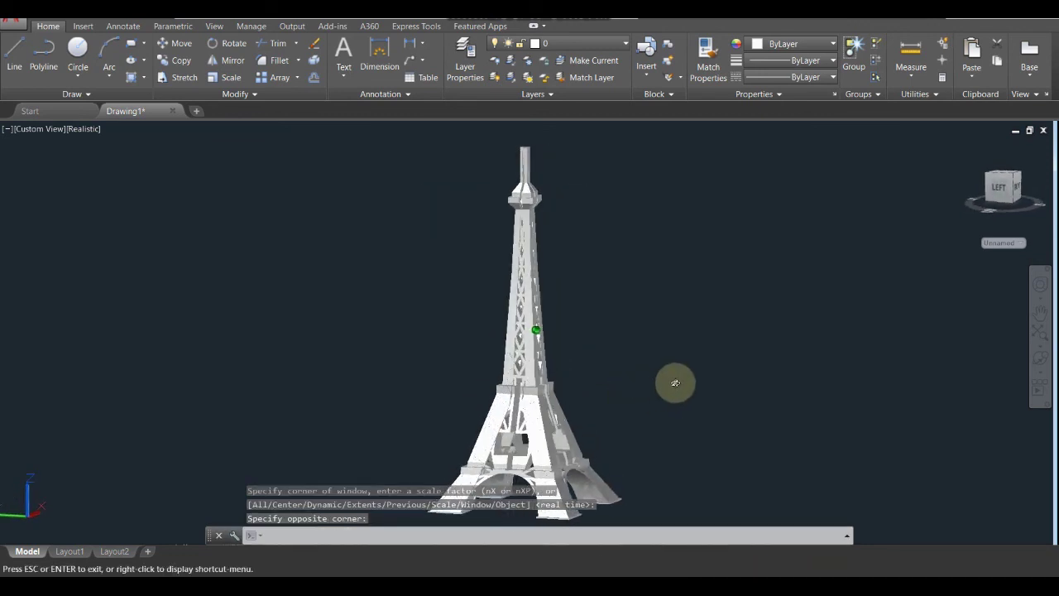
- Spin the realistic tower using Continuous Orbit from the navigation bar
{"action": "left_click", "coordinate": [1039, 373]}
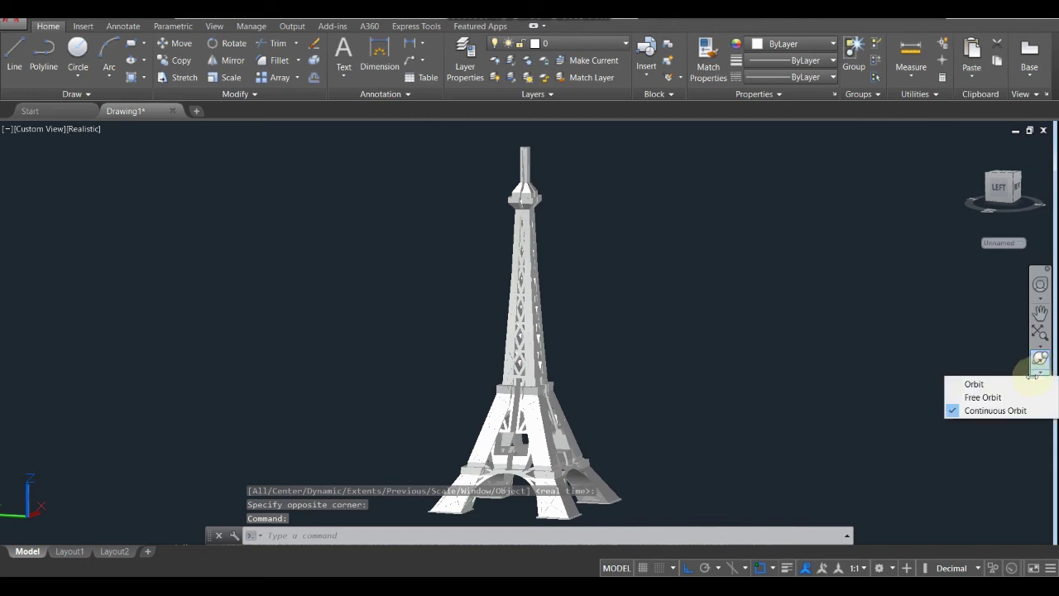
{"action": "left_click", "coordinate": [1003, 411]}
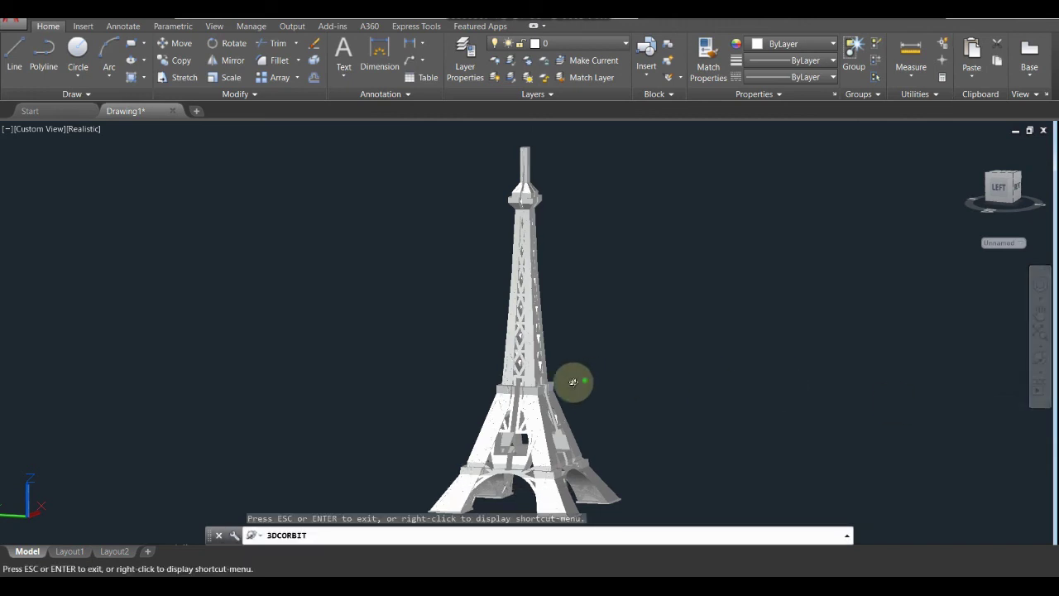
{"action": "left_click_drag", "start_coordinate": [572, 380], "coordinate": [380, 383]}
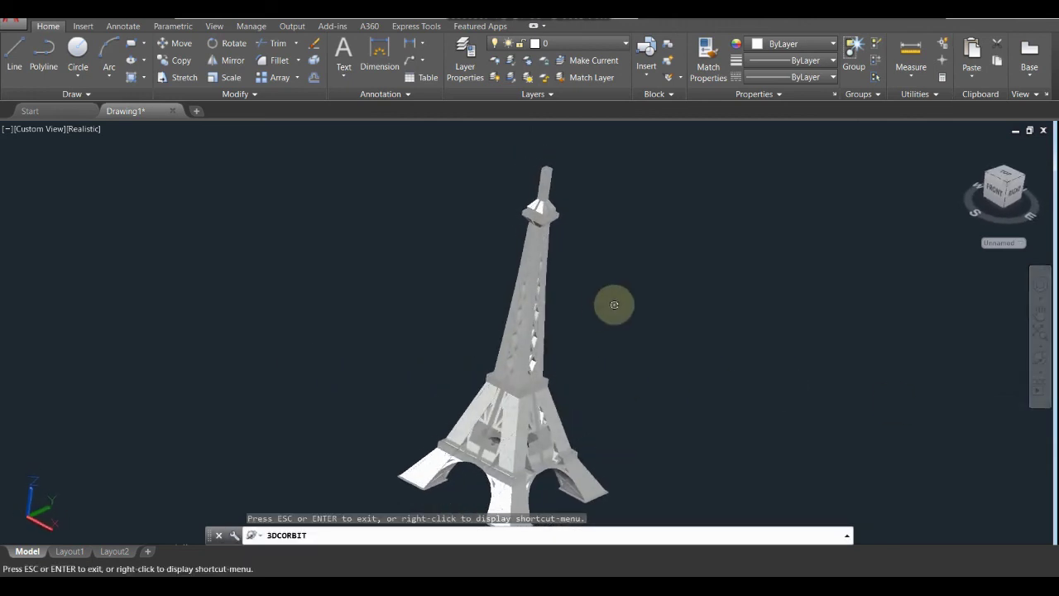